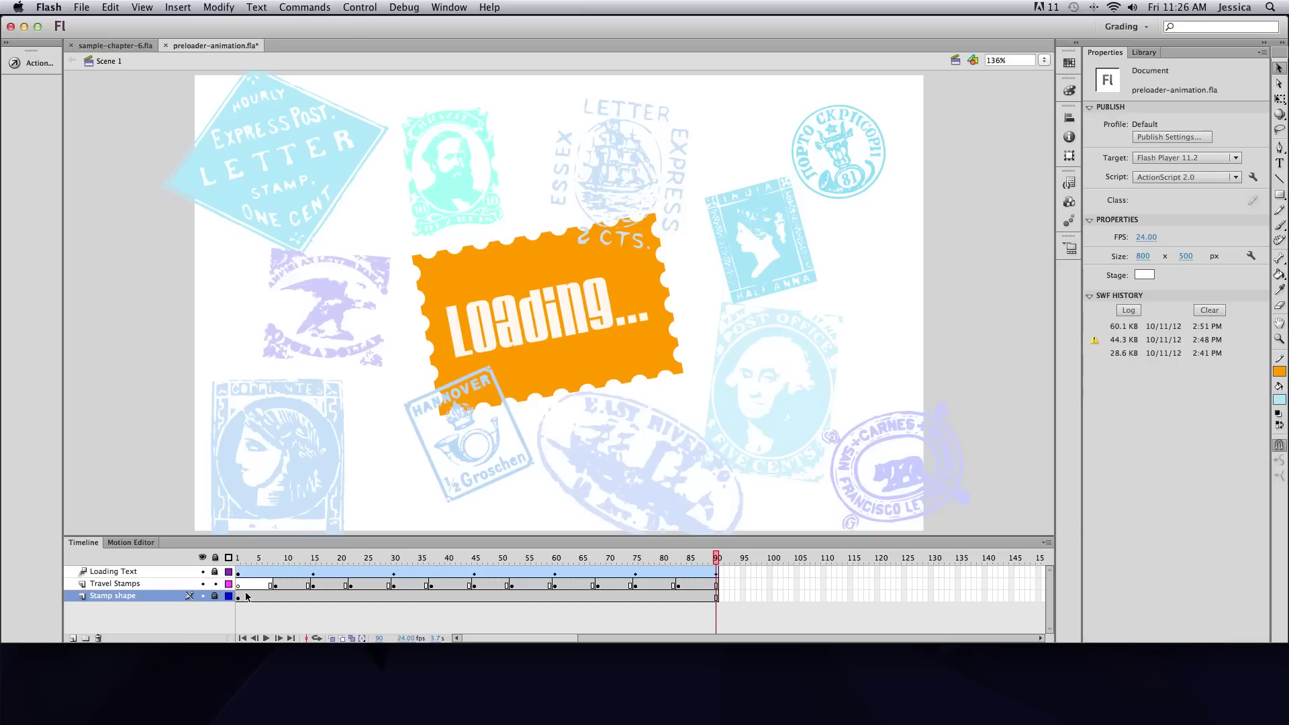
Check the Loading Text, Travel Stamps and Stamp shape layers by toggling each one's visibility, and play the preloader animation.
{"action": "left_click", "coordinate": [203, 571]}
{"action": "left_click", "coordinate": [203, 572]}
{"action": "left_click", "coordinate": [204, 584]}
{"action": "left_click", "coordinate": [204, 583]}
{"action": "left_click", "coordinate": [204, 596]}
{"action": "left_click", "coordinate": [203, 596]}
{"action": "key", "text": "Return"}
Switch to sample-chapter-6.fla, enlarge the timeline so all layers show, and set the frame size to Tiny.
{"action": "left_click", "coordinate": [119, 46]}
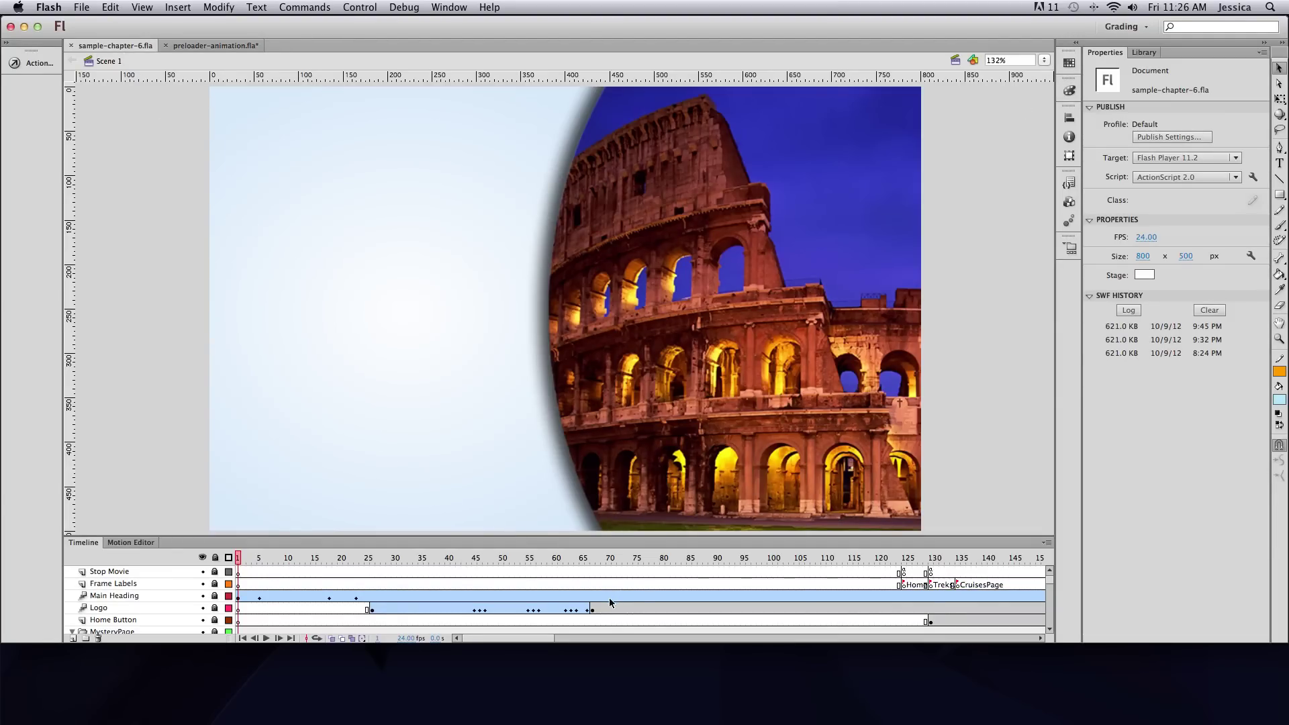
{"action": "left_click_drag", "start_coordinate": [633, 537], "coordinate": [613, 174]}
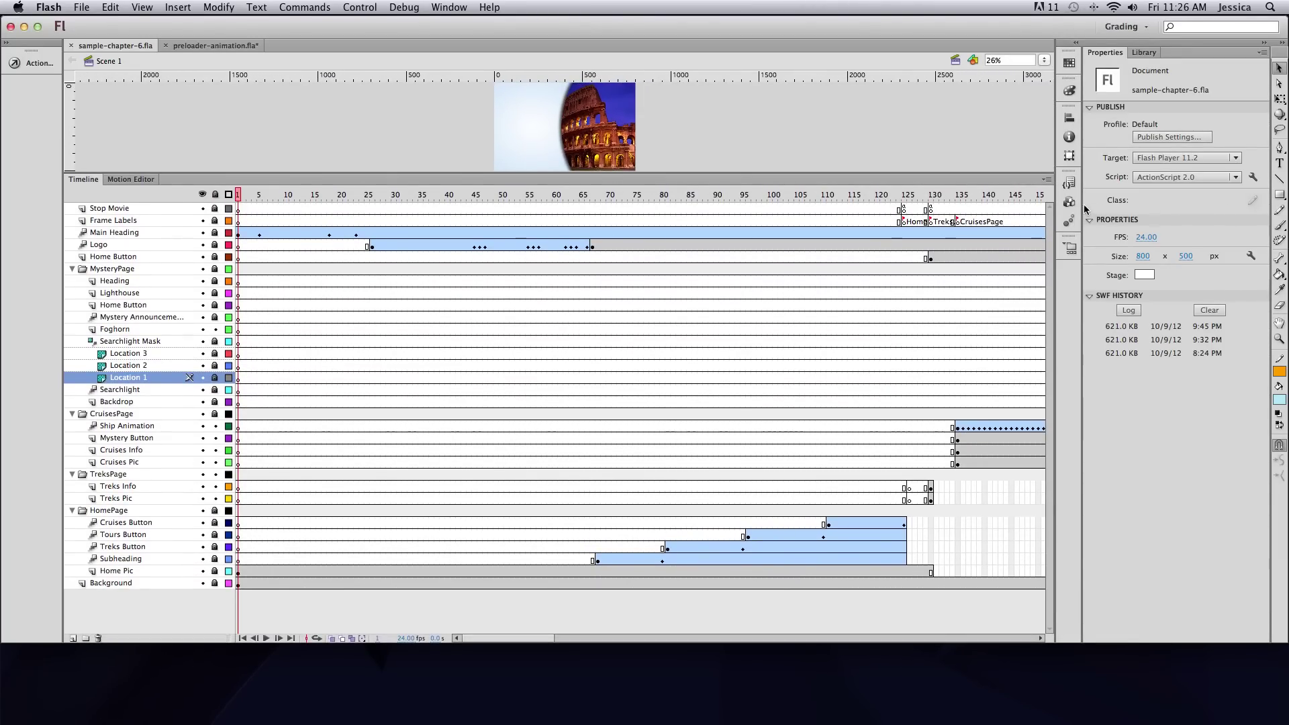
{"action": "left_click", "coordinate": [1047, 181]}
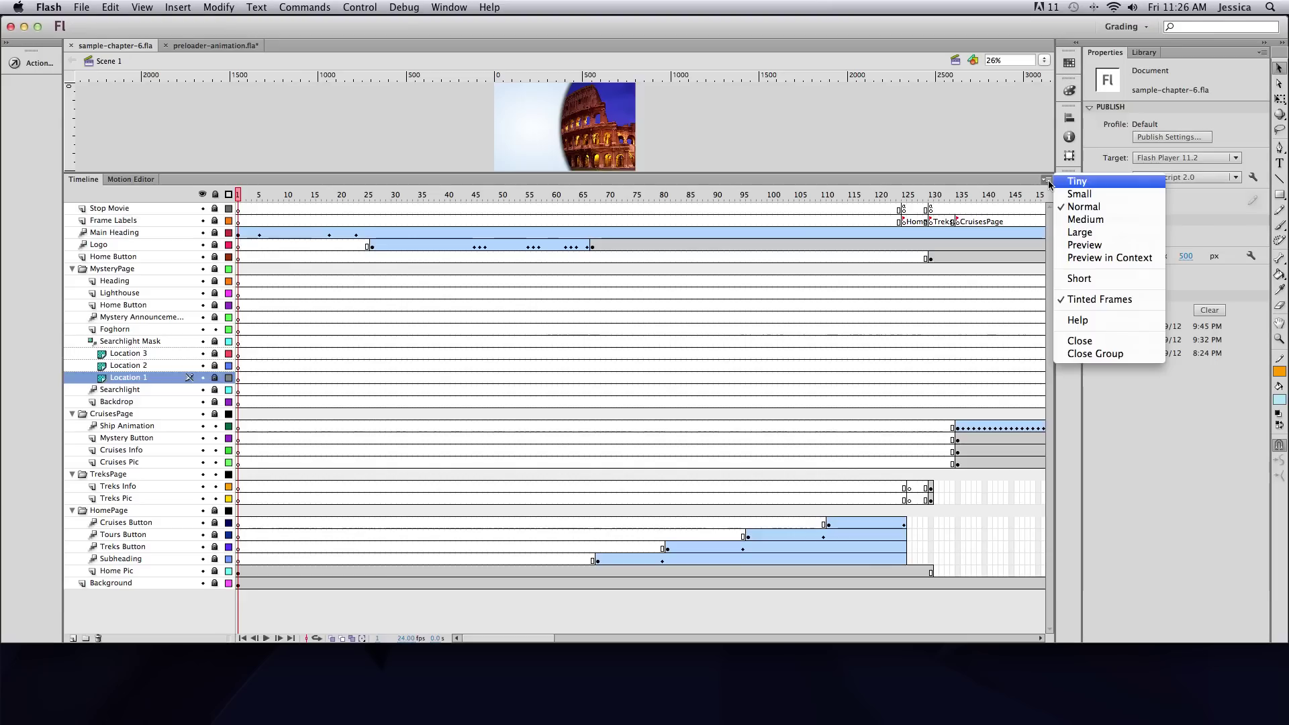
{"action": "left_click", "coordinate": [1069, 183]}
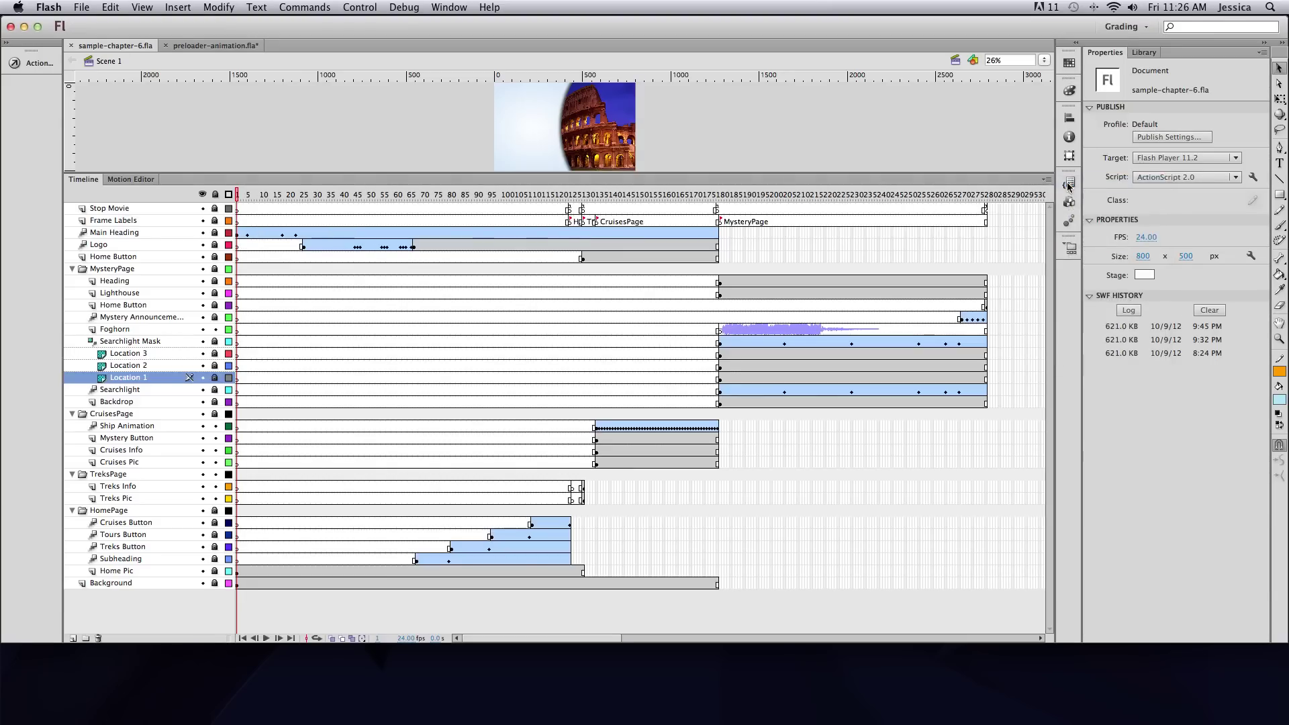
Try to shift all frames of every layer, from Stop Movie to Background, later along the timeline, and undo the move.
{"action": "left_click", "coordinate": [237, 209]}
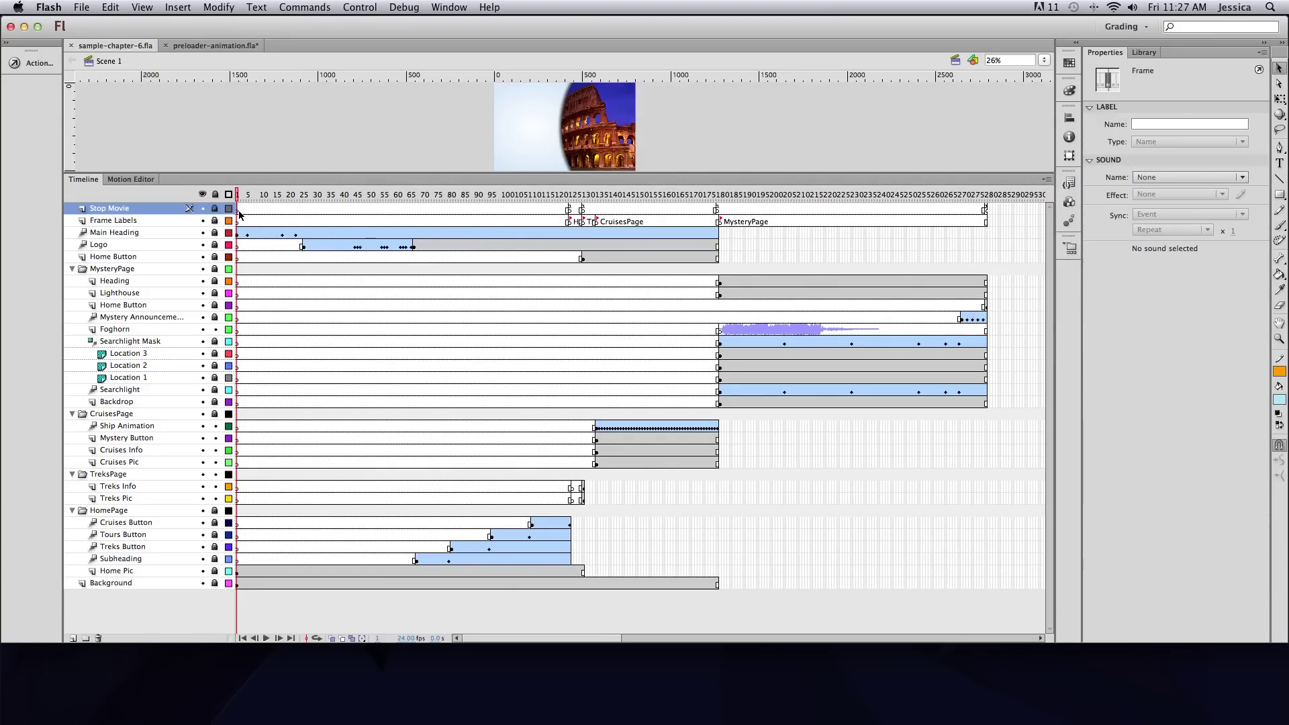
{"action": "left_click", "coordinate": [985, 583], "text": "shift"}
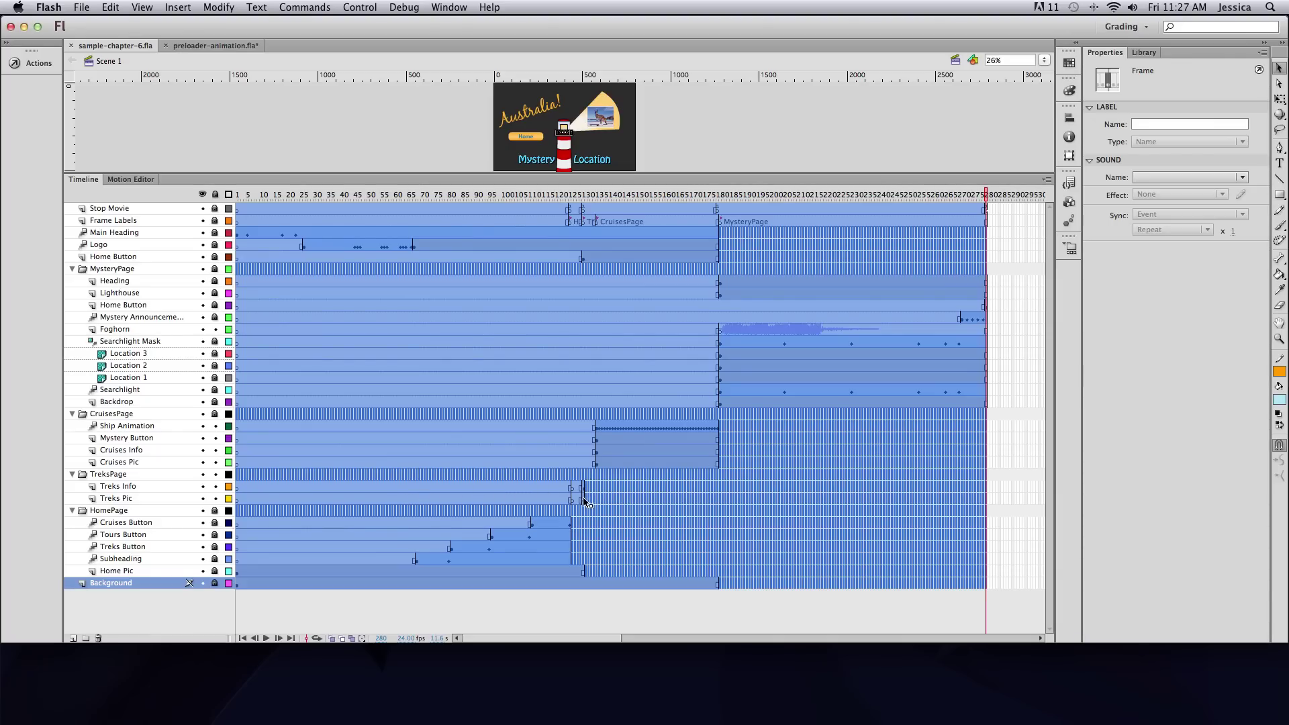
{"action": "left_click_drag", "start_coordinate": [495, 485], "coordinate": [611, 493]}
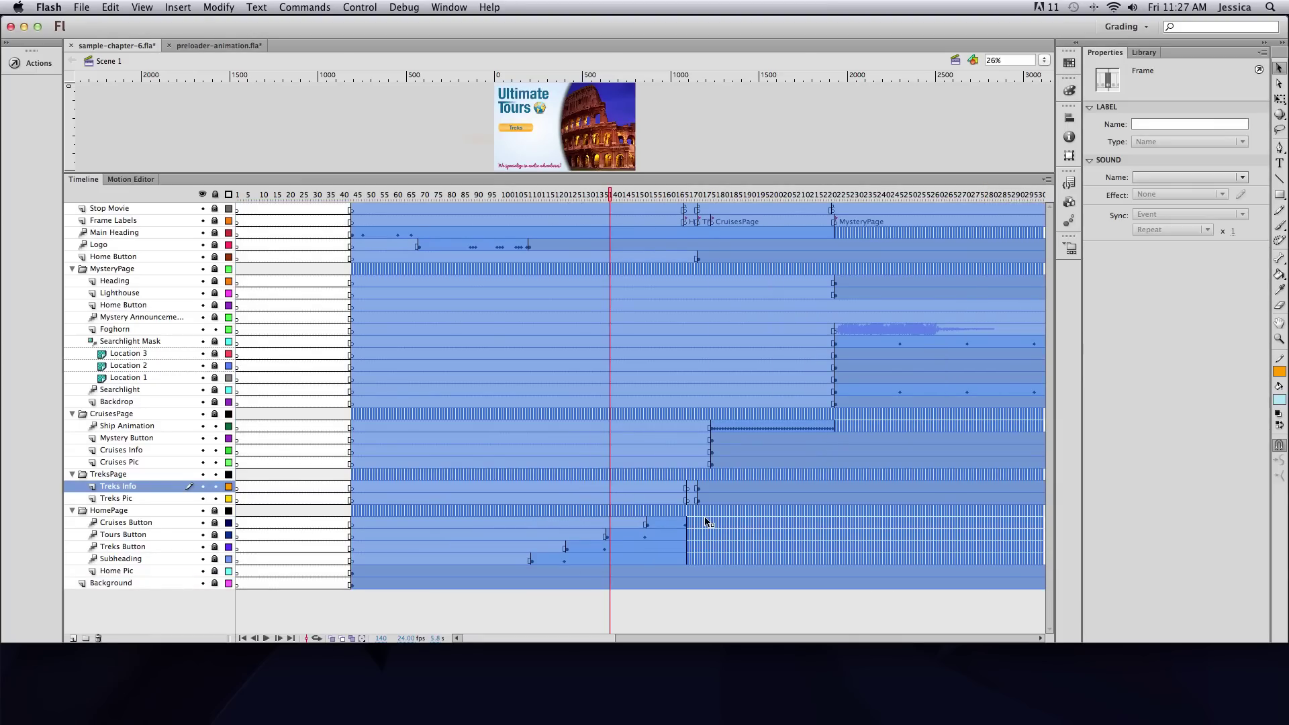
{"action": "left_click", "coordinate": [704, 521]}
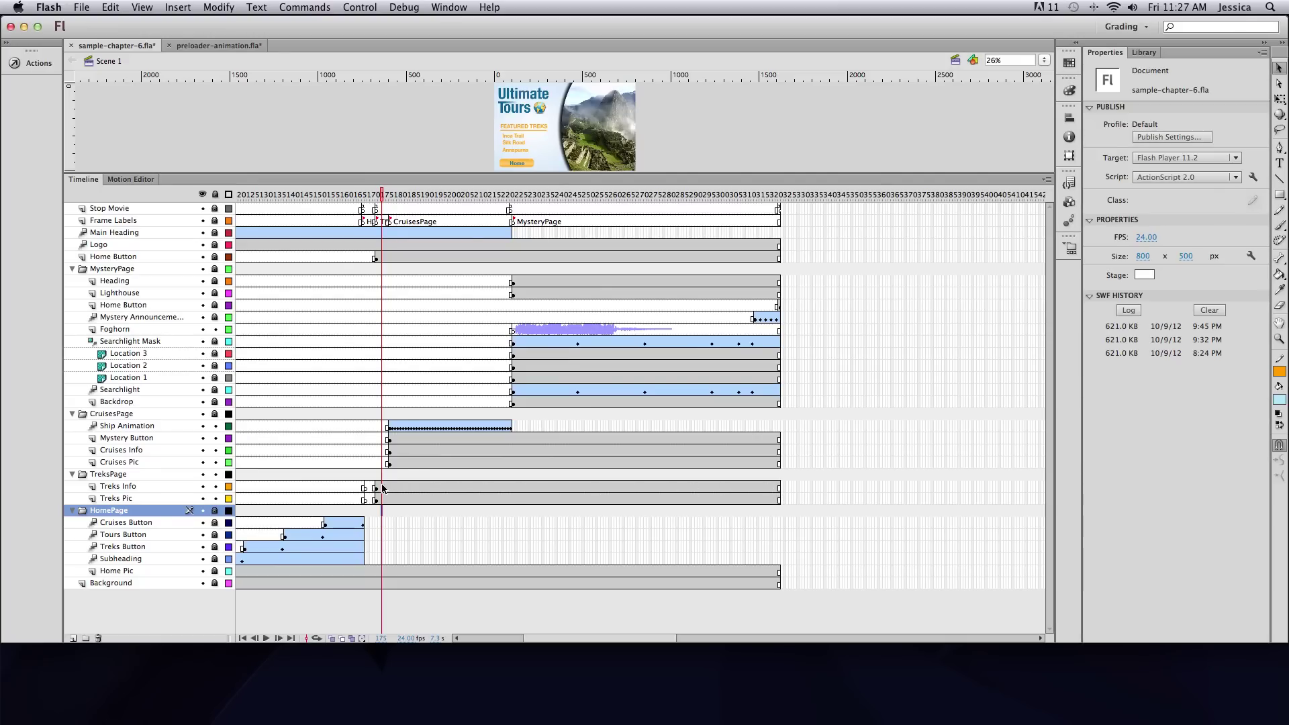
{"action": "key", "text": "super+alt+a"}
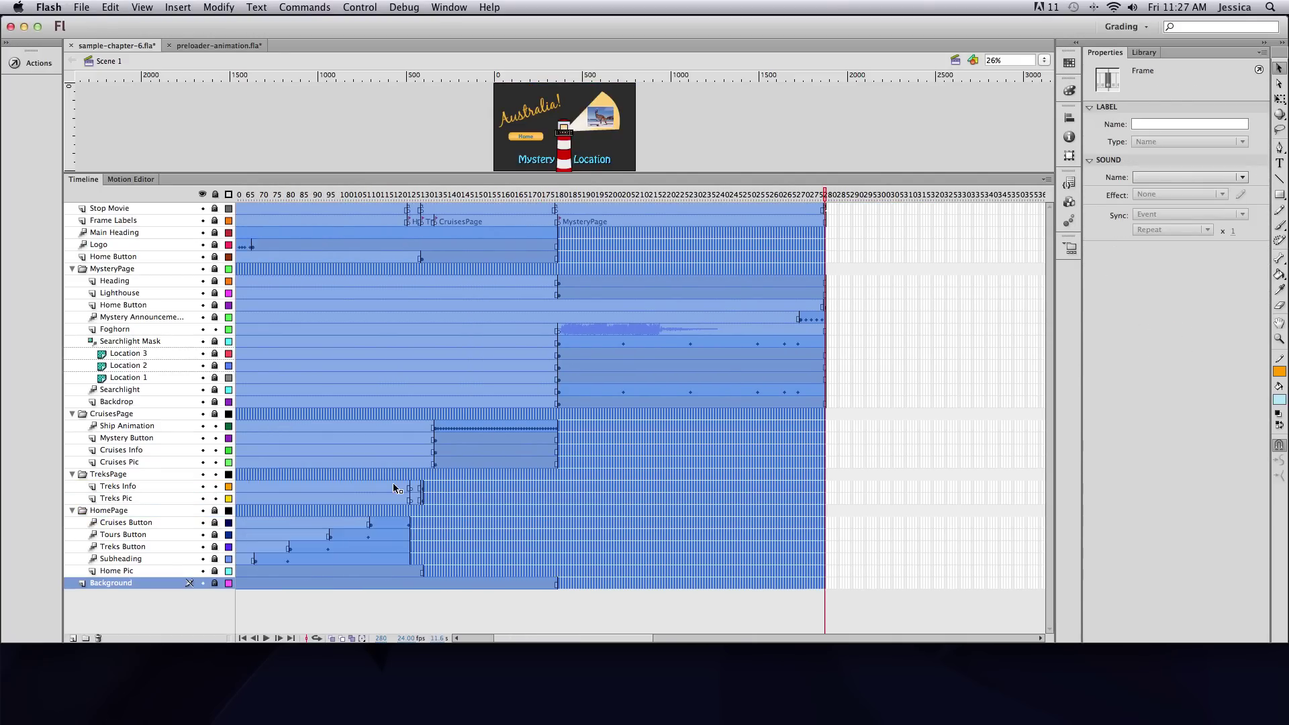
{"action": "left_click", "coordinate": [845, 451]}
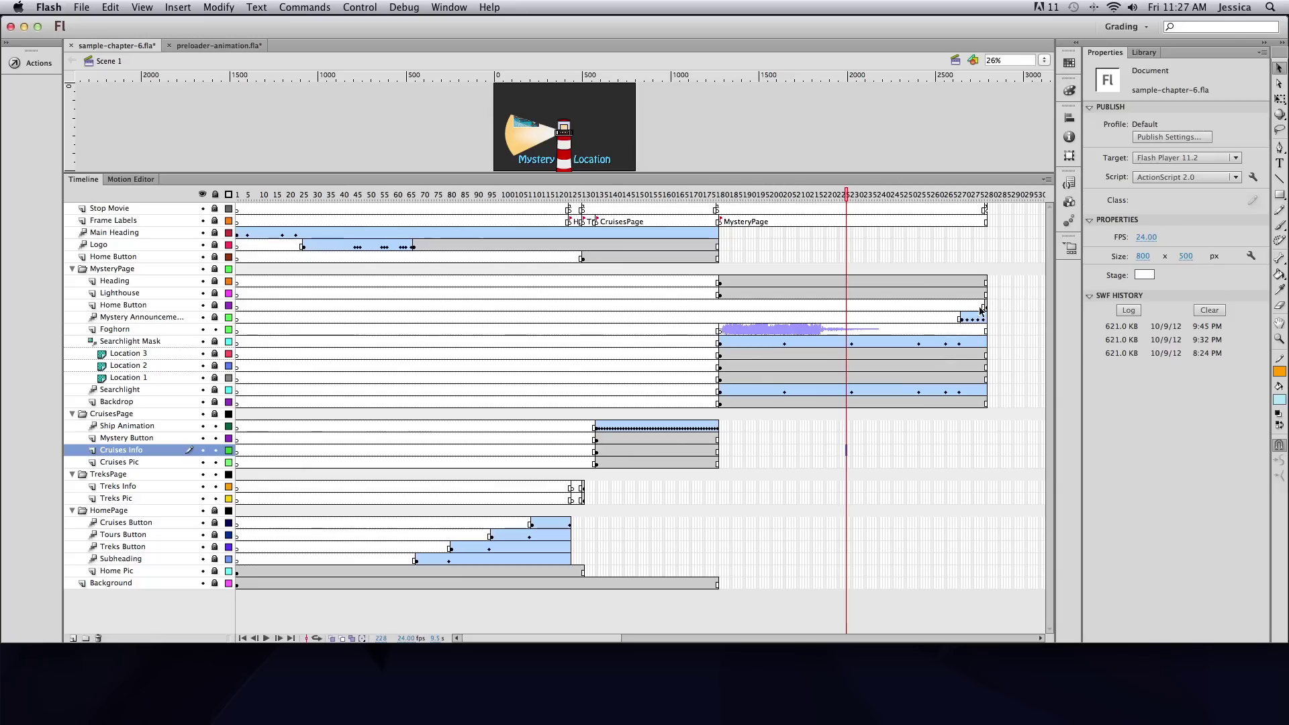
Set the timeline frame size to Normal and insert blank keyframes at frame 281 on the Stop Movie and Frame Labels layers.
{"action": "left_click", "coordinate": [1044, 184]}
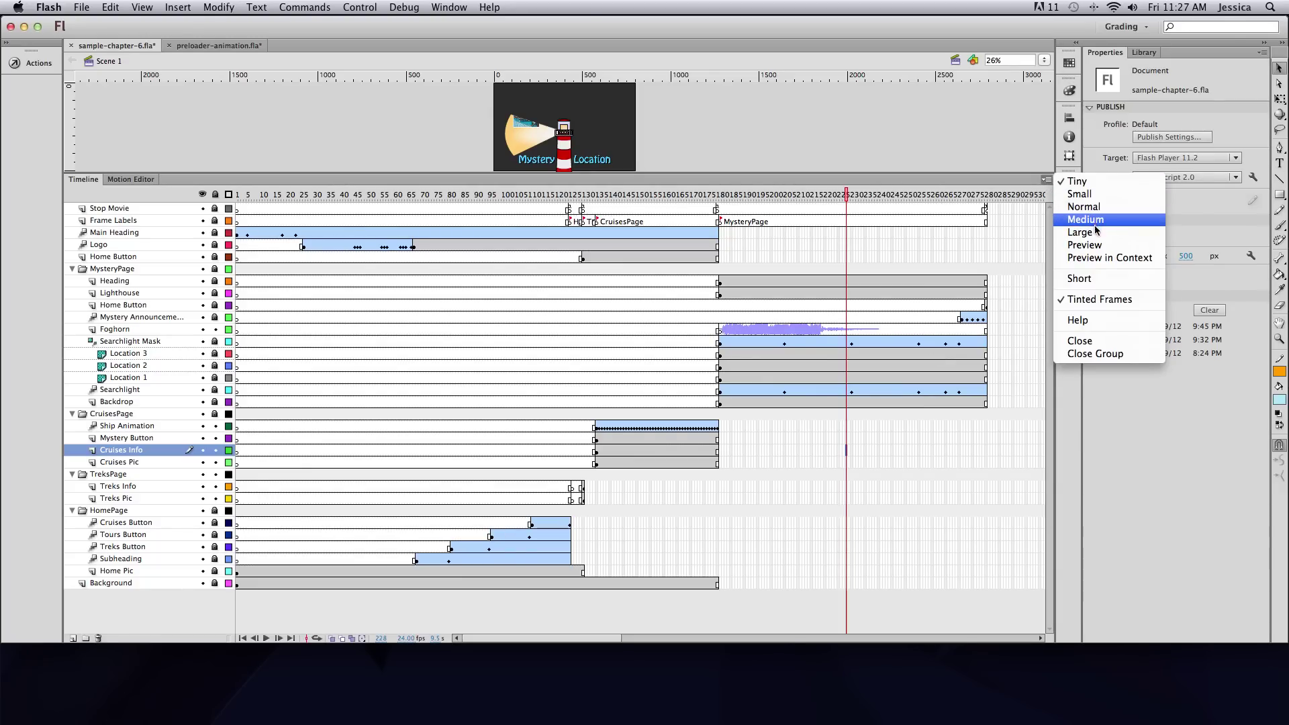
{"action": "left_click", "coordinate": [1083, 206]}
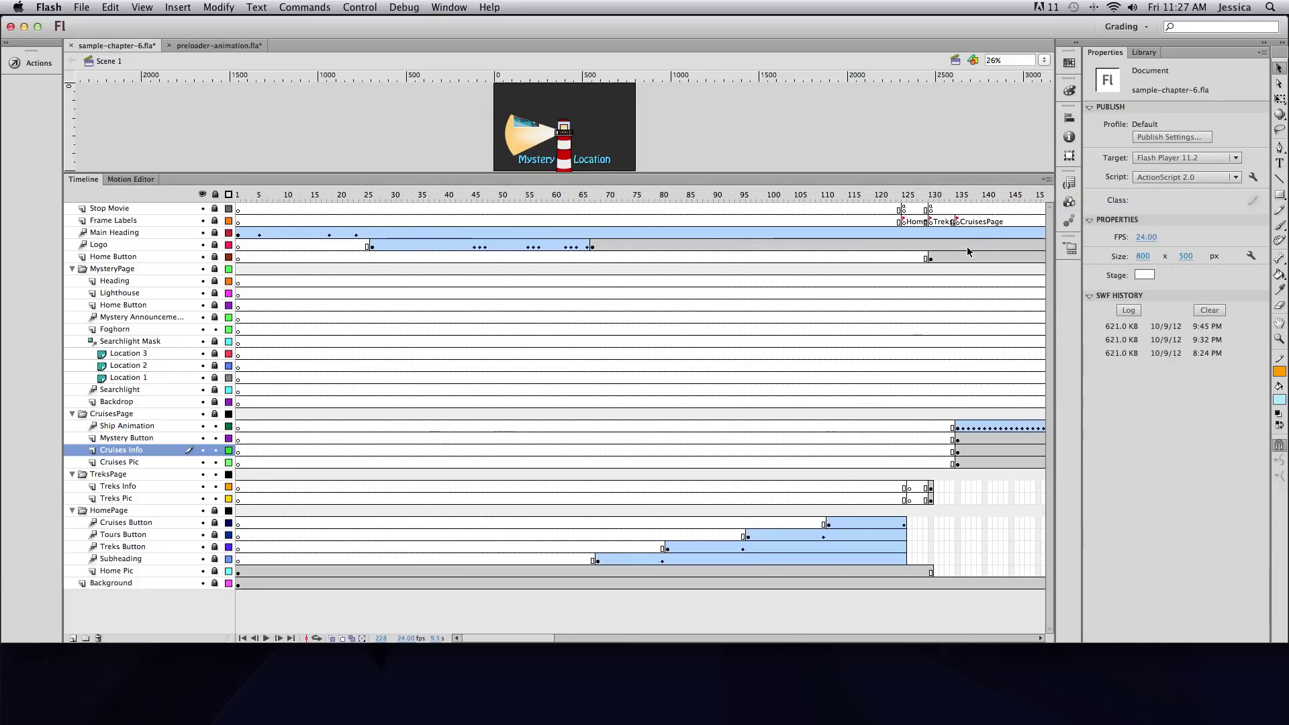
{"action": "scroll", "coordinate": [942, 247], "scroll_direction": "right", "scroll_amount": 10}
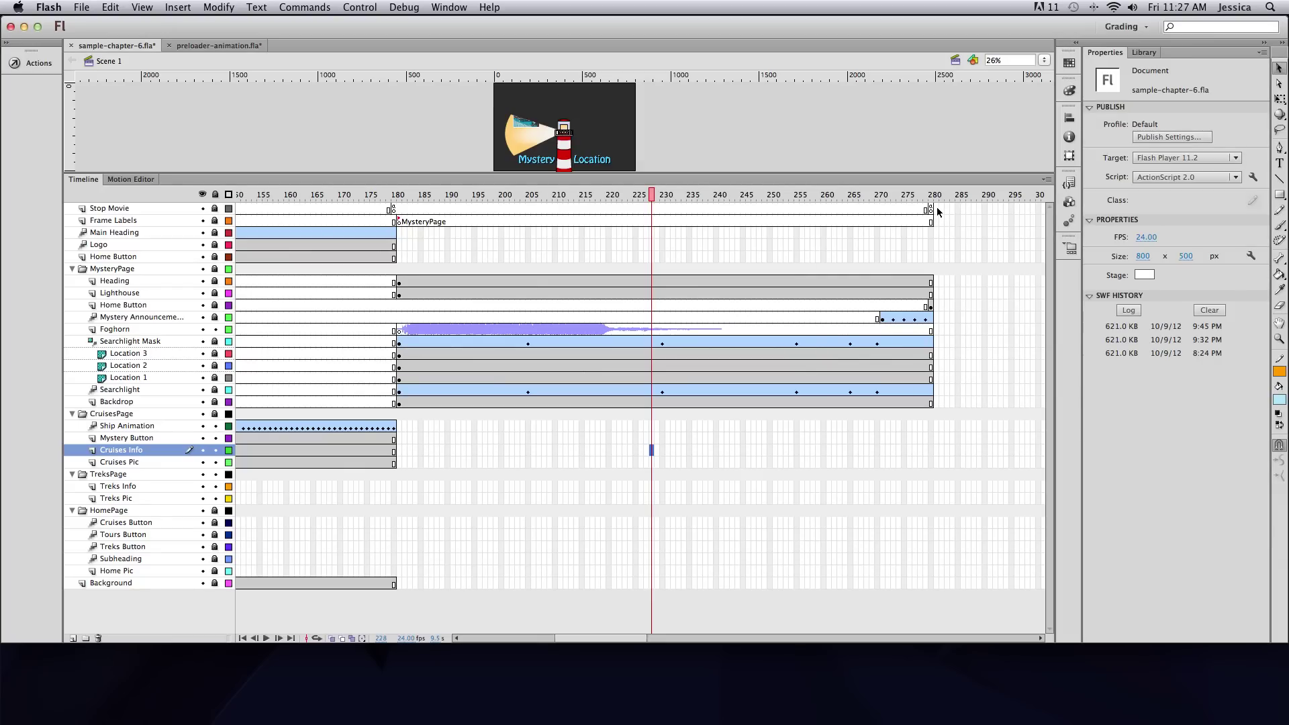
{"action": "left_click_drag", "start_coordinate": [937, 207], "coordinate": [937, 220]}
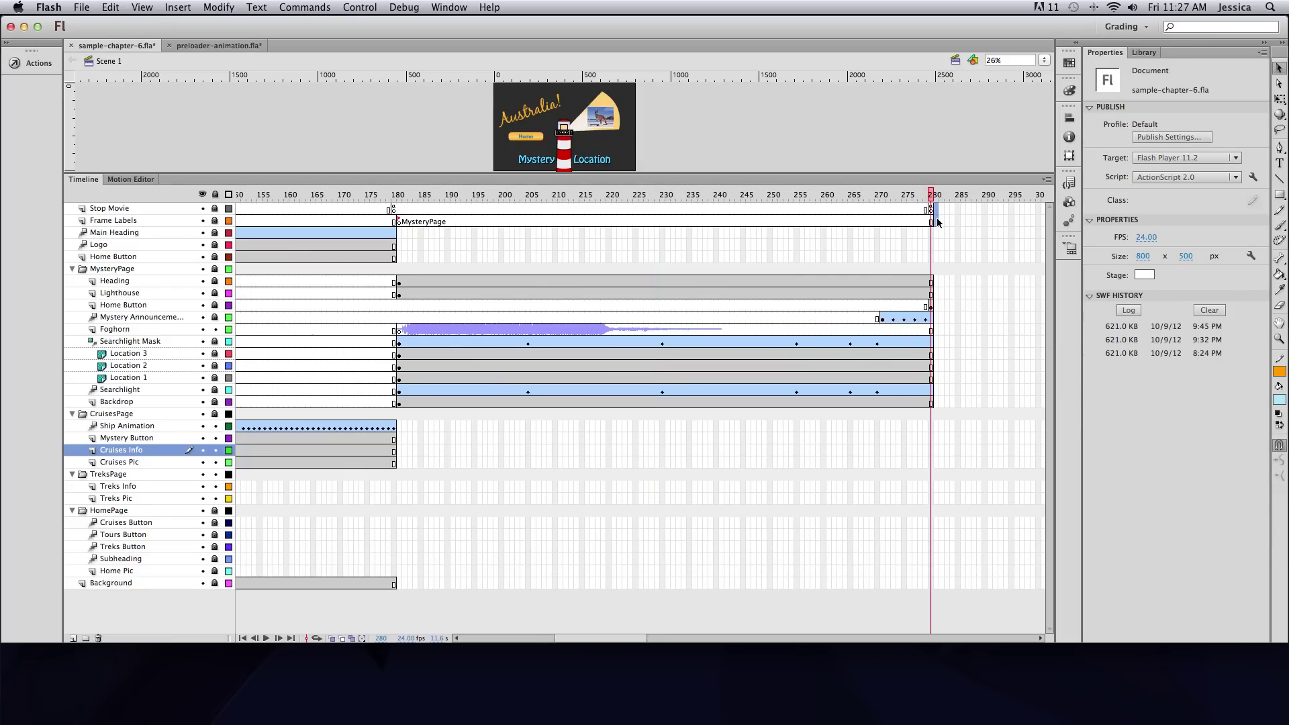
{"action": "left_click", "coordinate": [178, 7]}
{"action": "mouse_move", "coordinate": [224, 91]}
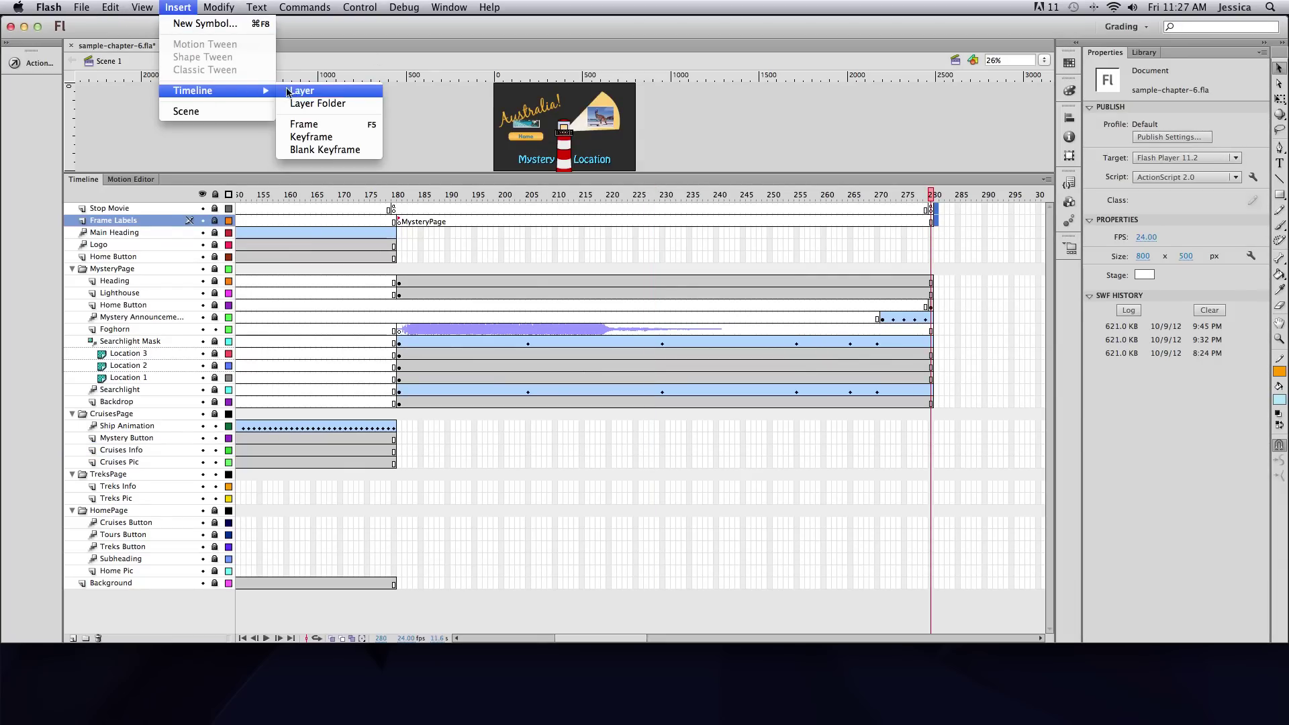
{"action": "left_click", "coordinate": [315, 151]}
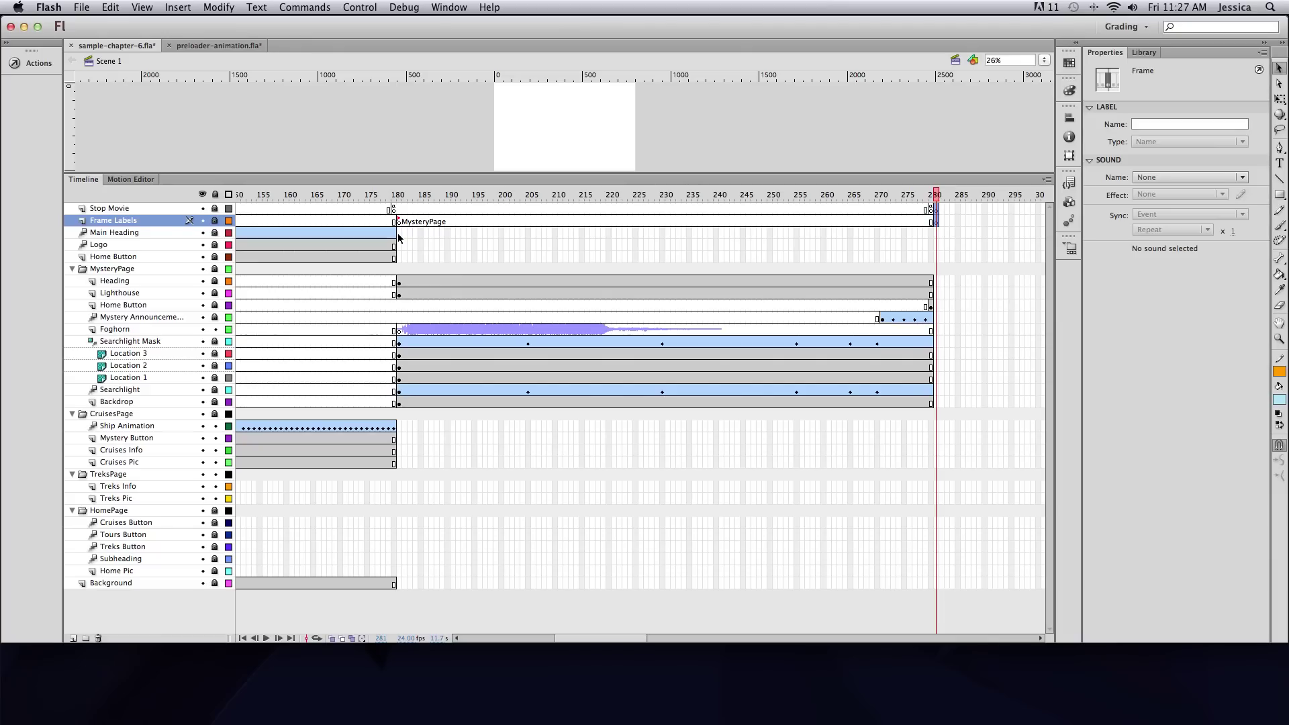
Insert blank keyframes at frame 181 on the Main Heading, Logo and top-level Home Button layers.
{"action": "left_click_drag", "start_coordinate": [398, 233], "coordinate": [400, 262]}
{"action": "left_click", "coordinate": [178, 8]}
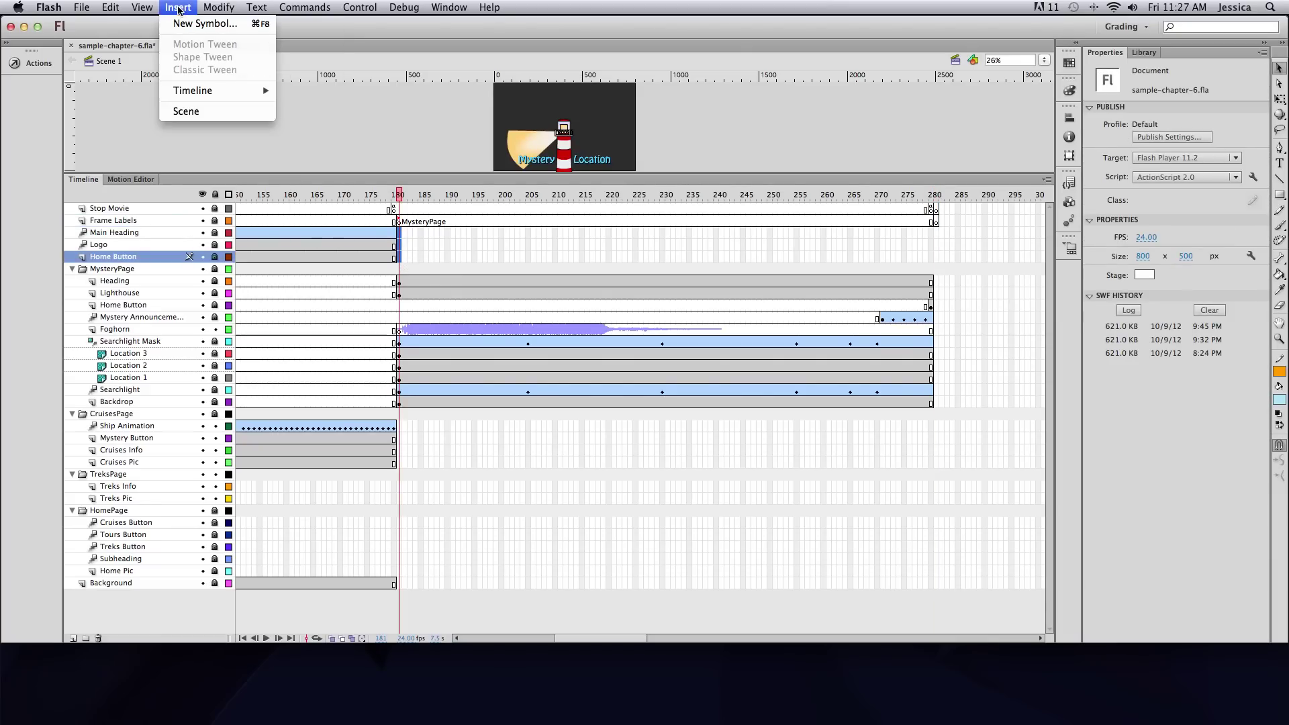
{"action": "mouse_move", "coordinate": [208, 90]}
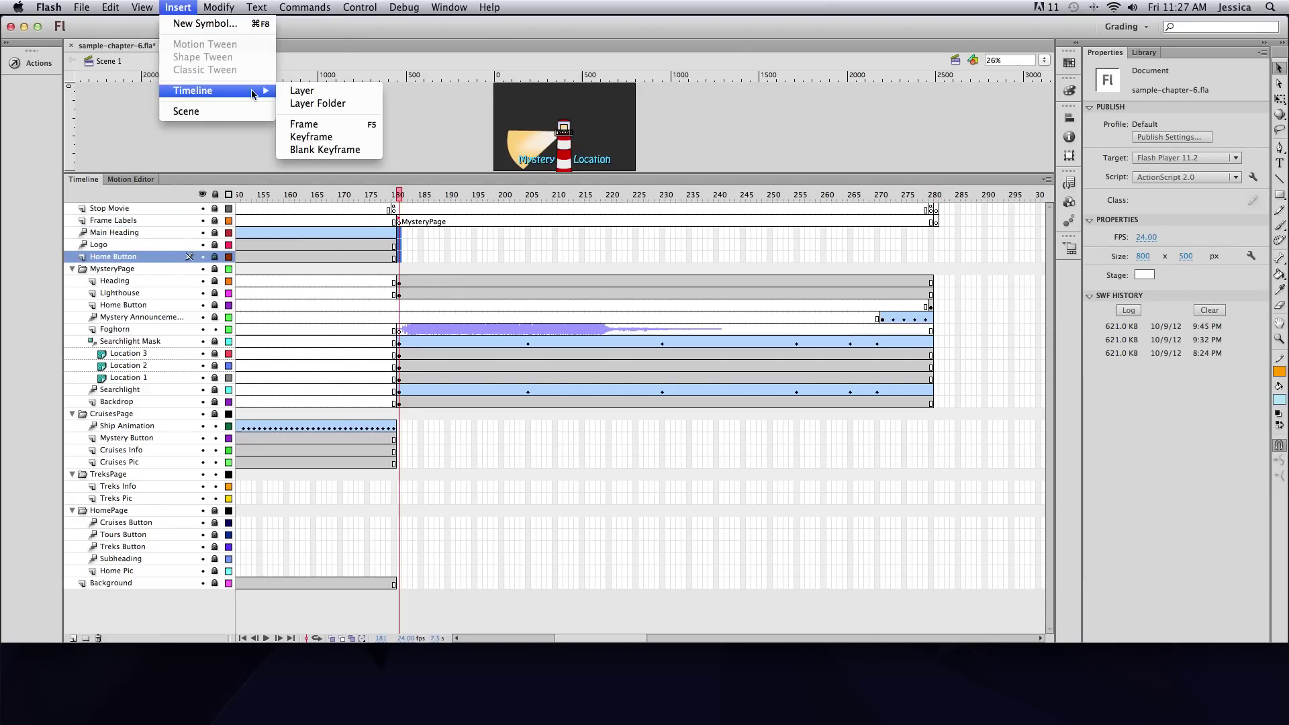
{"action": "left_click", "coordinate": [321, 152]}
Insert blank keyframes at frame 281 on all layers in the MysteryPage folder, from Heading to Backdrop.
{"action": "left_click_drag", "start_coordinate": [938, 285], "coordinate": [938, 402]}
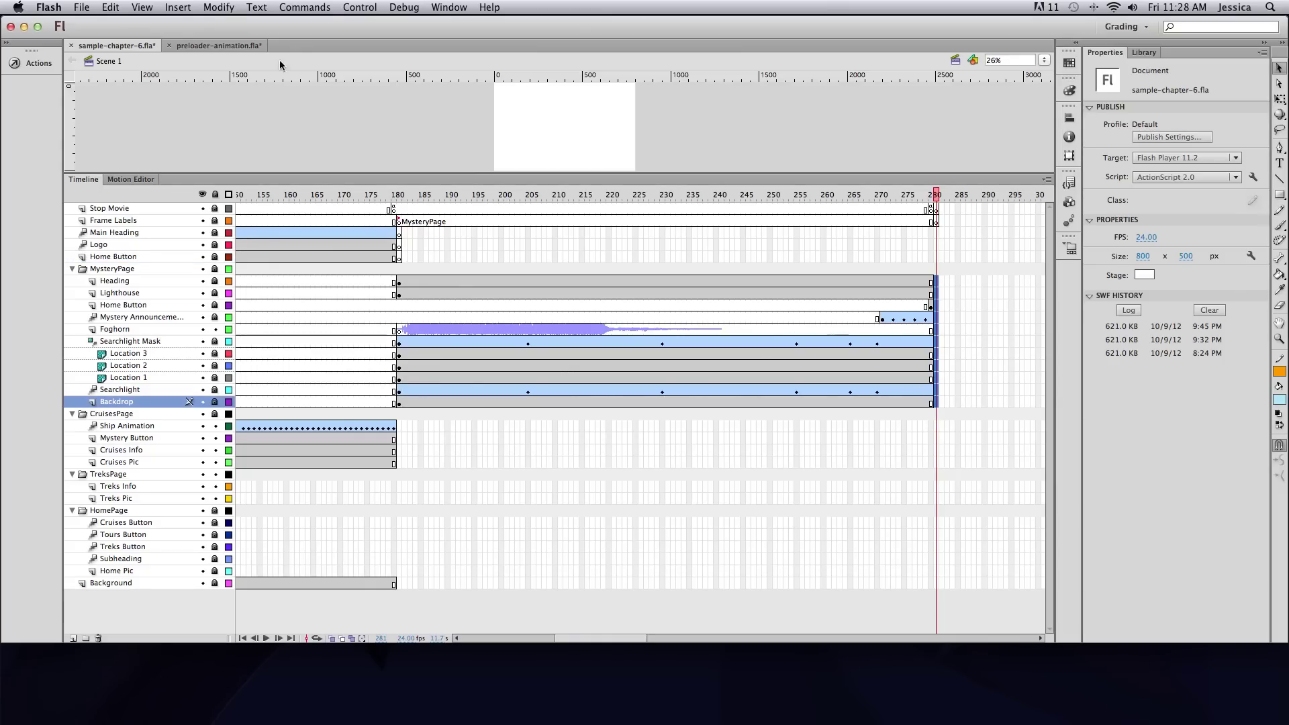
{"action": "left_click", "coordinate": [178, 8]}
{"action": "mouse_move", "coordinate": [208, 90]}
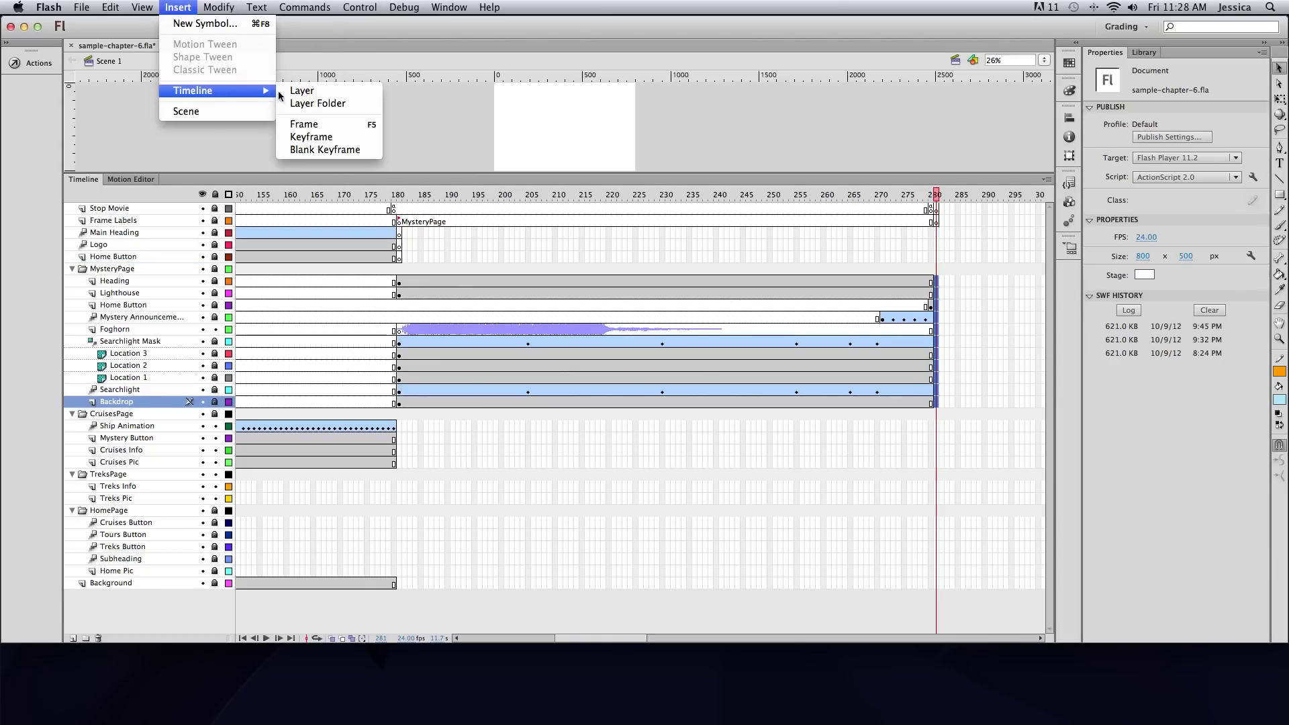
{"action": "left_click", "coordinate": [320, 150]}
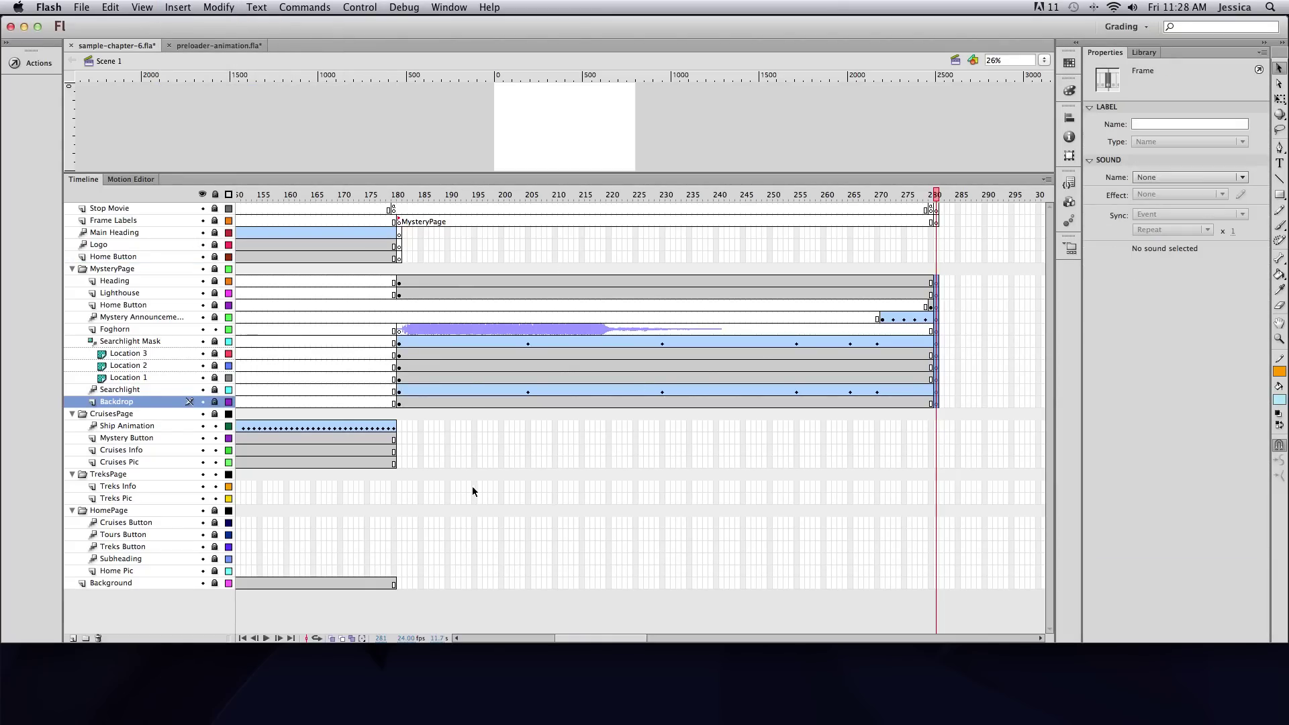
Insert blank keyframes at frame 181 on the Ship Animation, Mystery Button, Cruises Info and Cruises Pic layers.
{"action": "left_click", "coordinate": [400, 433]}
{"action": "left_click_drag", "start_coordinate": [401, 450], "coordinate": [401, 463]}
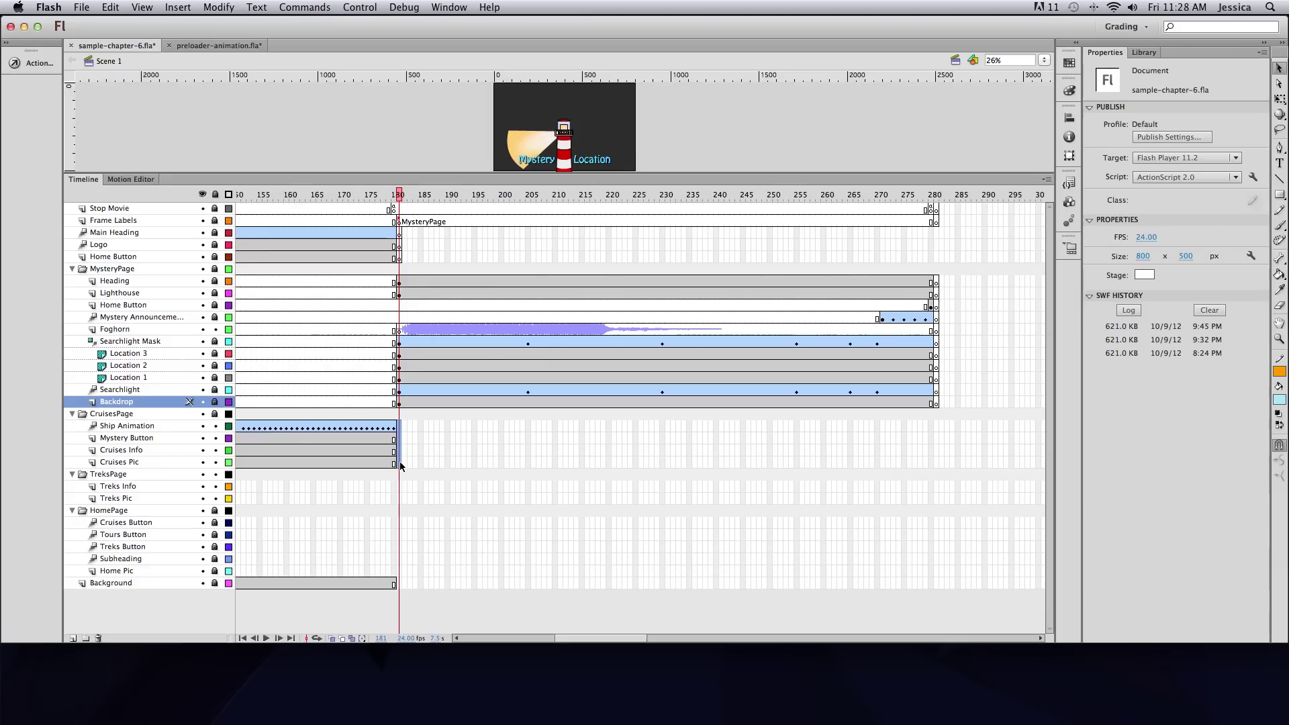
{"action": "left_click", "coordinate": [225, 8]}
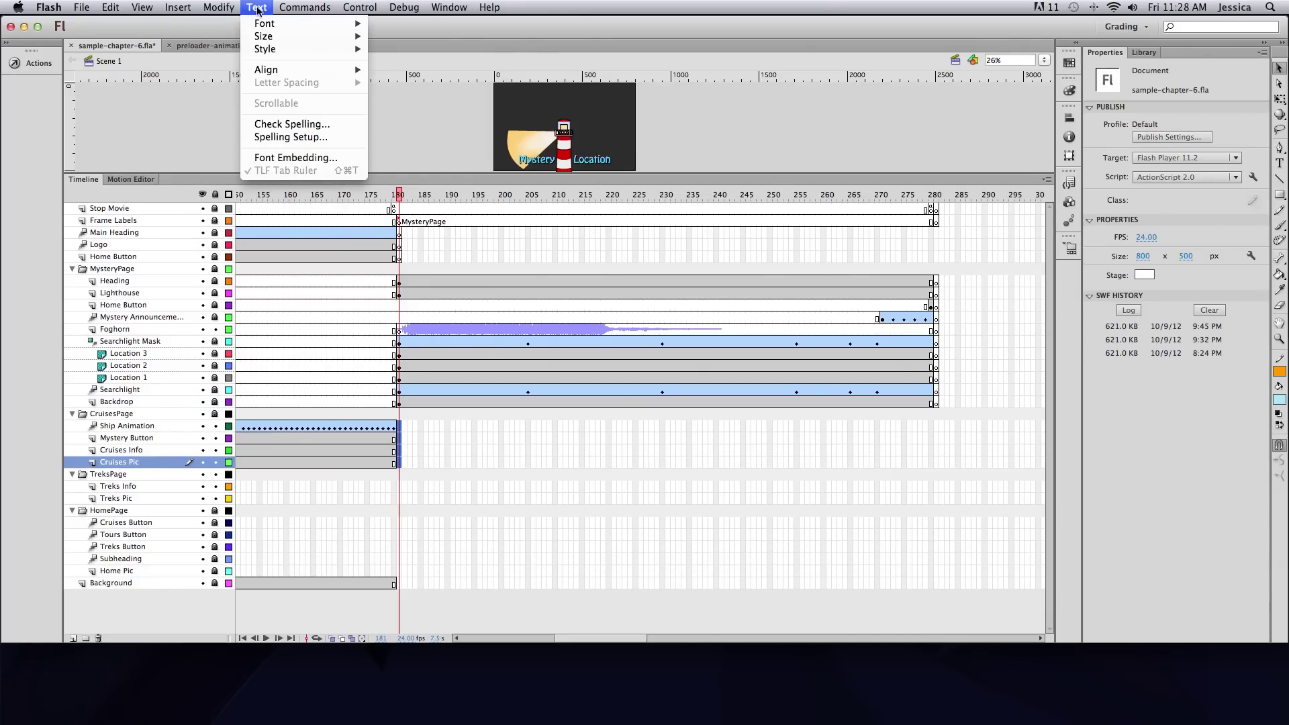
{"action": "mouse_move", "coordinate": [178, 8]}
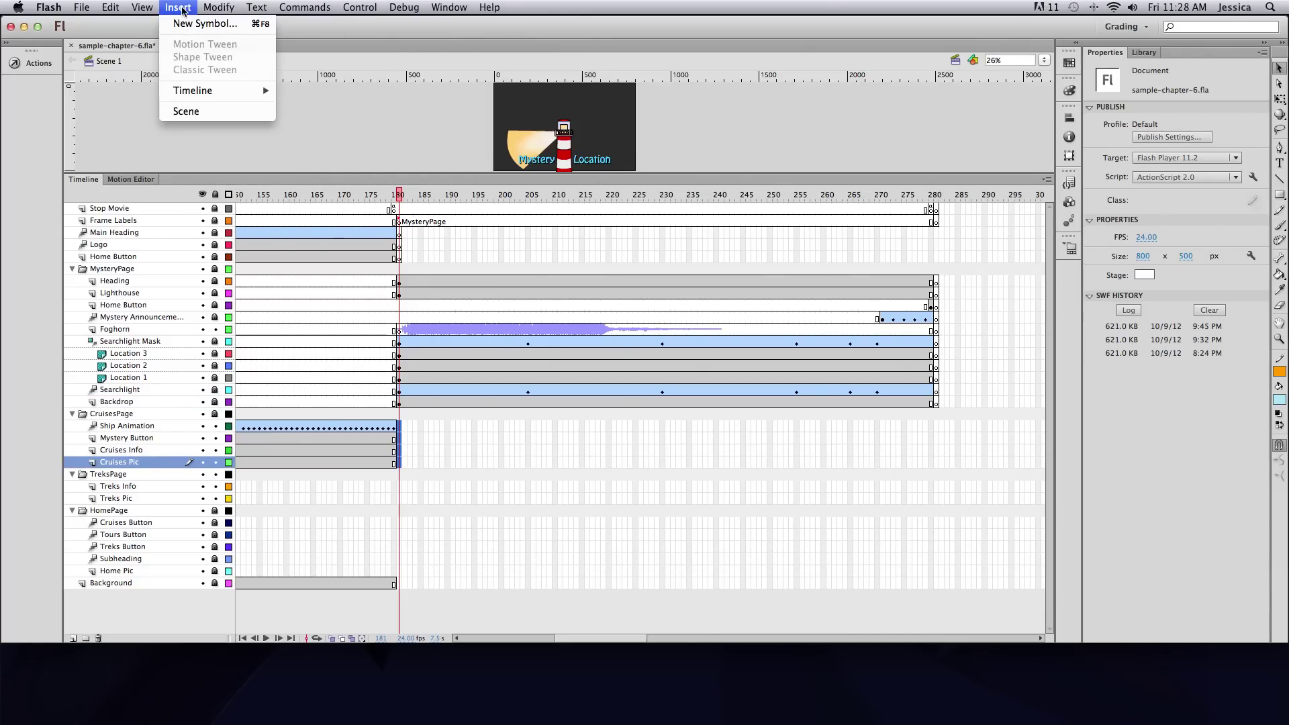
{"action": "mouse_move", "coordinate": [255, 90]}
{"action": "left_click", "coordinate": [328, 151]}
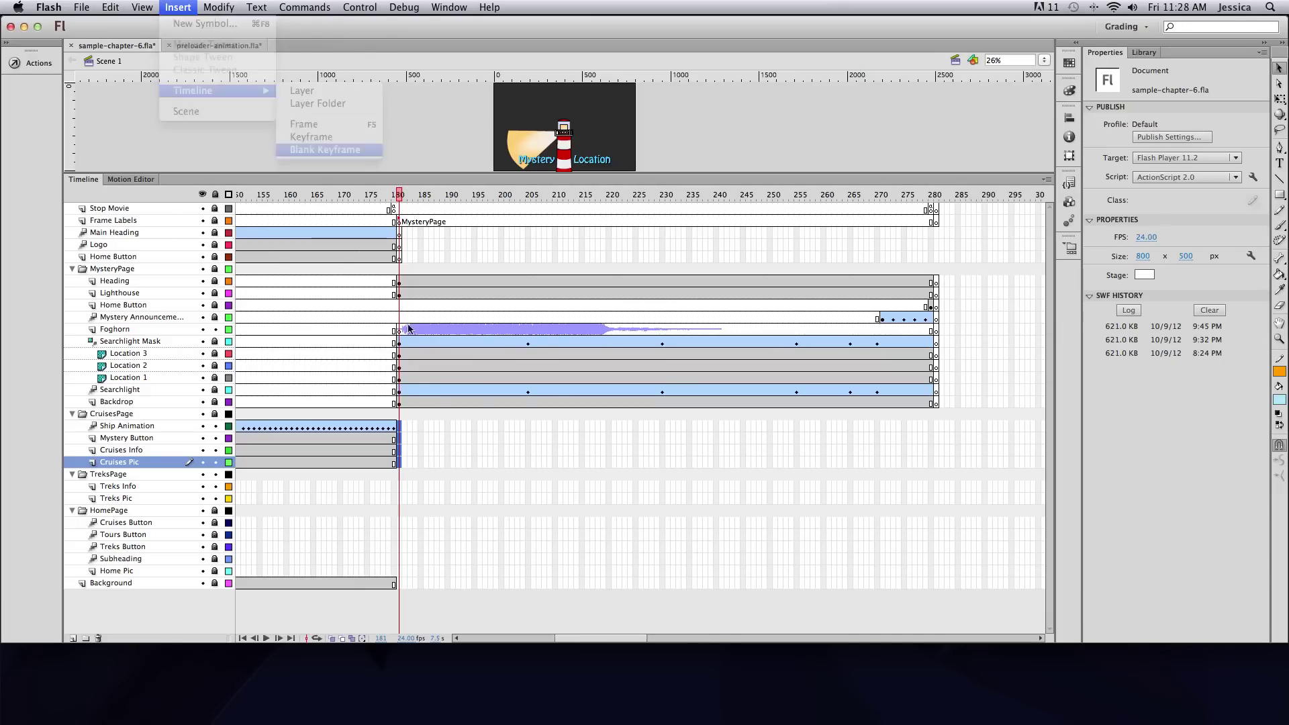
Insert blank keyframes at frame 131 on the Treks Info and Treks Pic layers.
{"action": "scroll", "coordinate": [480, 555], "scroll_direction": "left", "scroll_amount": 10}
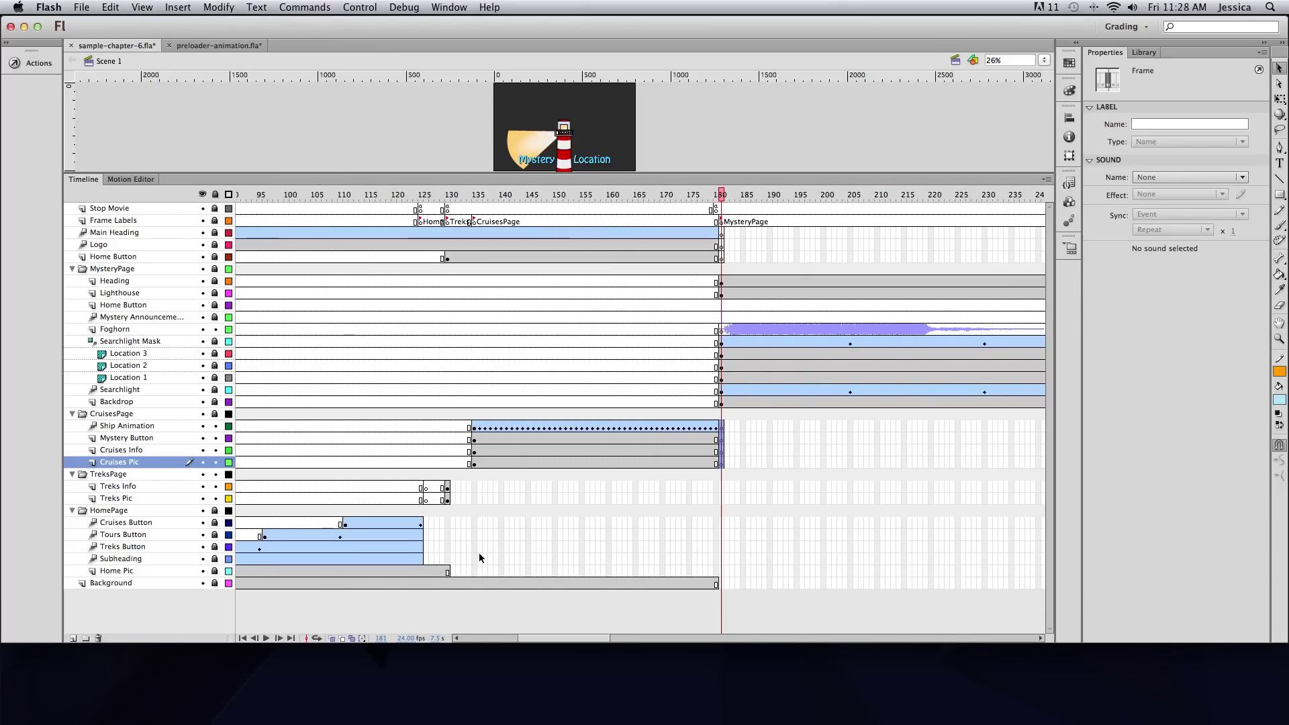
{"action": "left_click", "coordinate": [452, 498]}
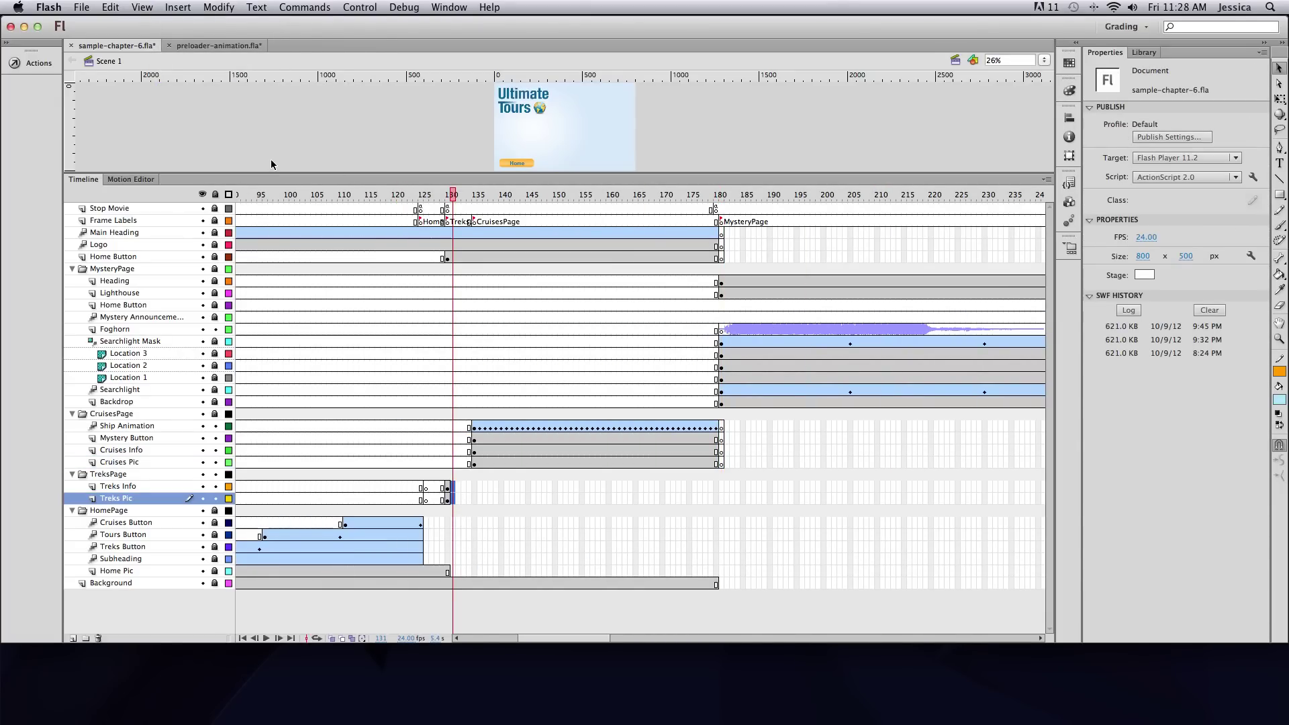
{"action": "left_click", "coordinate": [219, 7]}
{"action": "mouse_move", "coordinate": [192, 9]}
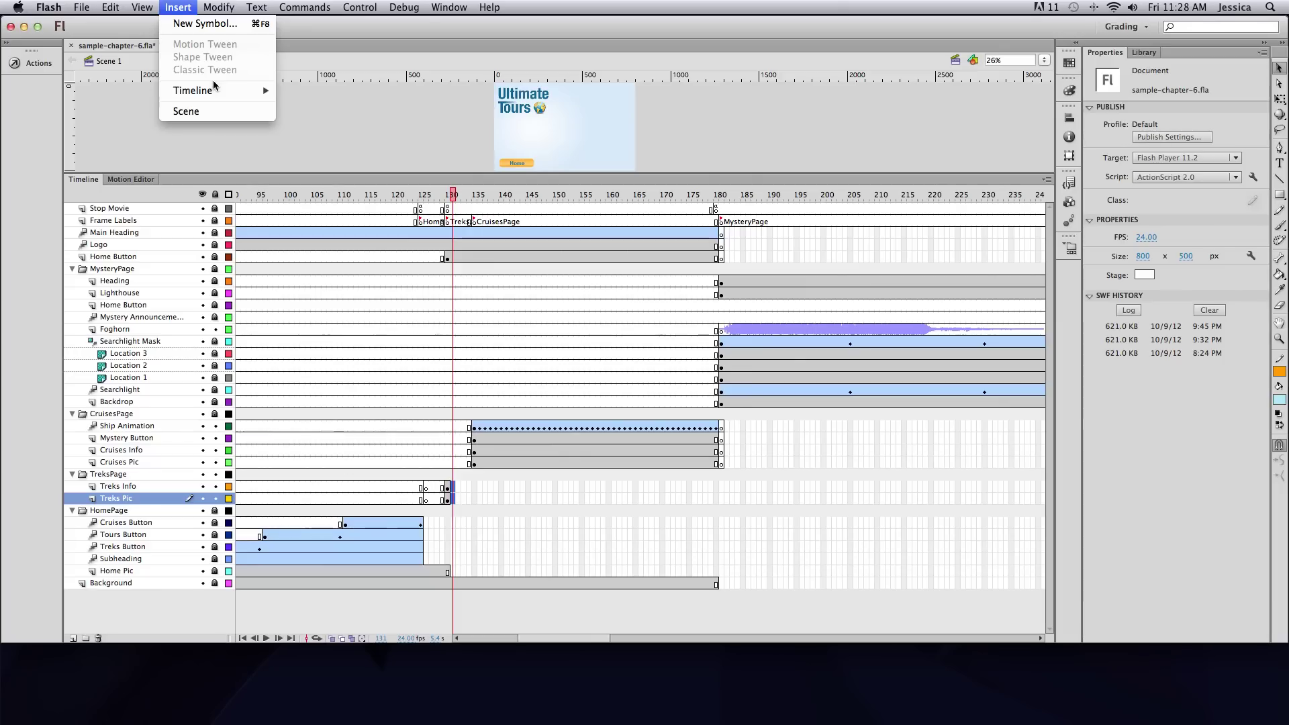
{"action": "mouse_move", "coordinate": [249, 91]}
{"action": "left_click", "coordinate": [314, 151]}
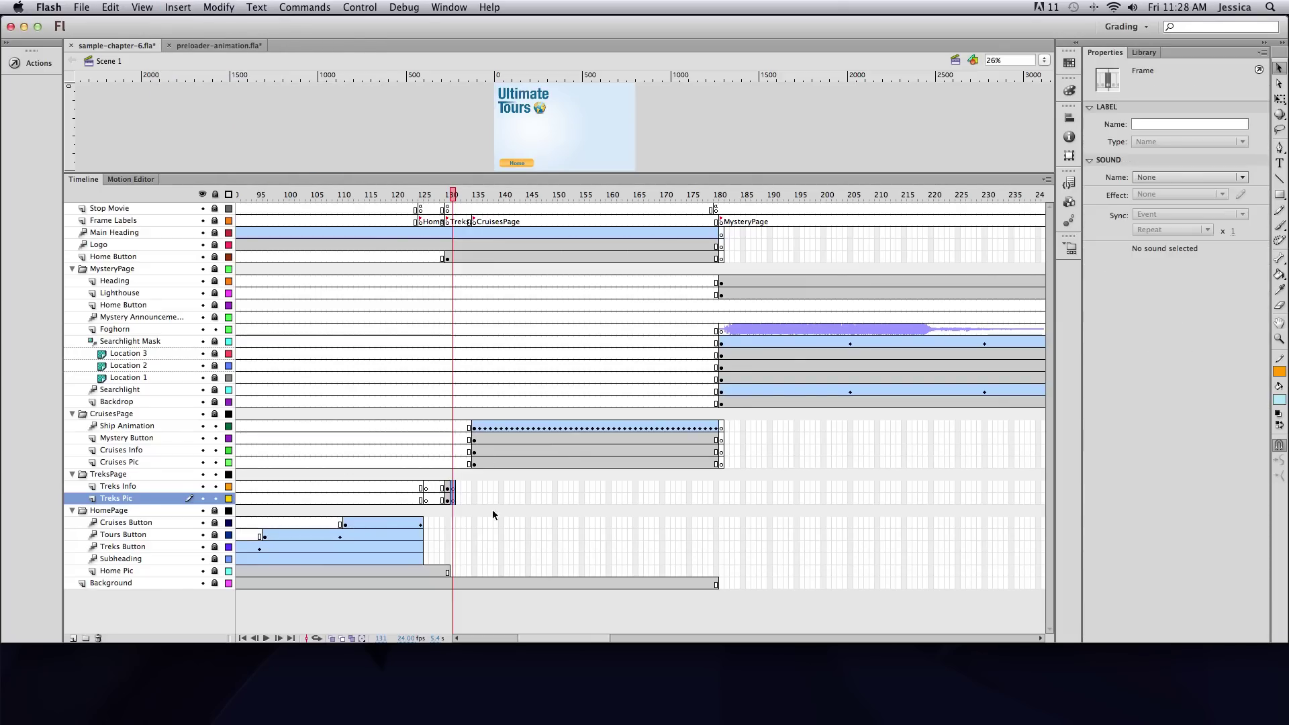
Insert blank keyframes at frame 126 on the Cruises Button, Tours Button, Treks Button and Subheading layers.
{"action": "left_click", "coordinate": [426, 558]}
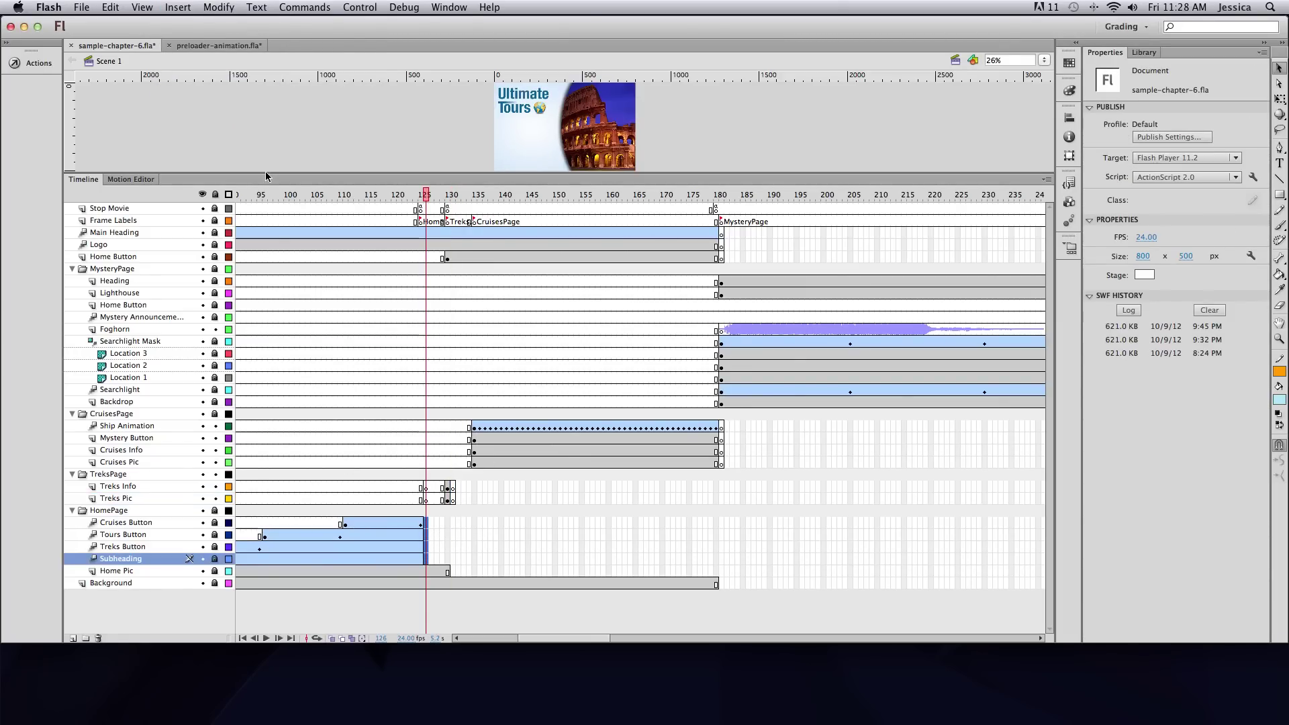
{"action": "left_click", "coordinate": [178, 8]}
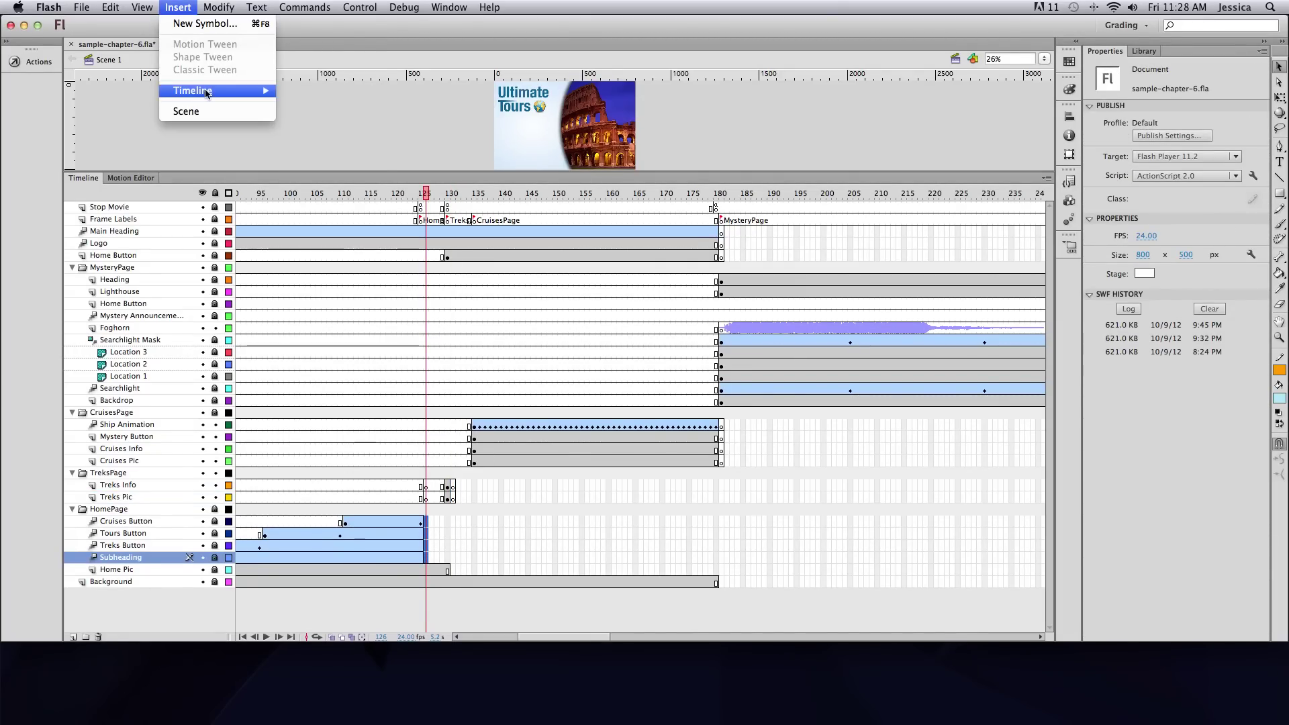
{"action": "mouse_move", "coordinate": [201, 90]}
{"action": "left_click", "coordinate": [316, 152]}
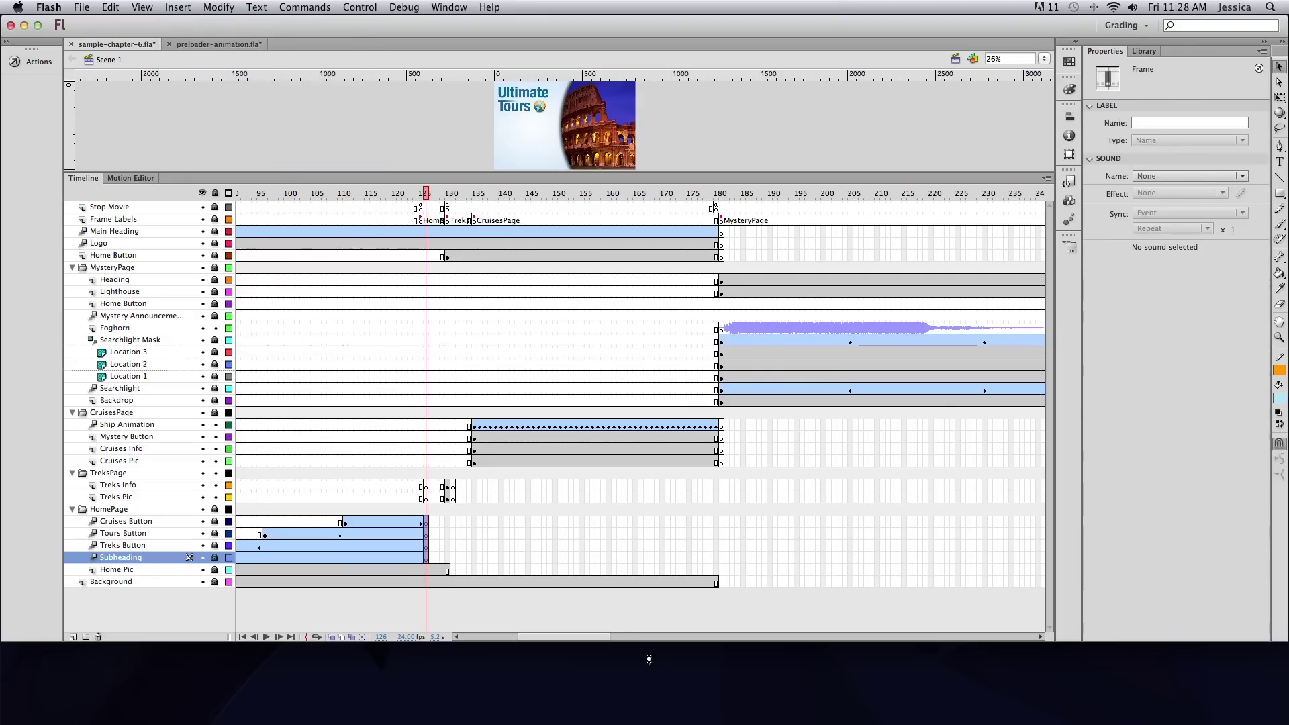
Insert a blank keyframe at frame 131 on the Home Pic layer.
{"action": "left_click", "coordinate": [453, 569]}
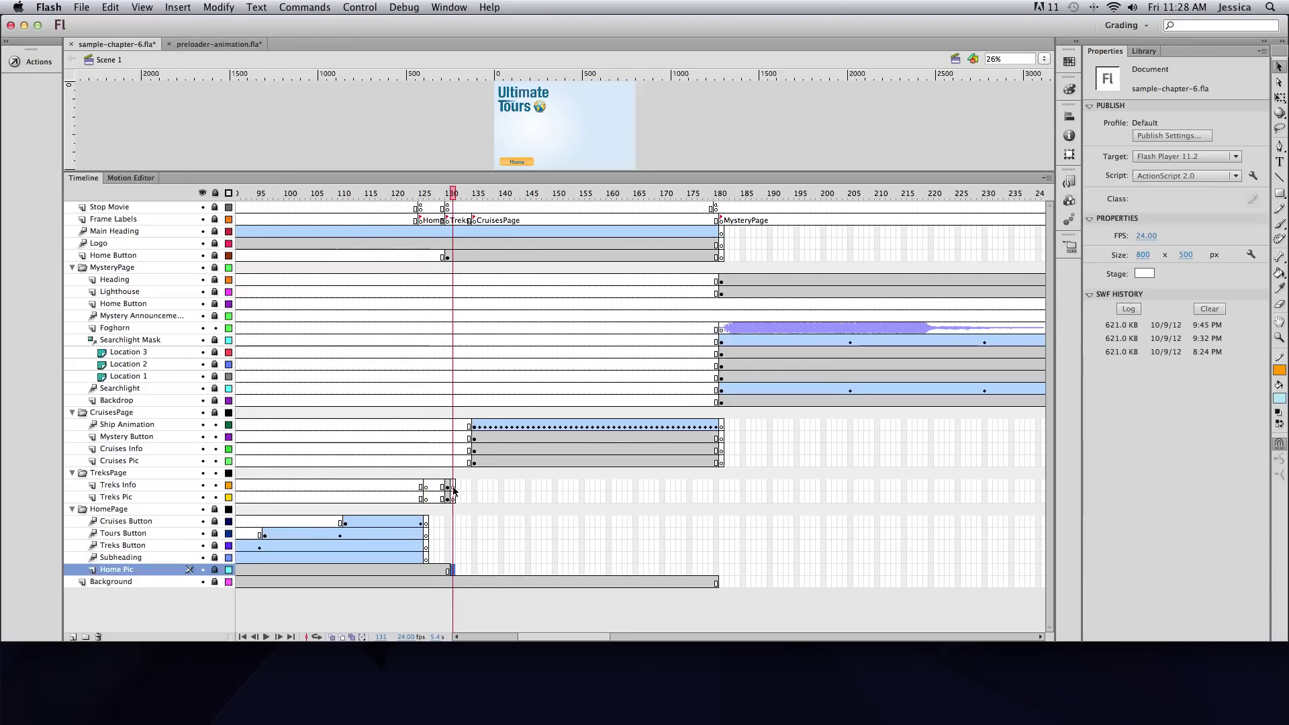
{"action": "left_click", "coordinate": [178, 7]}
{"action": "mouse_move", "coordinate": [218, 89]}
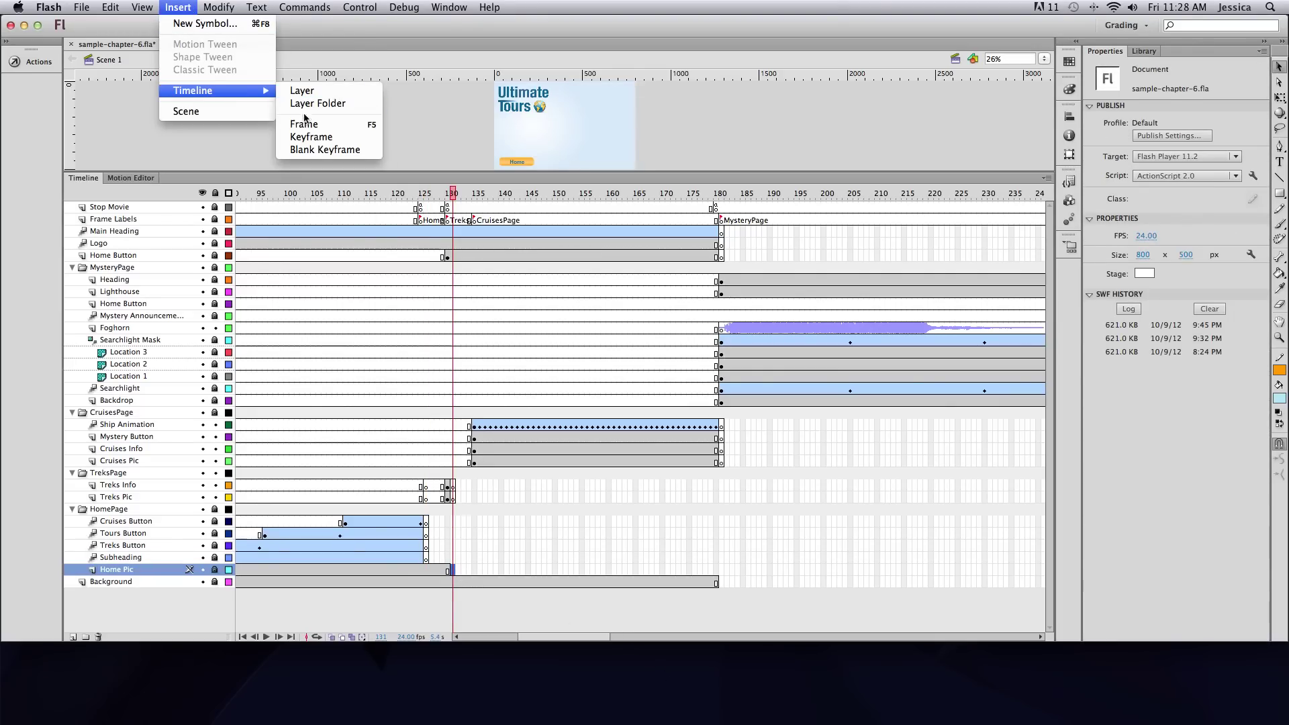
{"action": "left_click", "coordinate": [315, 148]}
Insert a blank keyframe at frame 181 on the Background layer.
{"action": "left_click", "coordinate": [720, 581]}
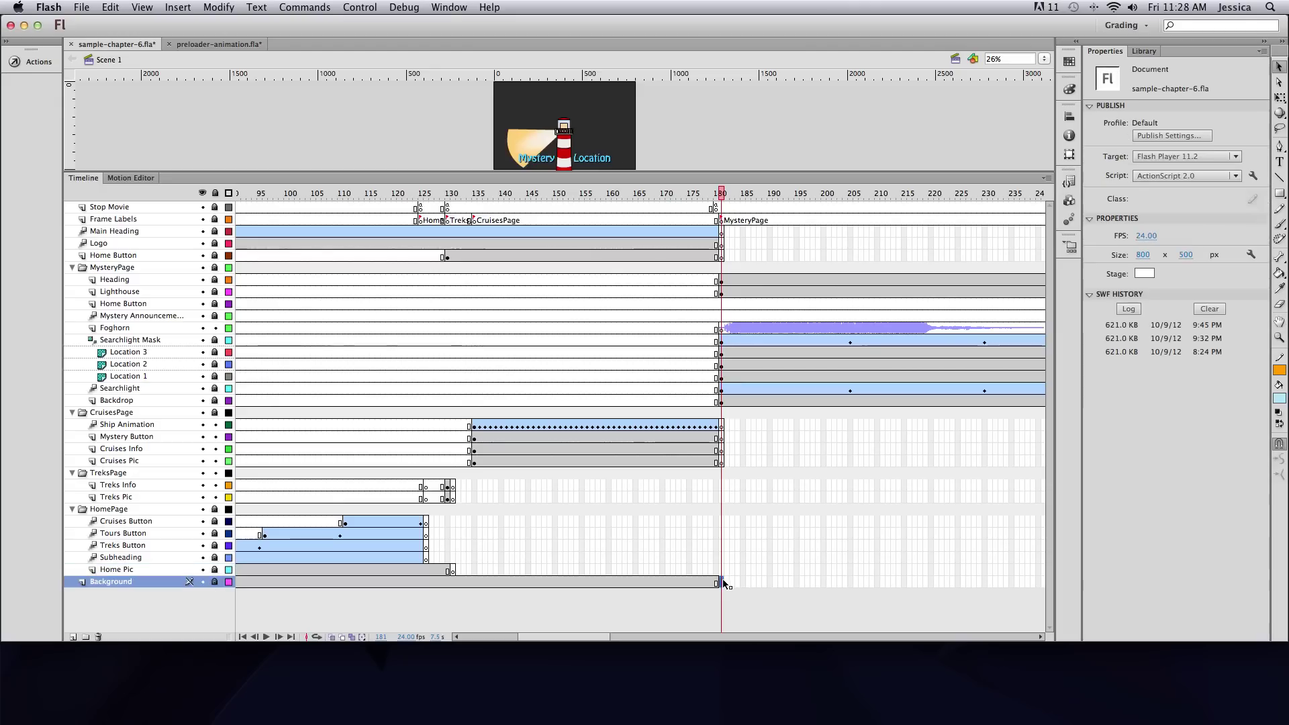
{"action": "left_click", "coordinate": [179, 8]}
{"action": "mouse_move", "coordinate": [221, 90]}
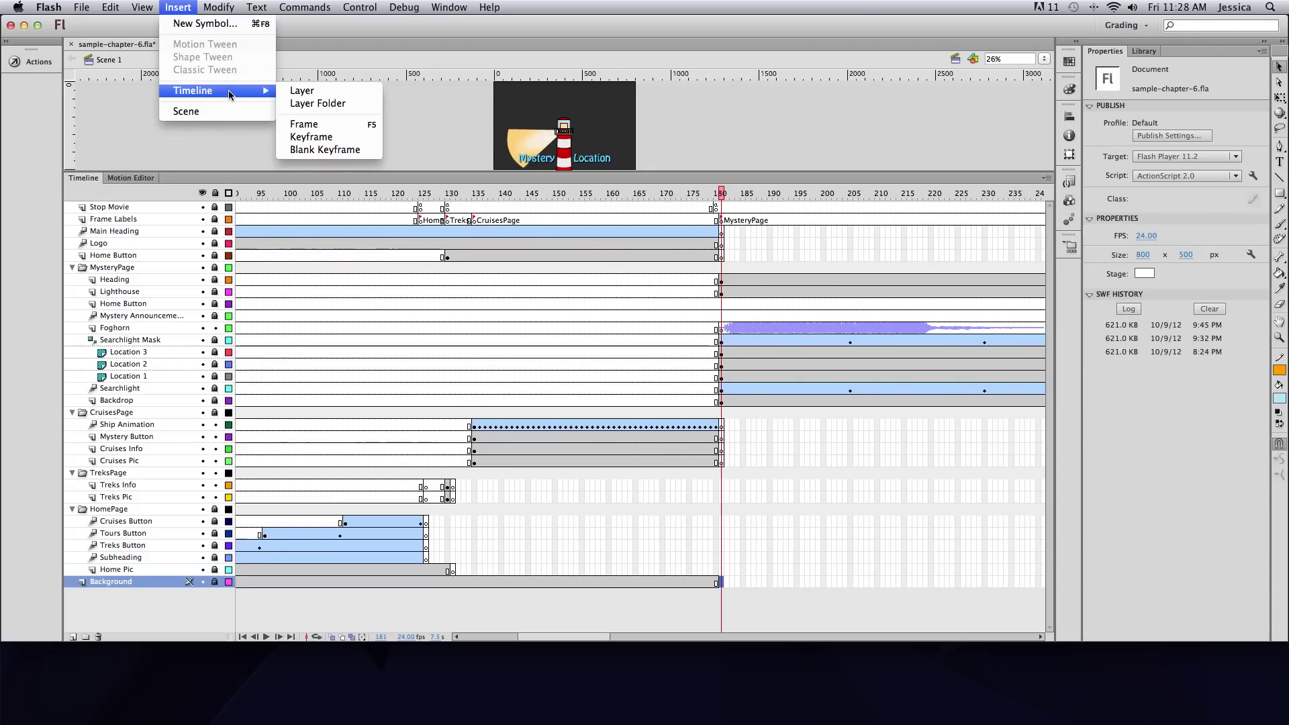
{"action": "left_click", "coordinate": [330, 153]}
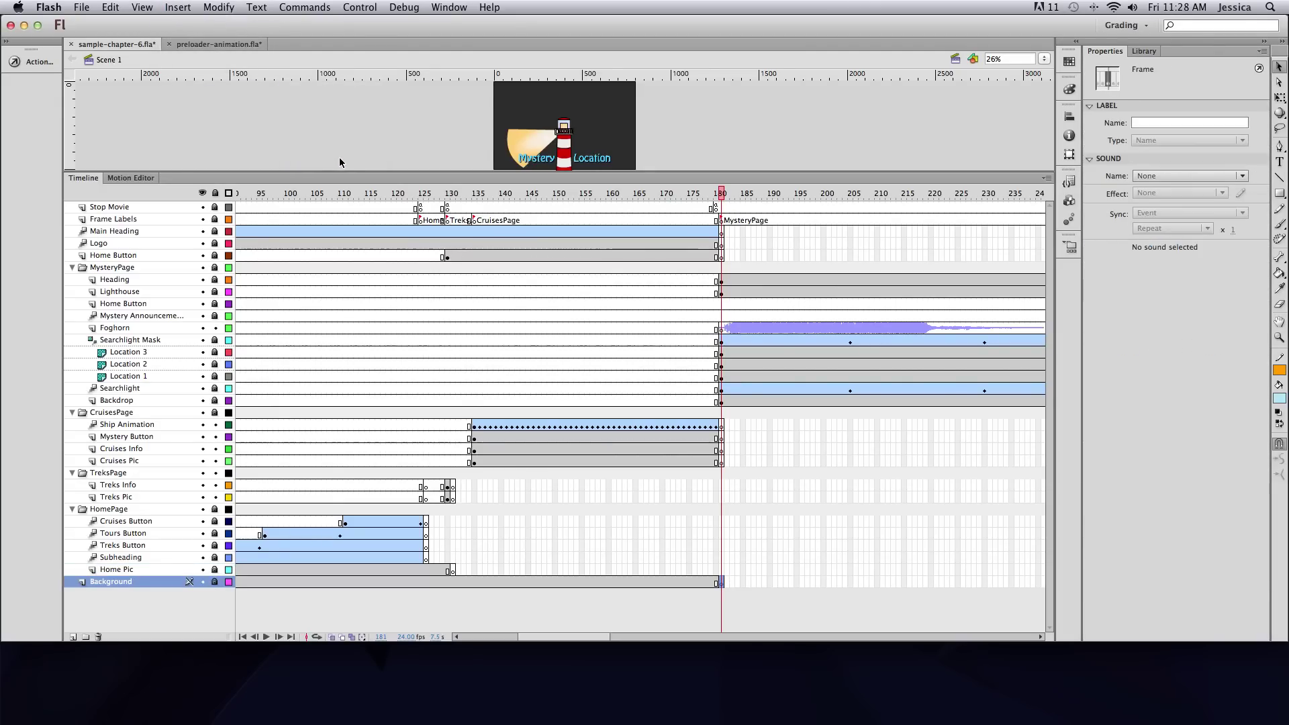
Set the timeline's frame size to Tiny.
{"action": "left_click", "coordinate": [1046, 179]}
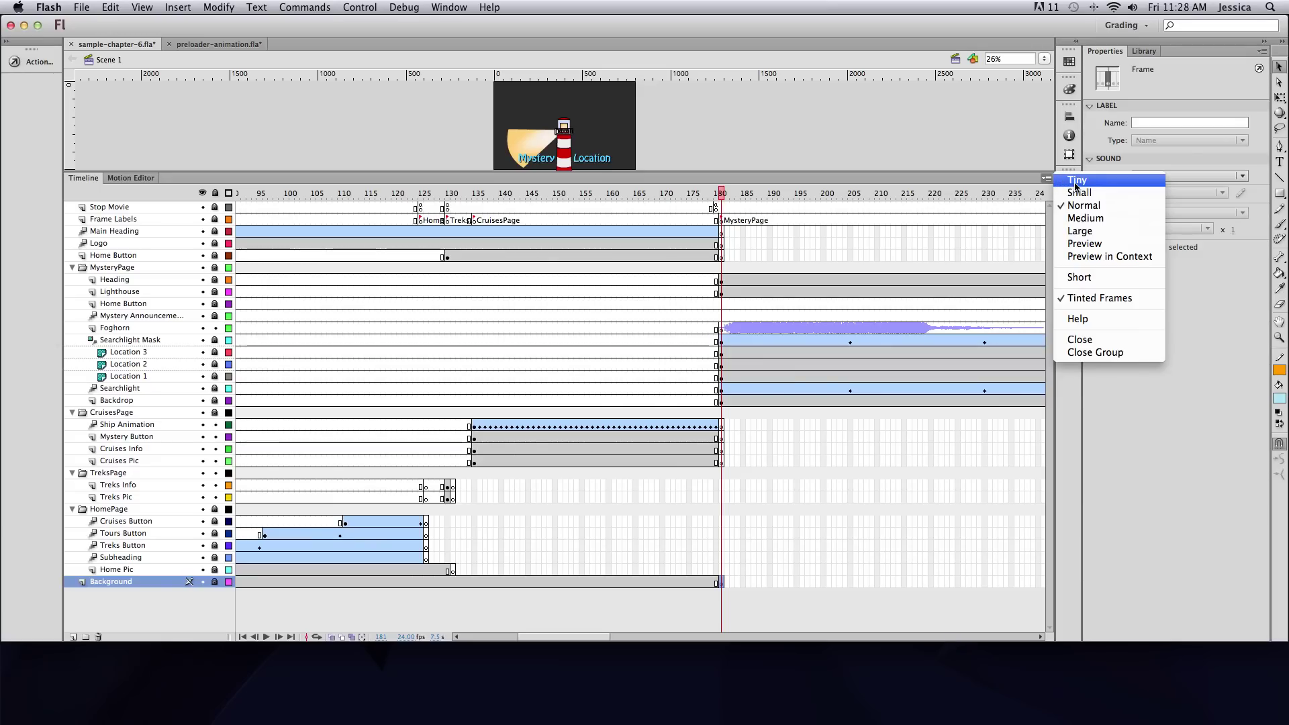
{"action": "left_click", "coordinate": [1076, 182]}
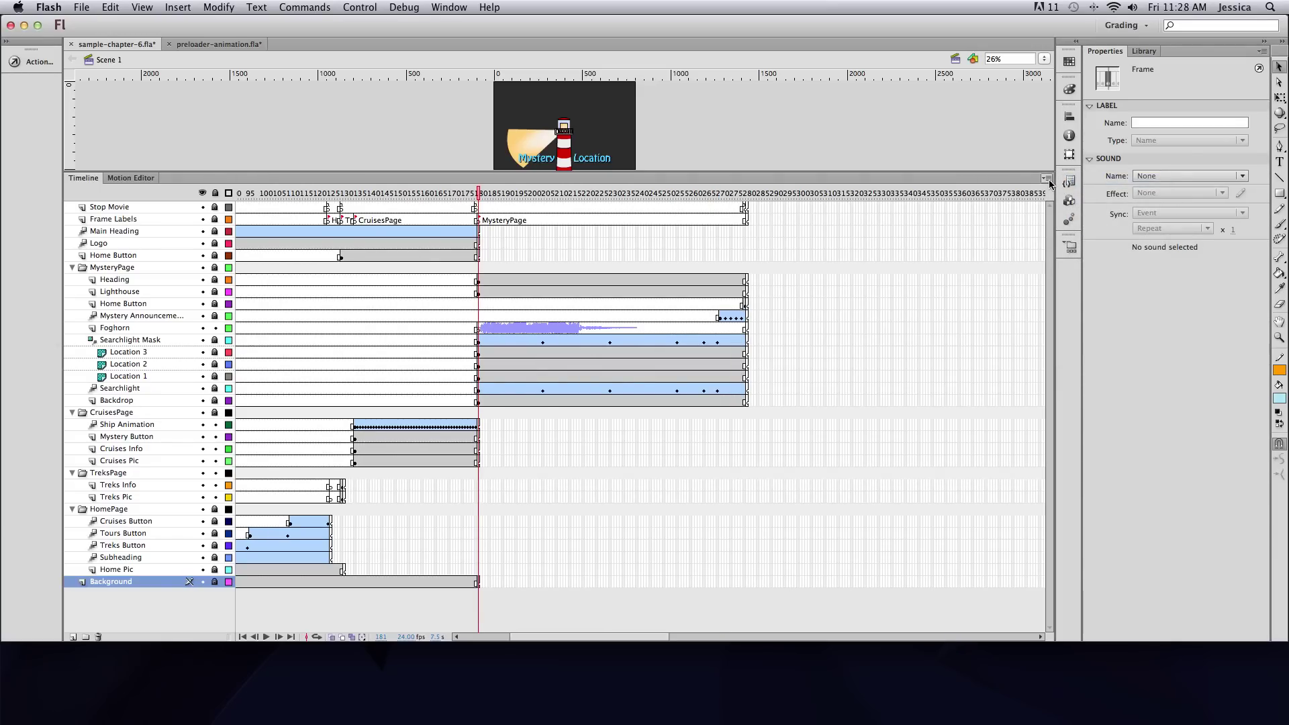
Try the Short layer height in the timeline and switch it back off.
{"action": "left_click", "coordinate": [1048, 180]}
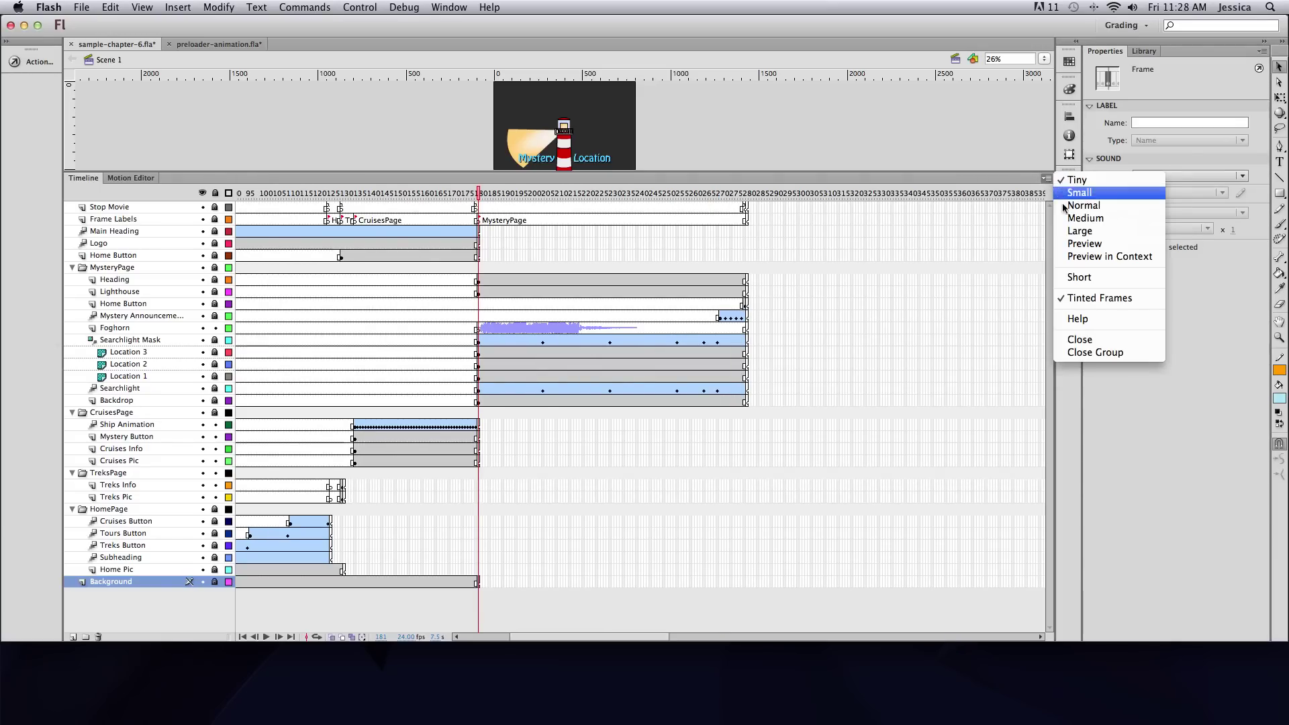
{"action": "left_click", "coordinate": [1088, 278]}
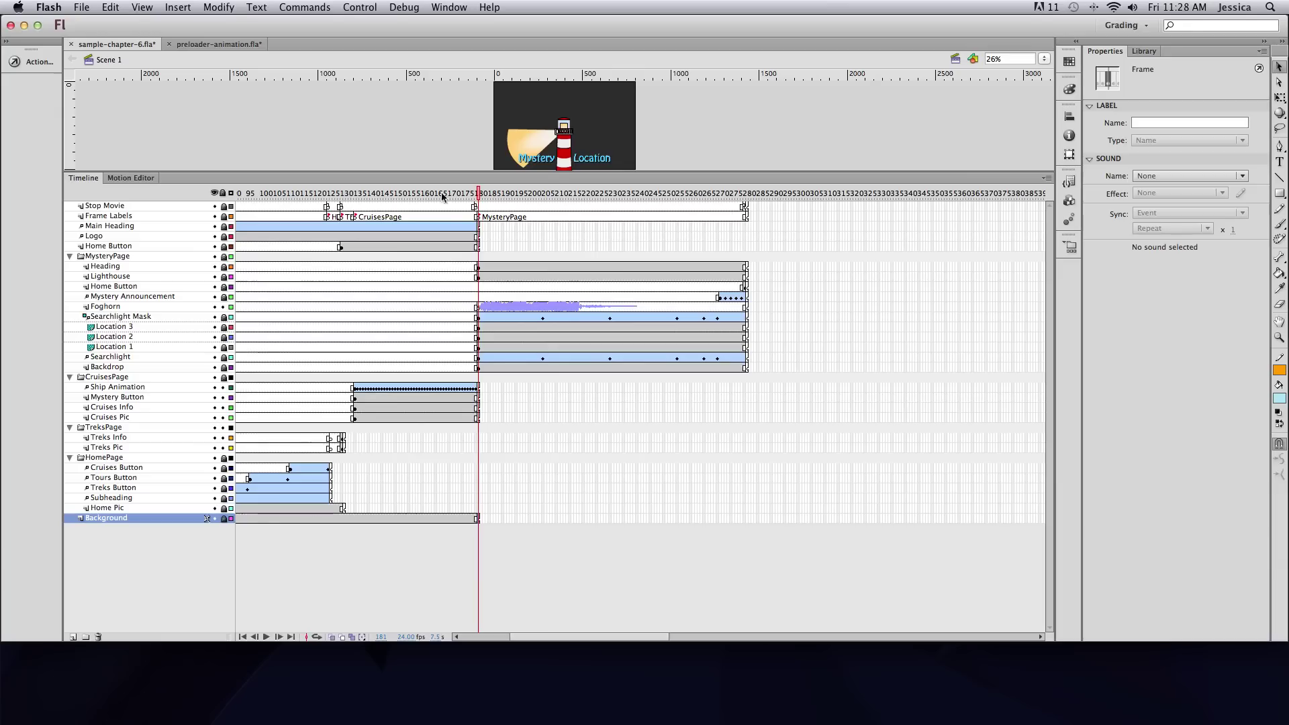
{"action": "left_click", "coordinate": [1046, 178]}
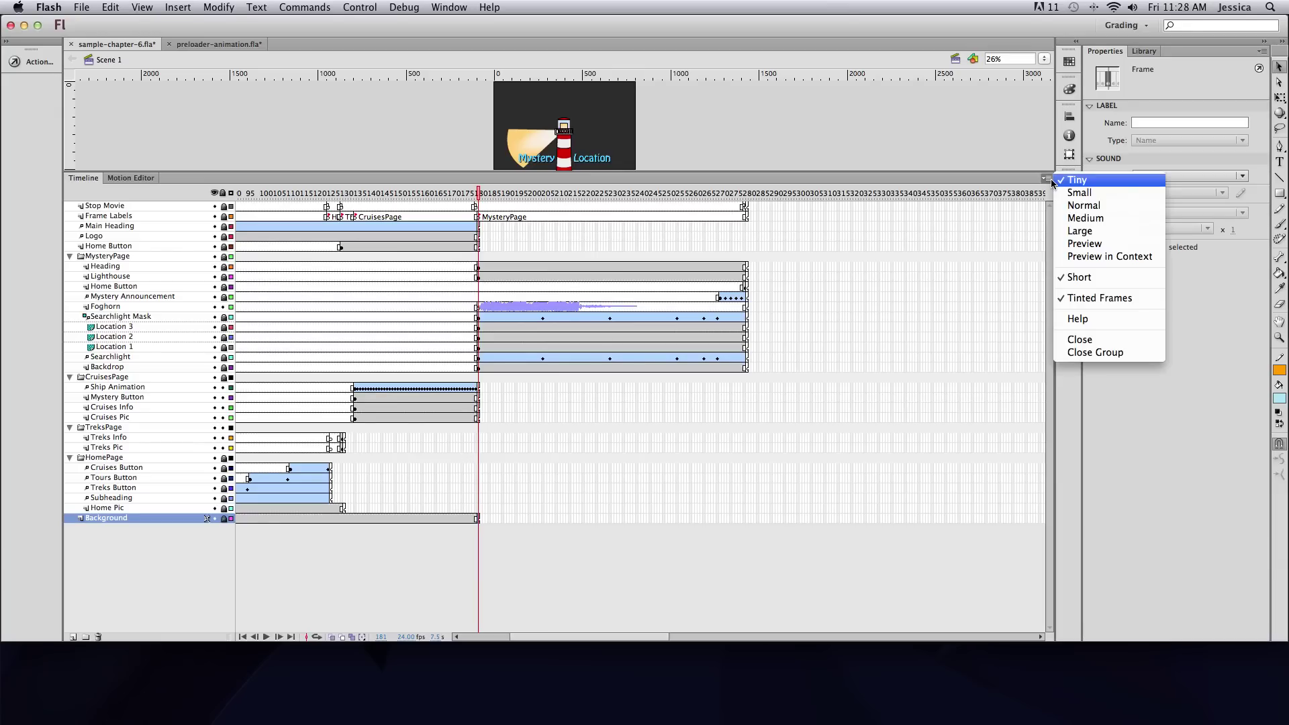
{"action": "left_click", "coordinate": [1069, 276]}
Look at the layers' frame thumbnails using Preview in Context, and return the timeline to Tiny frames.
{"action": "left_click", "coordinate": [1046, 179]}
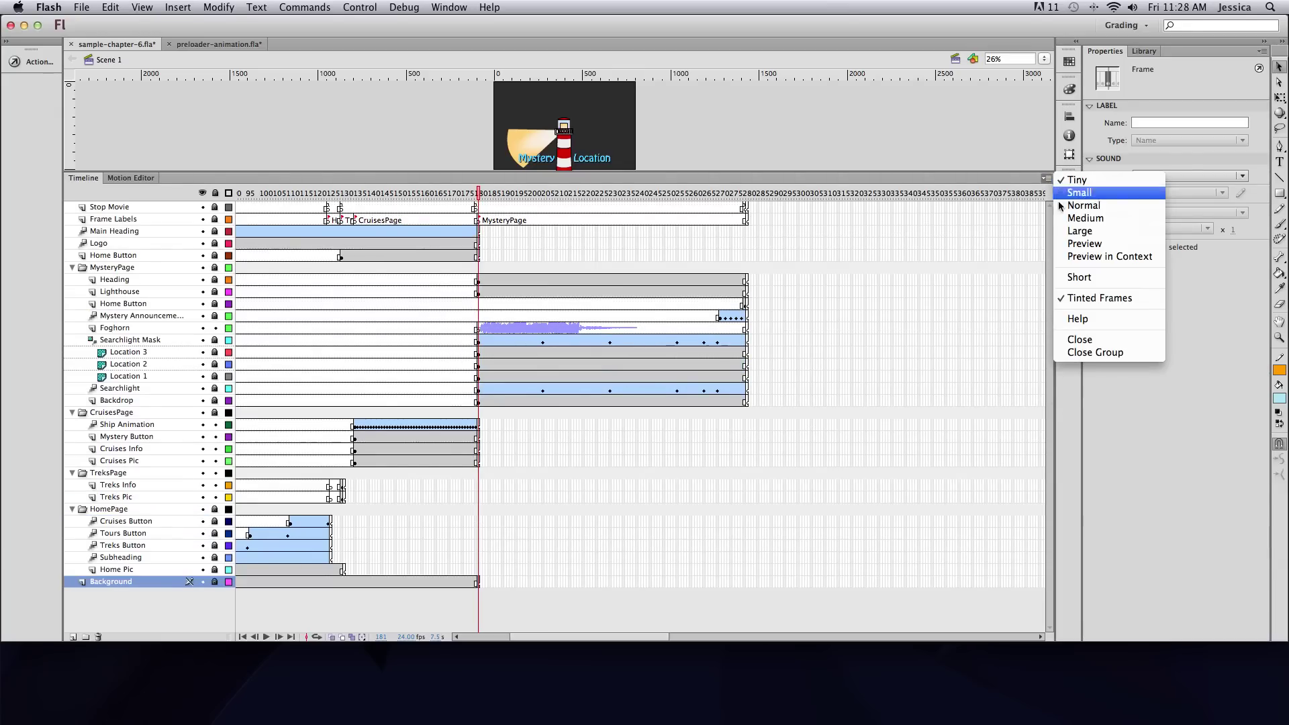
{"action": "left_click", "coordinate": [1088, 256]}
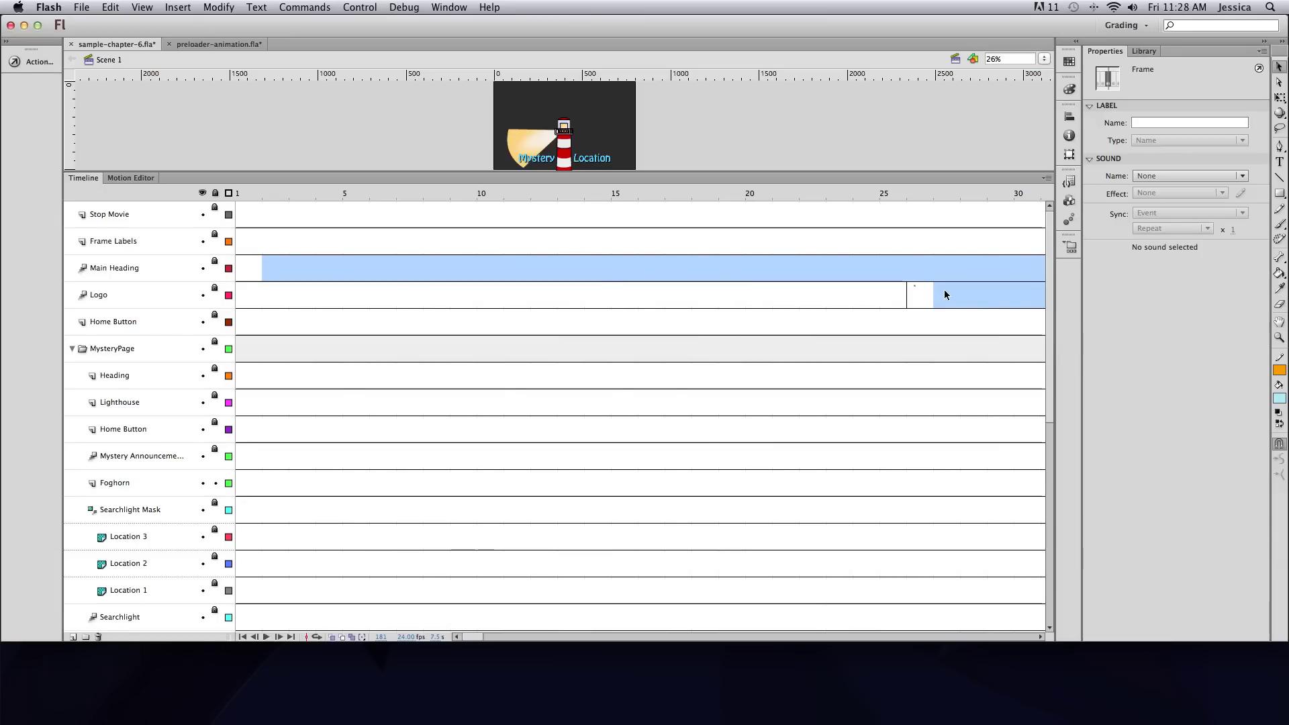
{"action": "scroll", "coordinate": [917, 295], "scroll_direction": "down", "scroll_amount": 10}
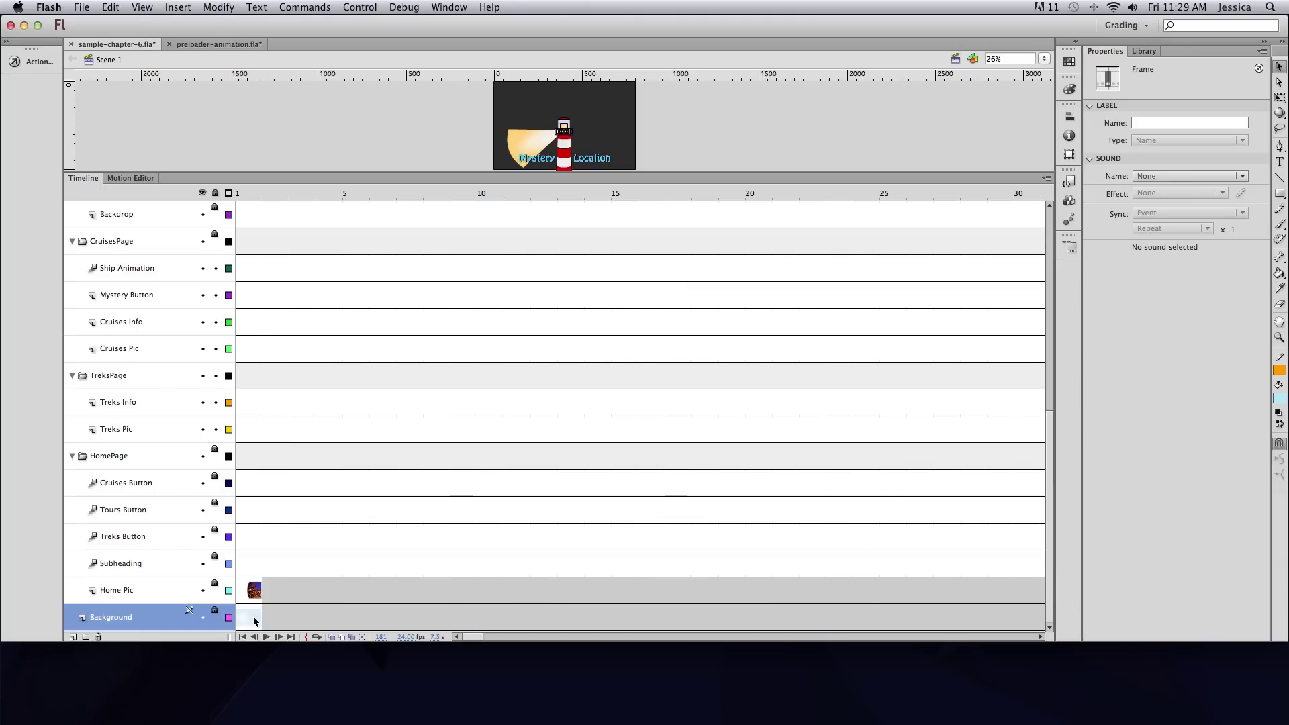
{"action": "left_click", "coordinate": [1046, 178]}
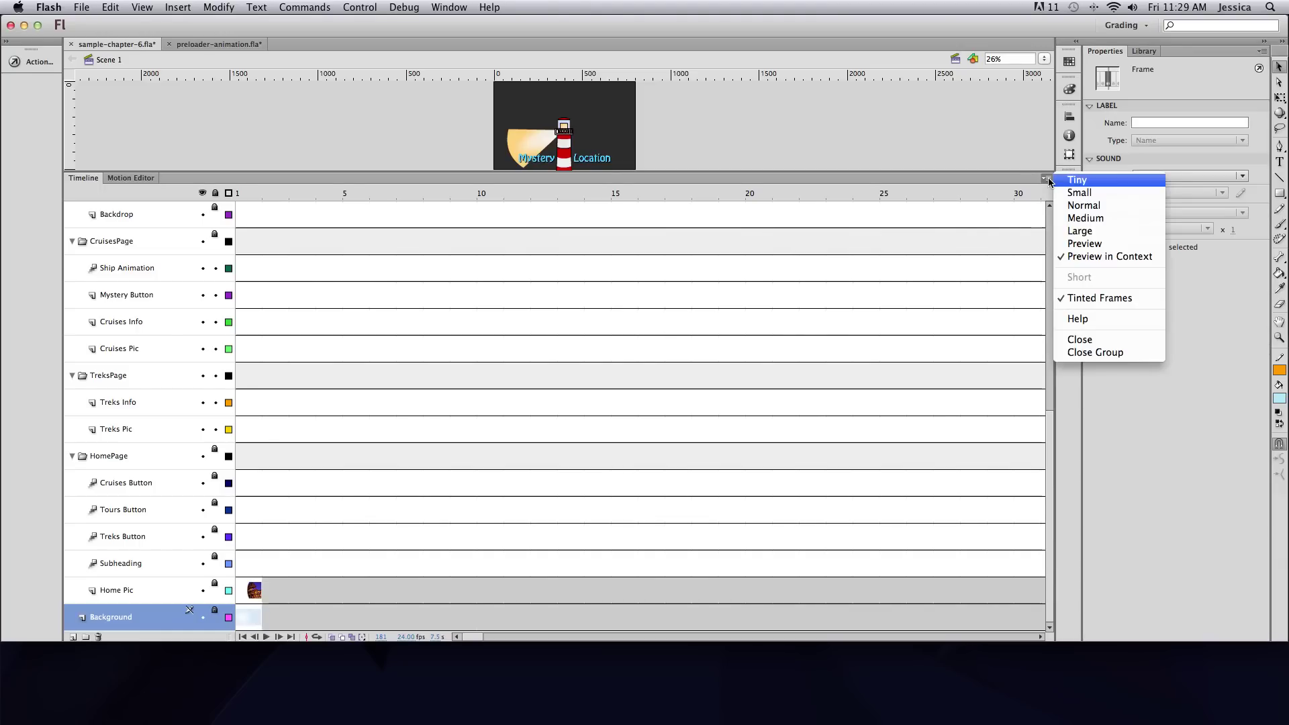
{"action": "left_click", "coordinate": [1089, 256]}
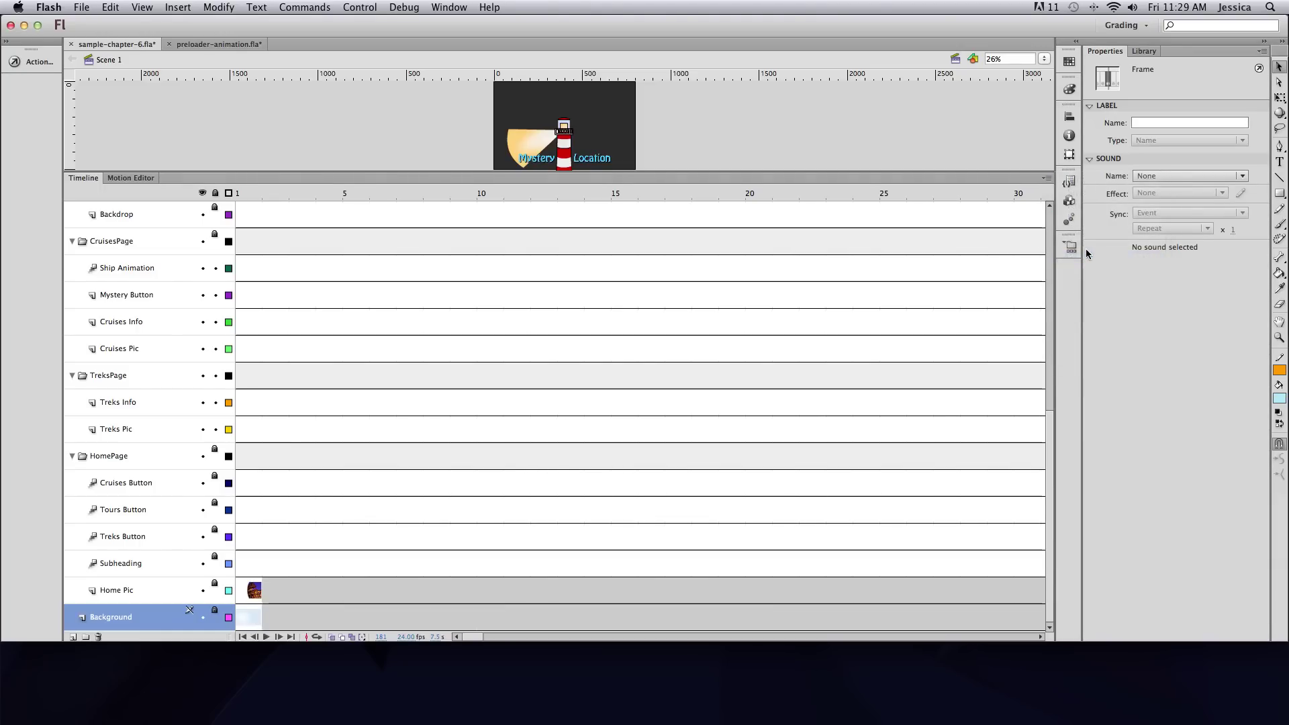
{"action": "left_click", "coordinate": [1046, 178]}
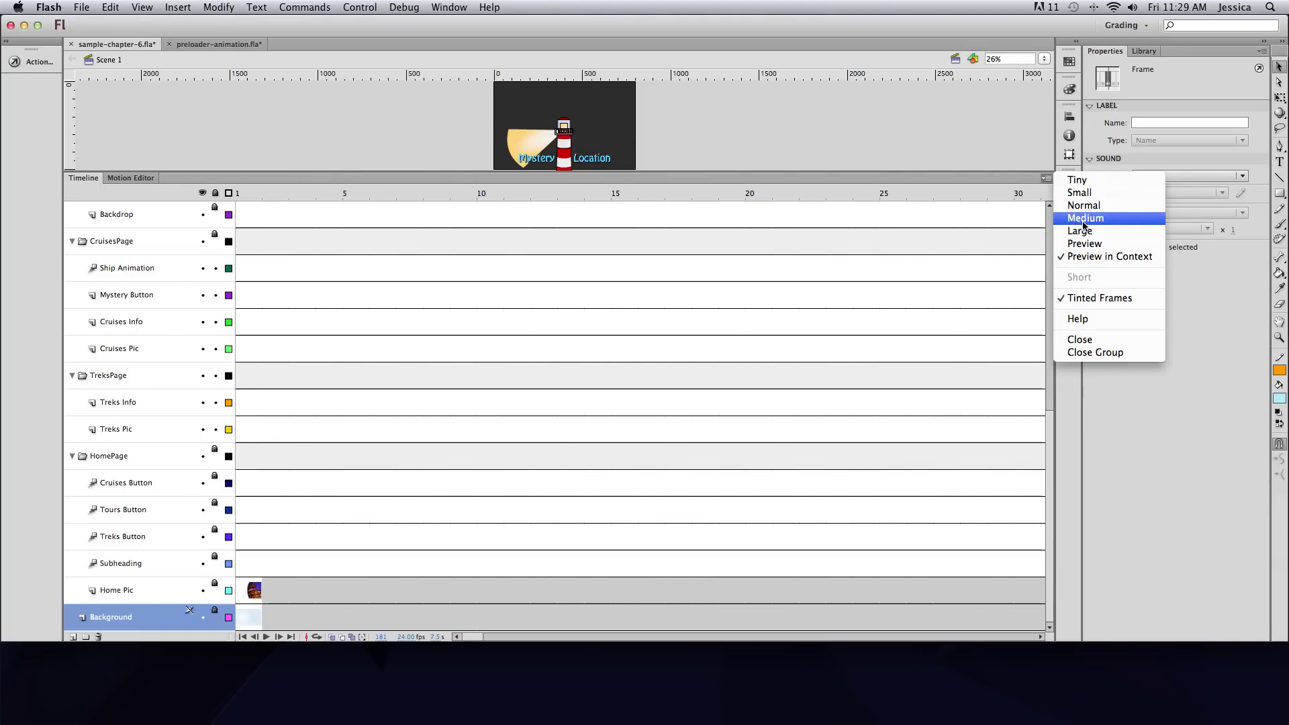
{"action": "left_click", "coordinate": [1076, 180]}
{"action": "left_click", "coordinate": [1046, 178]}
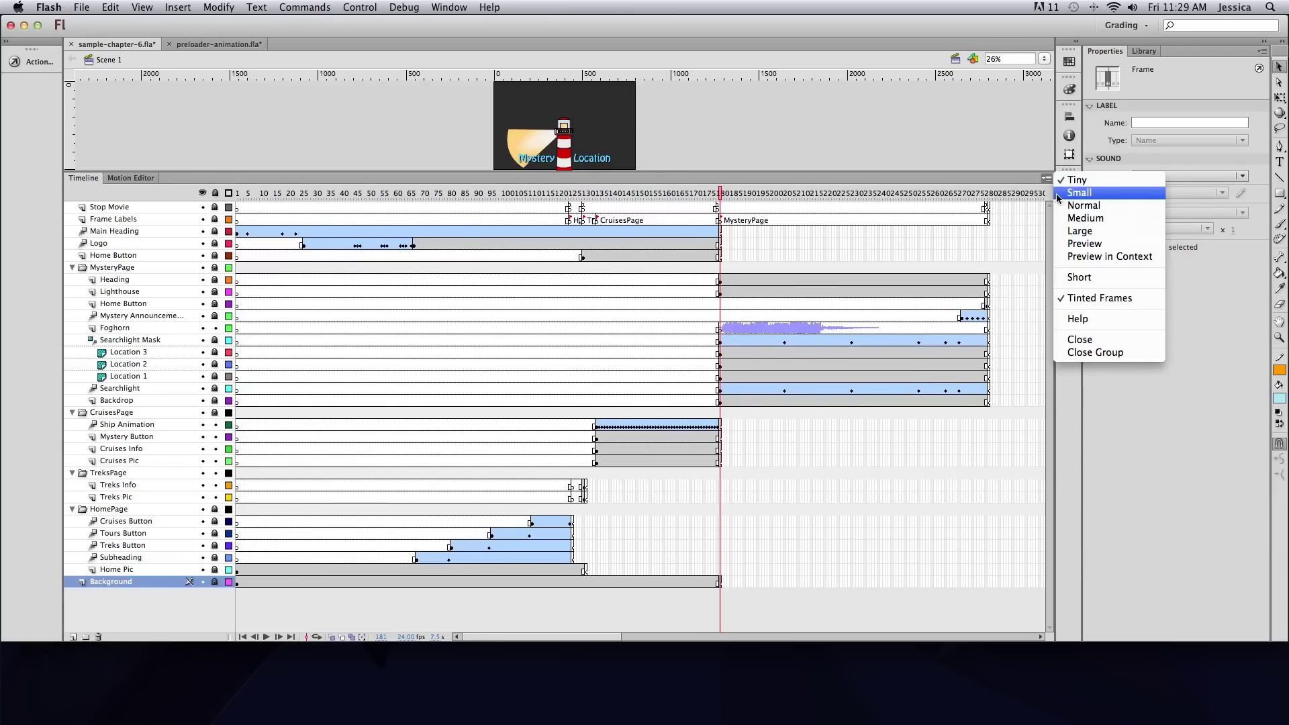
{"action": "left_click", "coordinate": [1022, 183]}
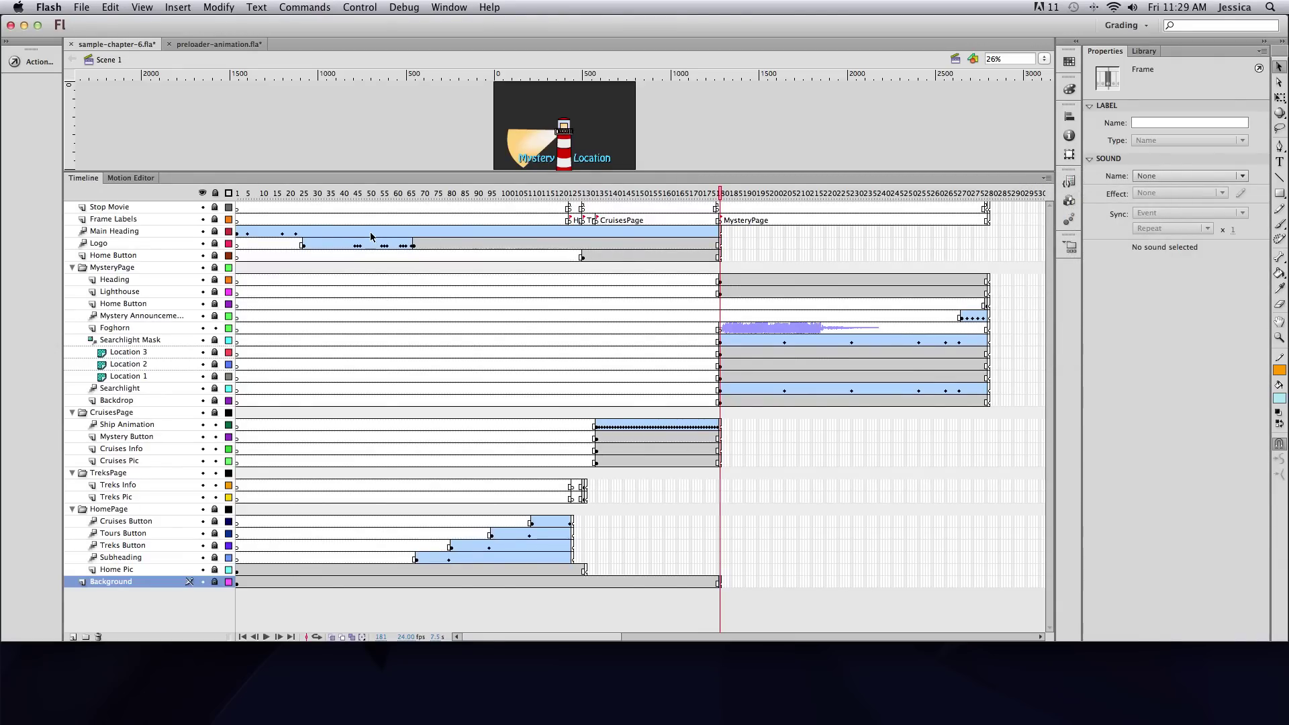
Check where the timeline of preloader-animation.fla ends and return to sample-chapter-6.fla.
{"action": "left_click", "coordinate": [238, 208]}
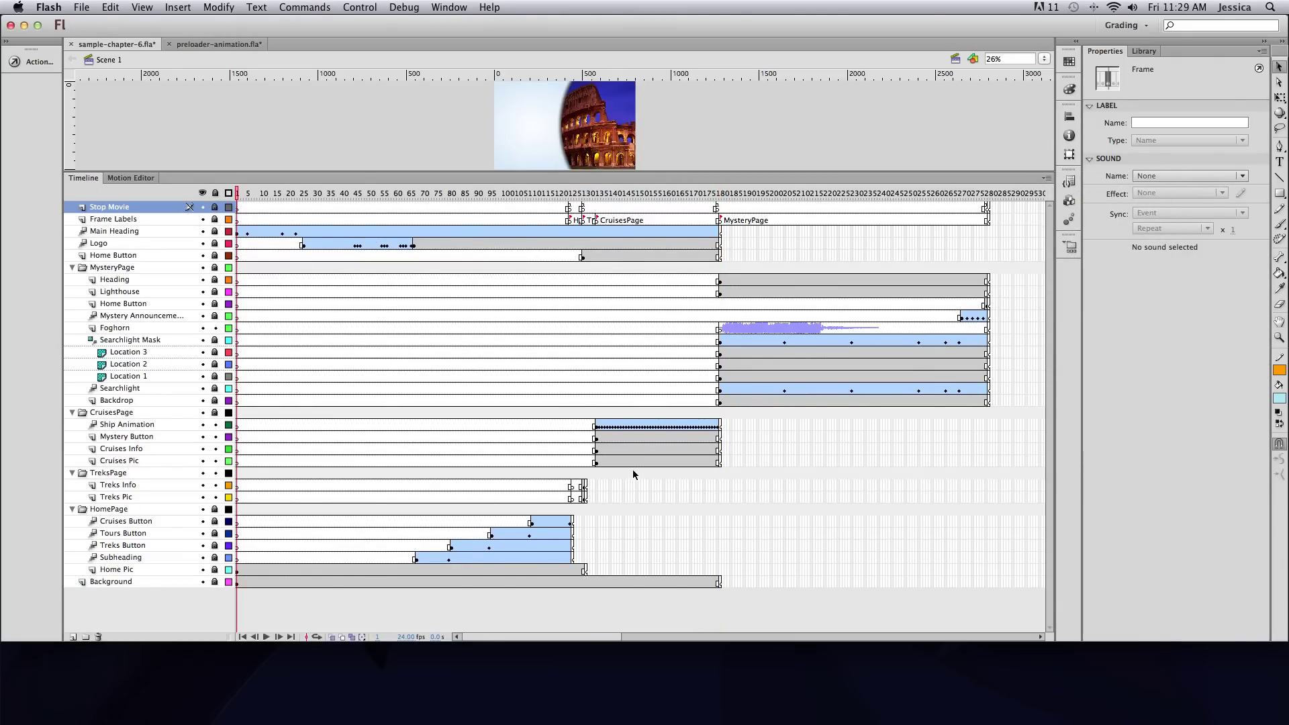
{"action": "left_click", "coordinate": [257, 43]}
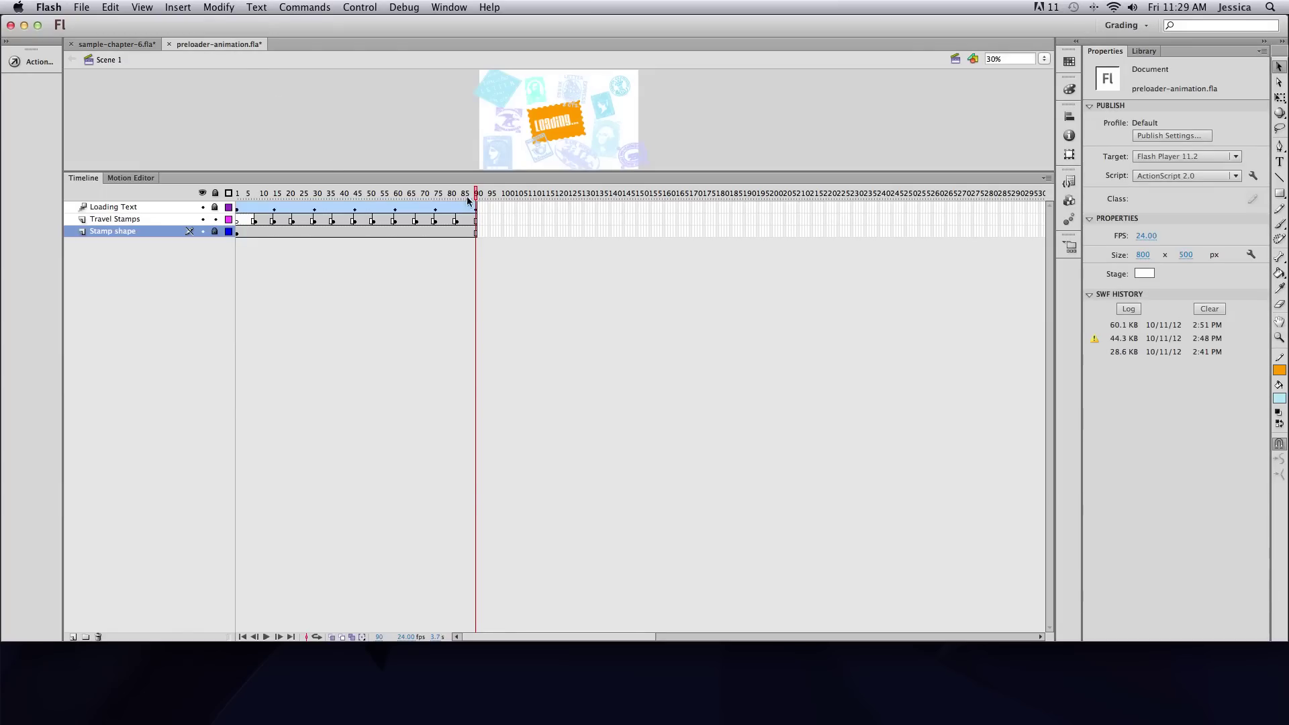
{"action": "left_click", "coordinate": [131, 43]}
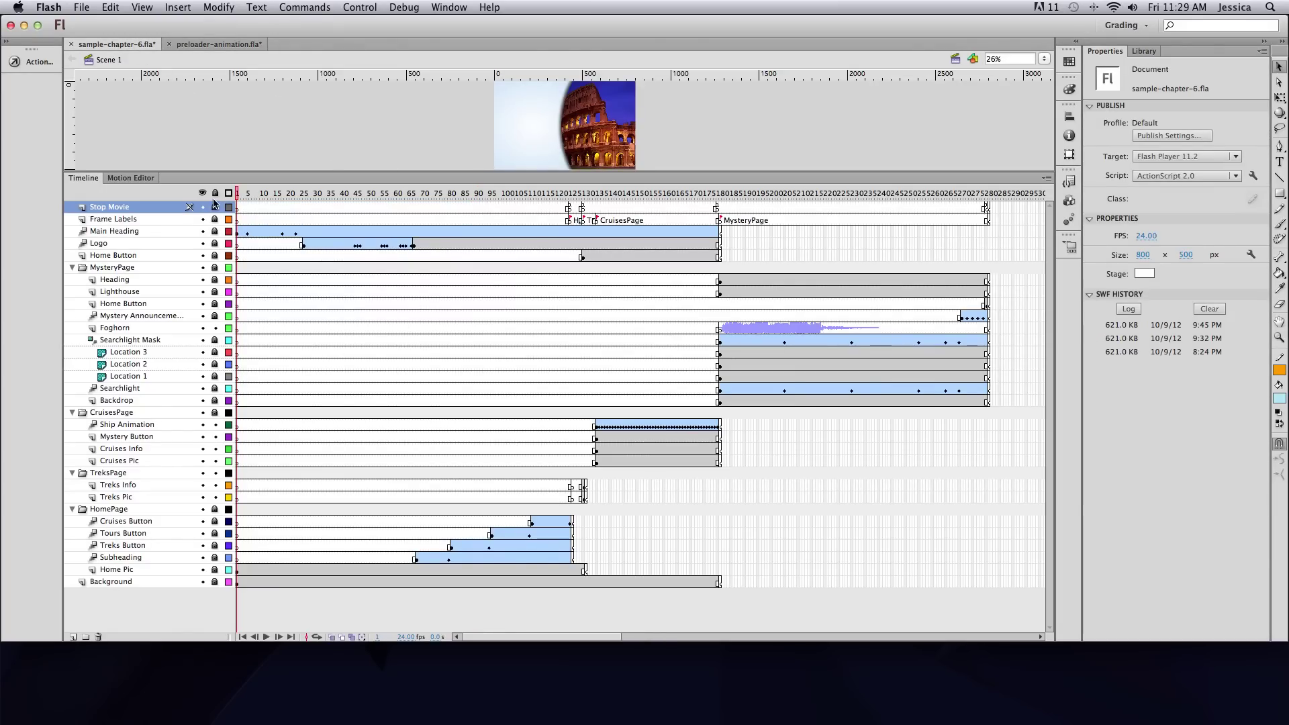
Select frames 1 through 281 on all layers and move them along the timeline so the content starts at frame 92.
{"action": "left_click", "coordinate": [238, 209]}
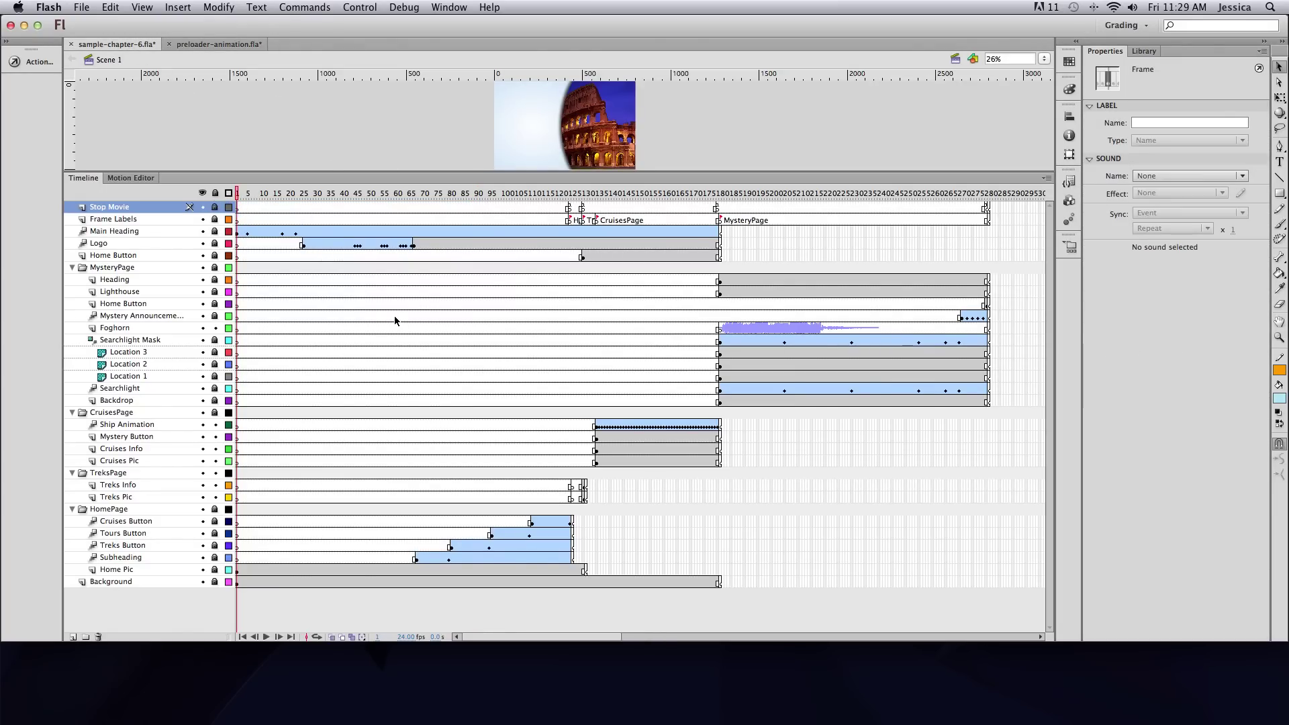
{"action": "left_click", "coordinate": [988, 582], "text": "shift"}
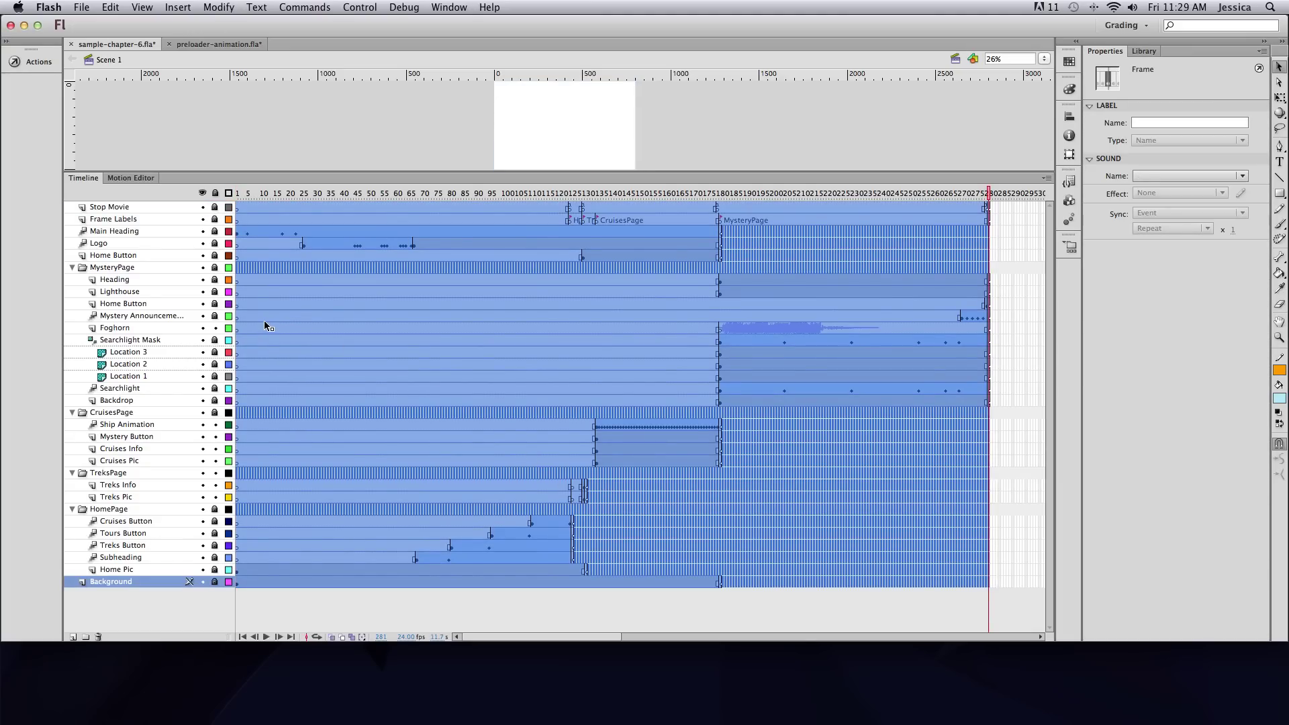
{"action": "left_click_drag", "start_coordinate": [265, 315], "coordinate": [506, 319]}
{"action": "left_click", "coordinate": [480, 196]}
{"action": "left_click", "coordinate": [482, 195]}
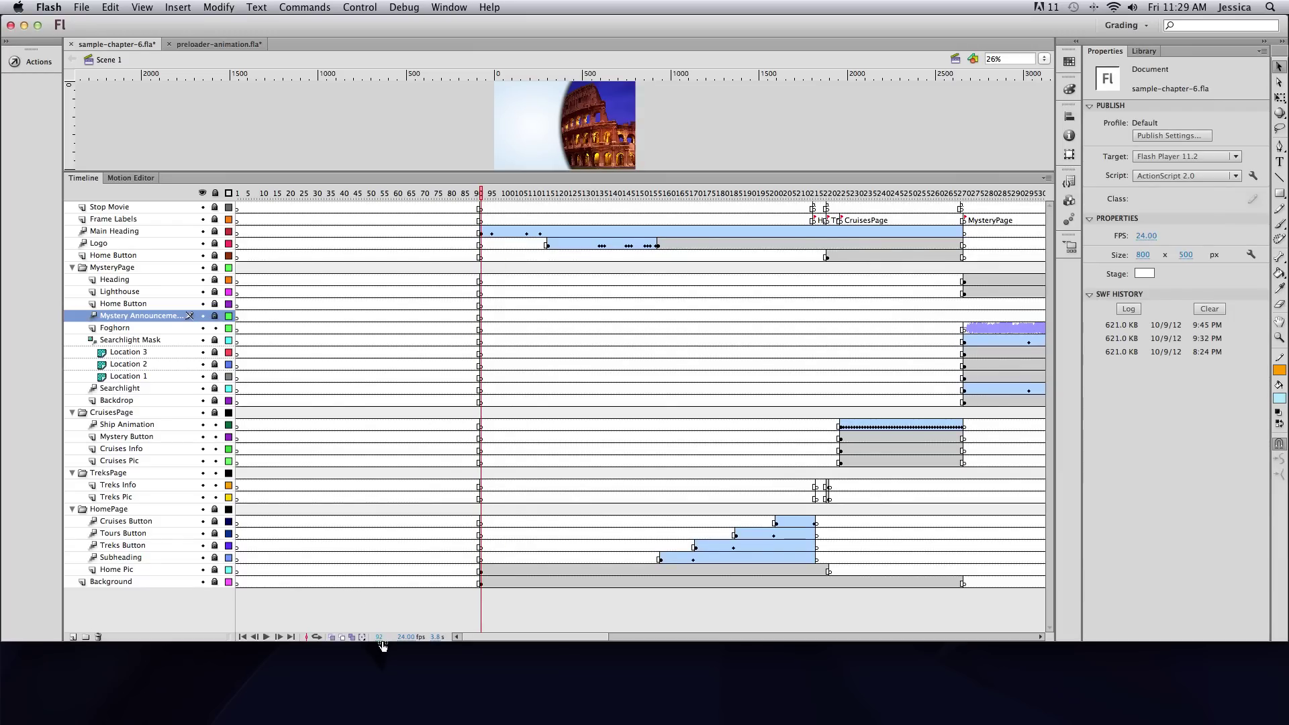
Scrub the shifted timeline from frame 222 to frame 365 to check the Cruises and Mystery pages.
{"action": "scroll", "coordinate": [546, 574], "scroll_direction": "right", "scroll_amount": 5}
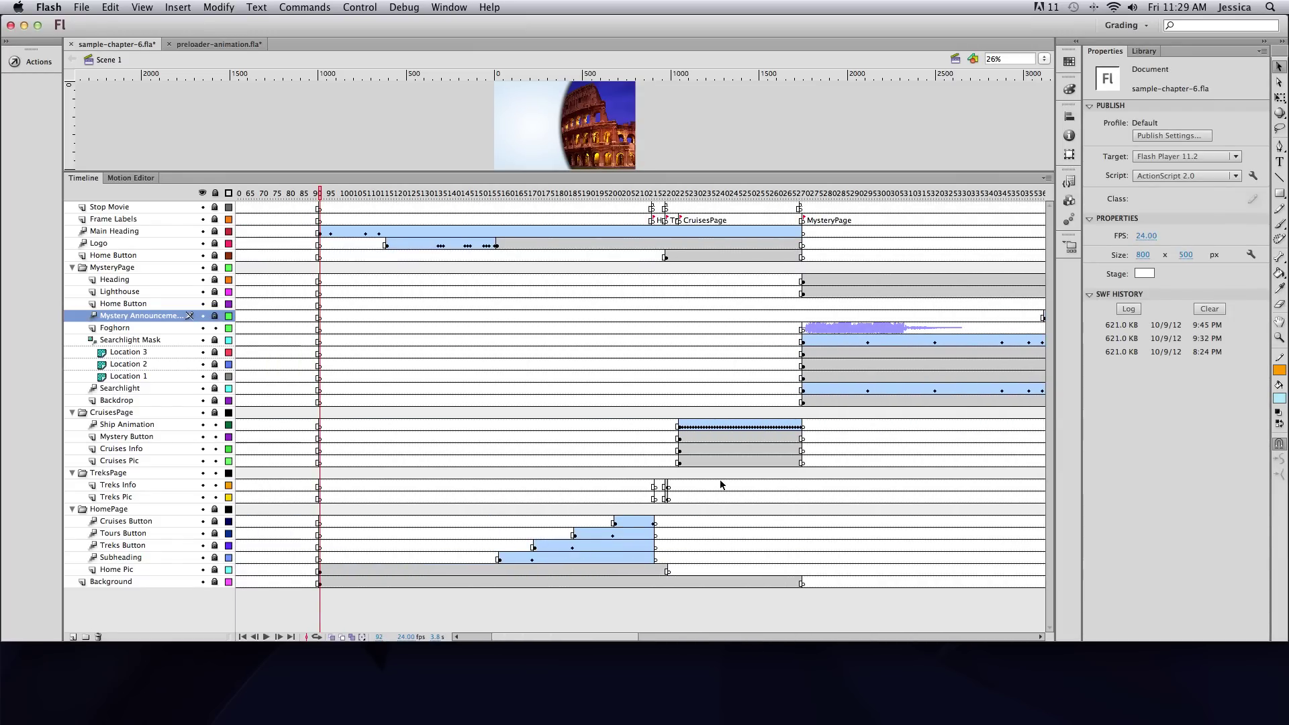
{"action": "left_click", "coordinate": [670, 488]}
{"action": "scroll", "coordinate": [679, 490], "scroll_direction": "right", "scroll_amount": 5}
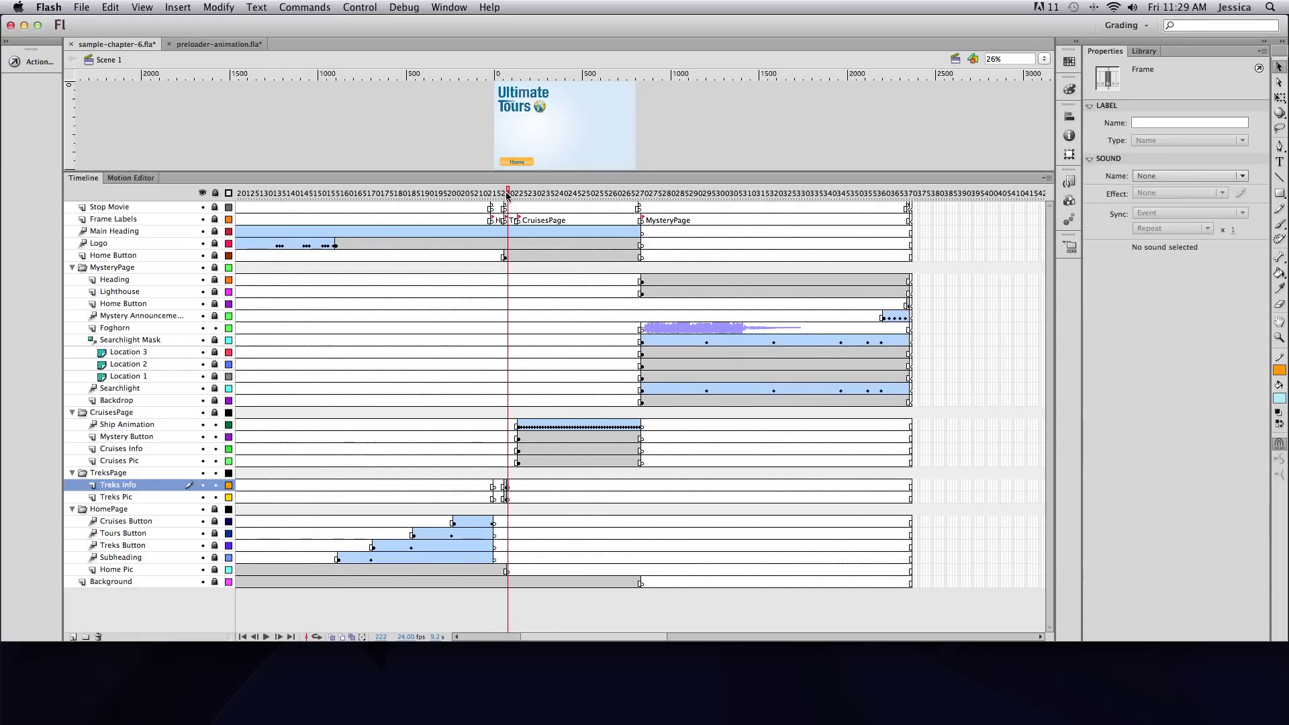
{"action": "left_click_drag", "start_coordinate": [508, 195], "coordinate": [893, 212]}
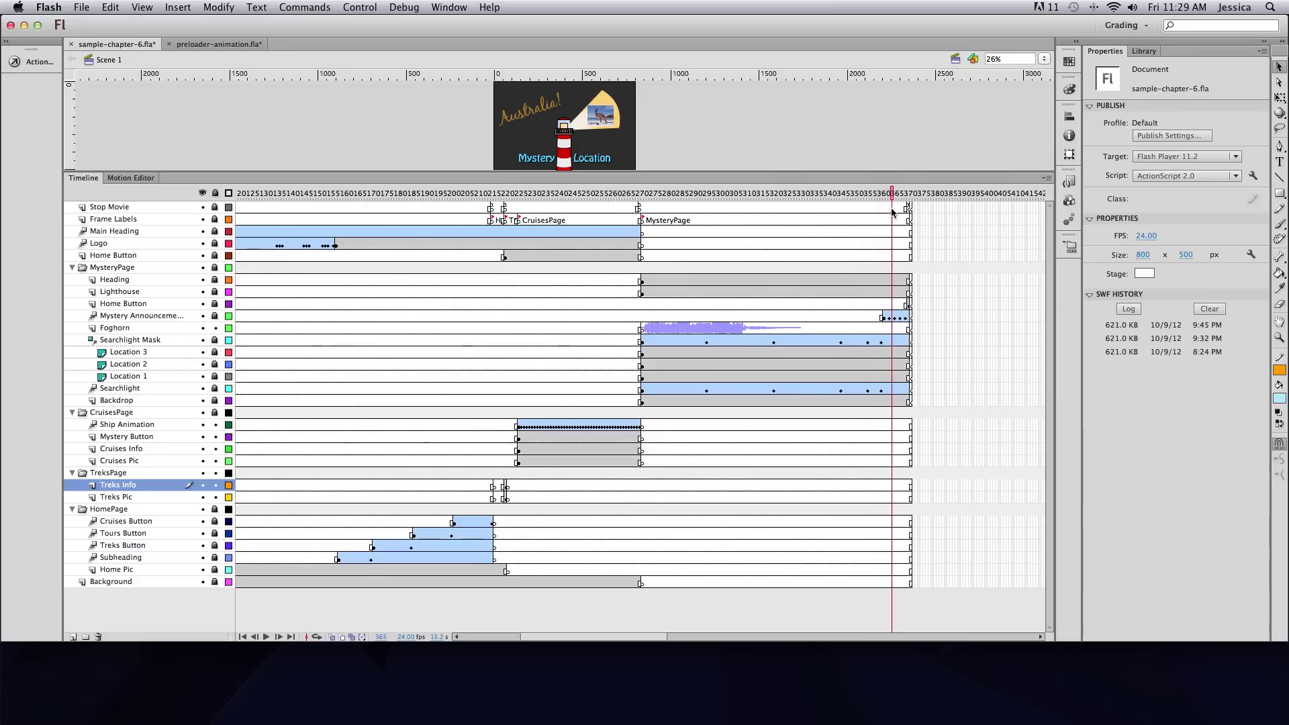
Remove frames 272 through 372 from the Ship Animation, Mystery Button, Cruises Info and Cruises Pic layers.
{"action": "left_click", "coordinate": [642, 431]}
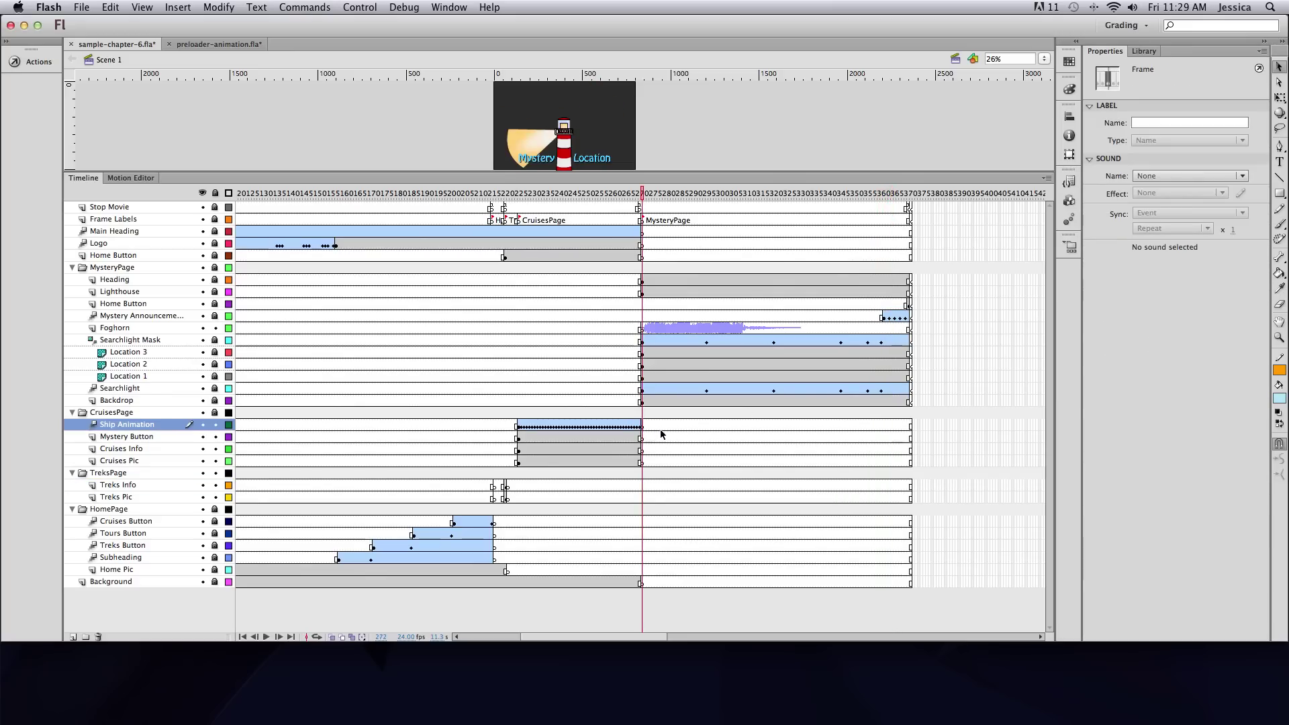
{"action": "left_click", "coordinate": [910, 462], "text": "shift"}
{"action": "right_click", "coordinate": [855, 459]}
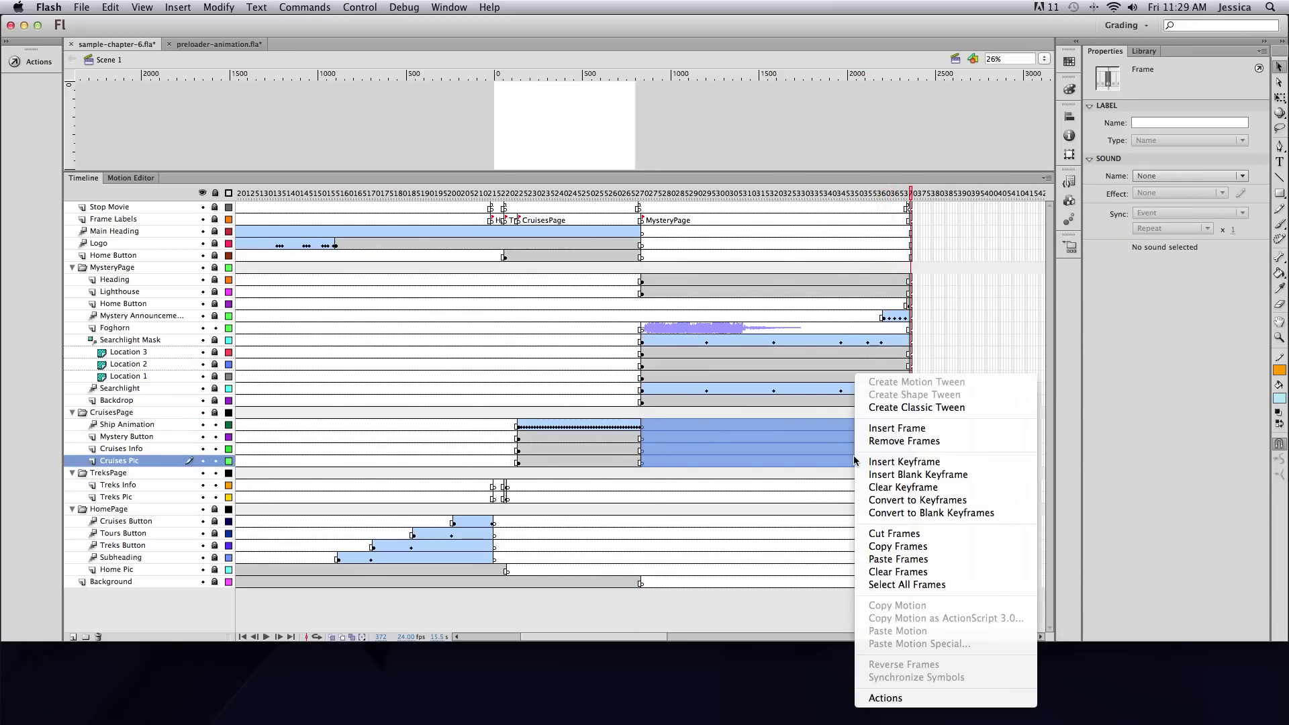
{"action": "left_click", "coordinate": [899, 441]}
Remove the extra frames after the treks content through frame 372 on the Treks Info and Treks Pic layers.
{"action": "left_click", "coordinate": [523, 497]}
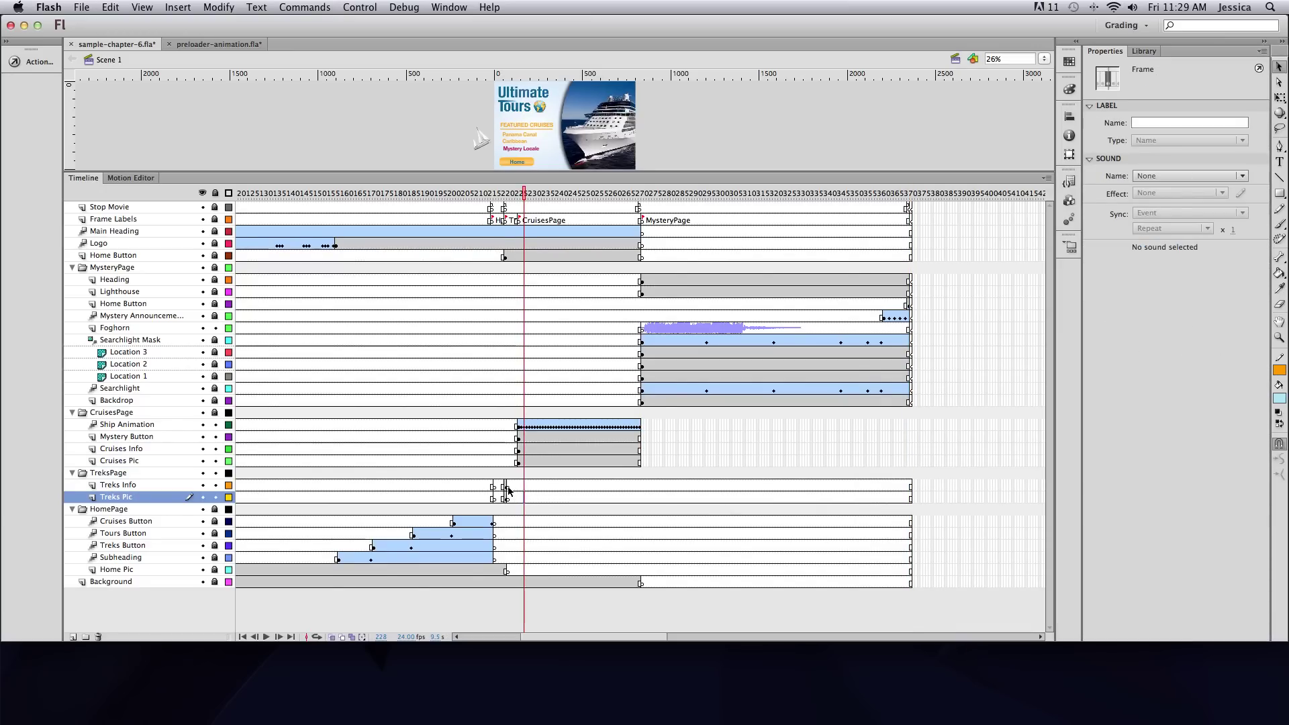
{"action": "left_click", "coordinate": [900, 500], "text": "shift"}
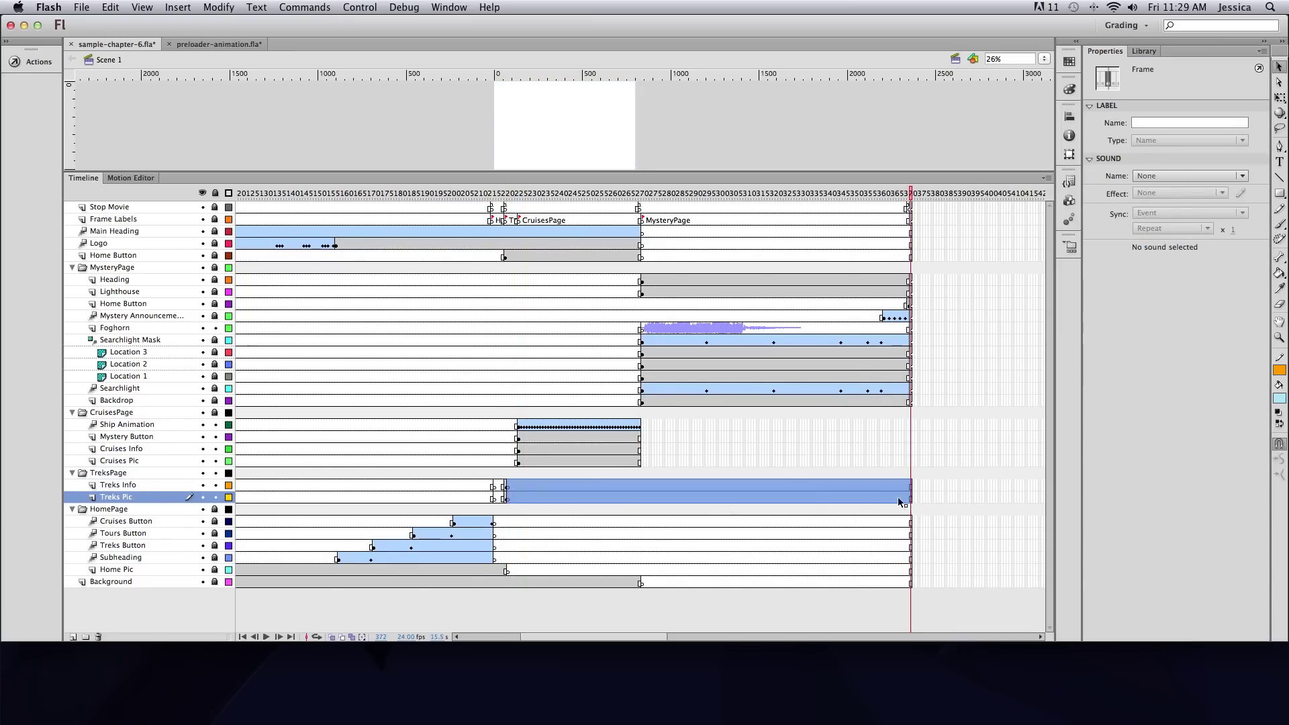
{"action": "right_click", "coordinate": [900, 501]}
{"action": "left_click", "coordinate": [867, 441]}
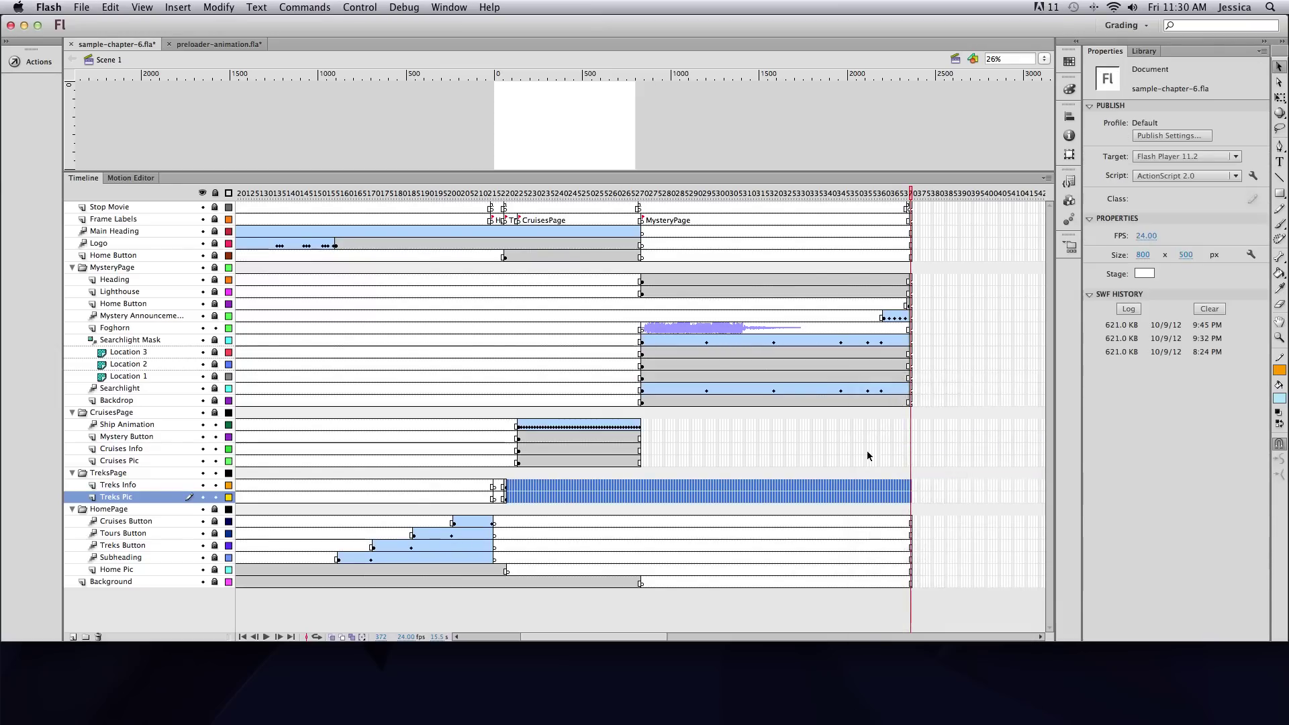
Switch to preloader-animation.fla, enlarge its stage area and scrub the loading animation from frame 1 to frame 61.
{"action": "scroll", "coordinate": [738, 376], "scroll_direction": "left", "scroll_amount": 10}
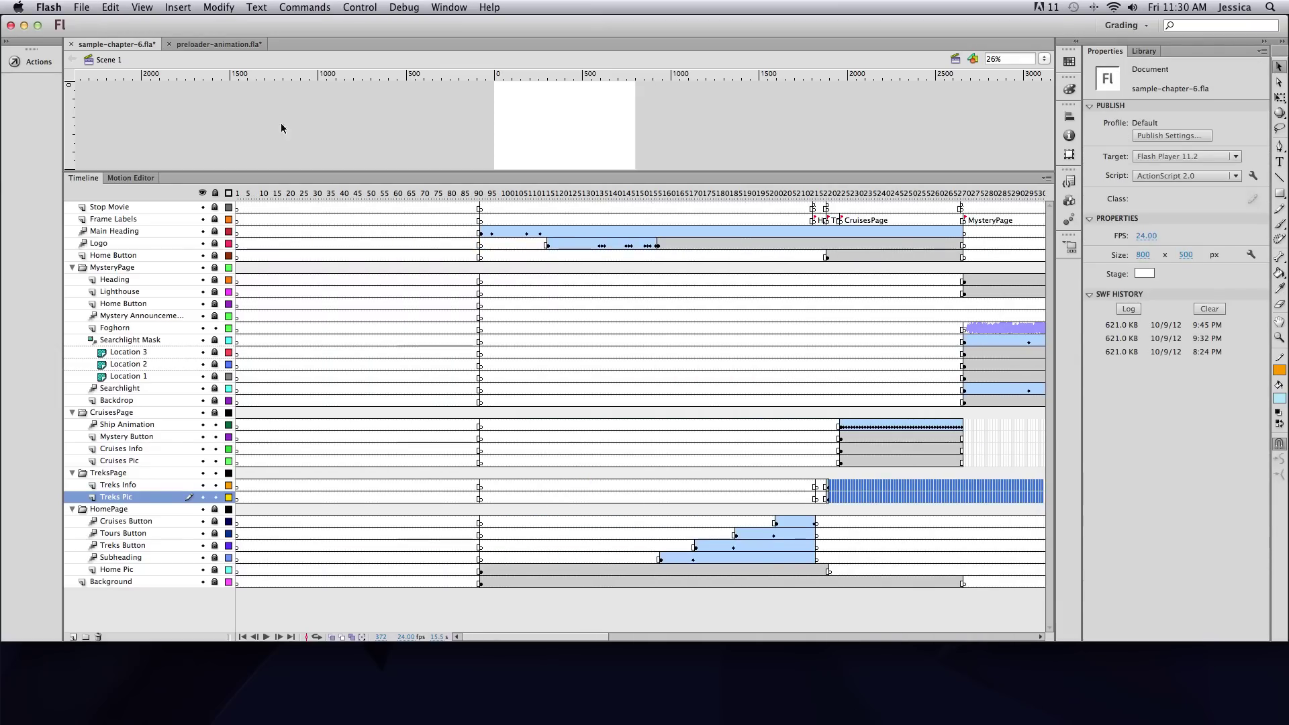
{"action": "left_click", "coordinate": [228, 44]}
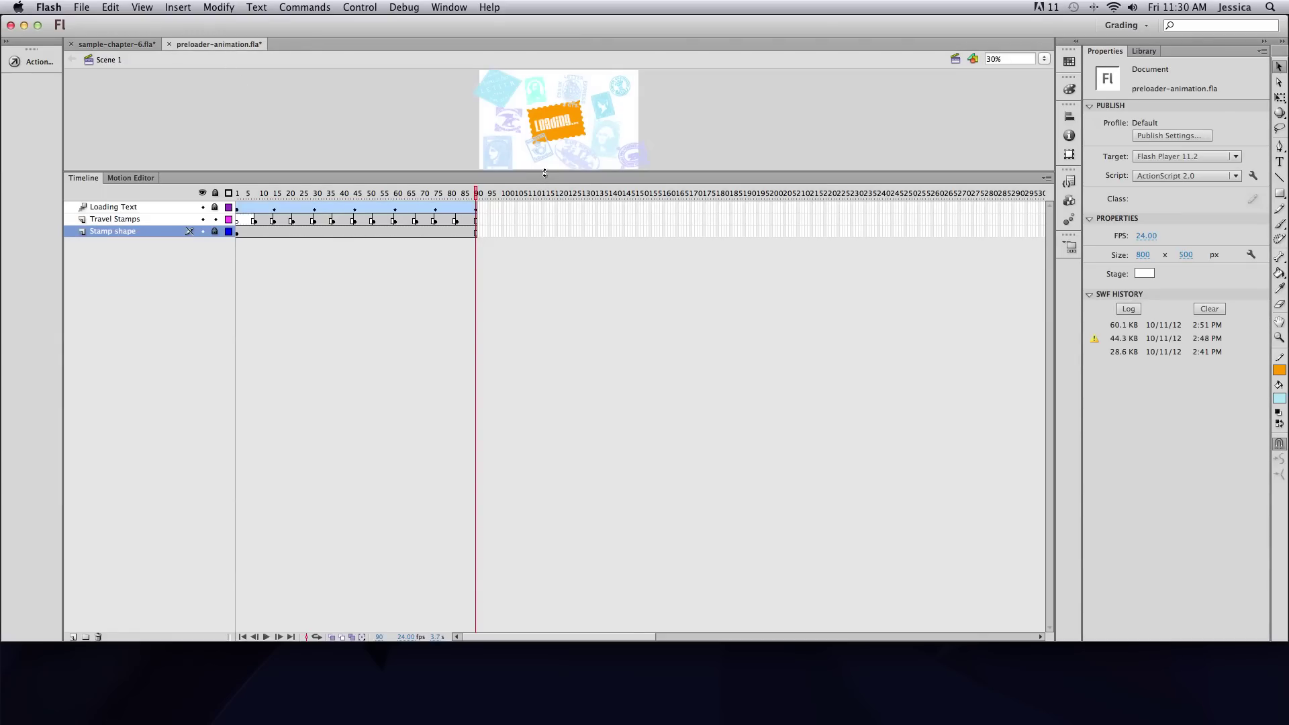
{"action": "left_click_drag", "start_coordinate": [544, 173], "coordinate": [510, 355]}
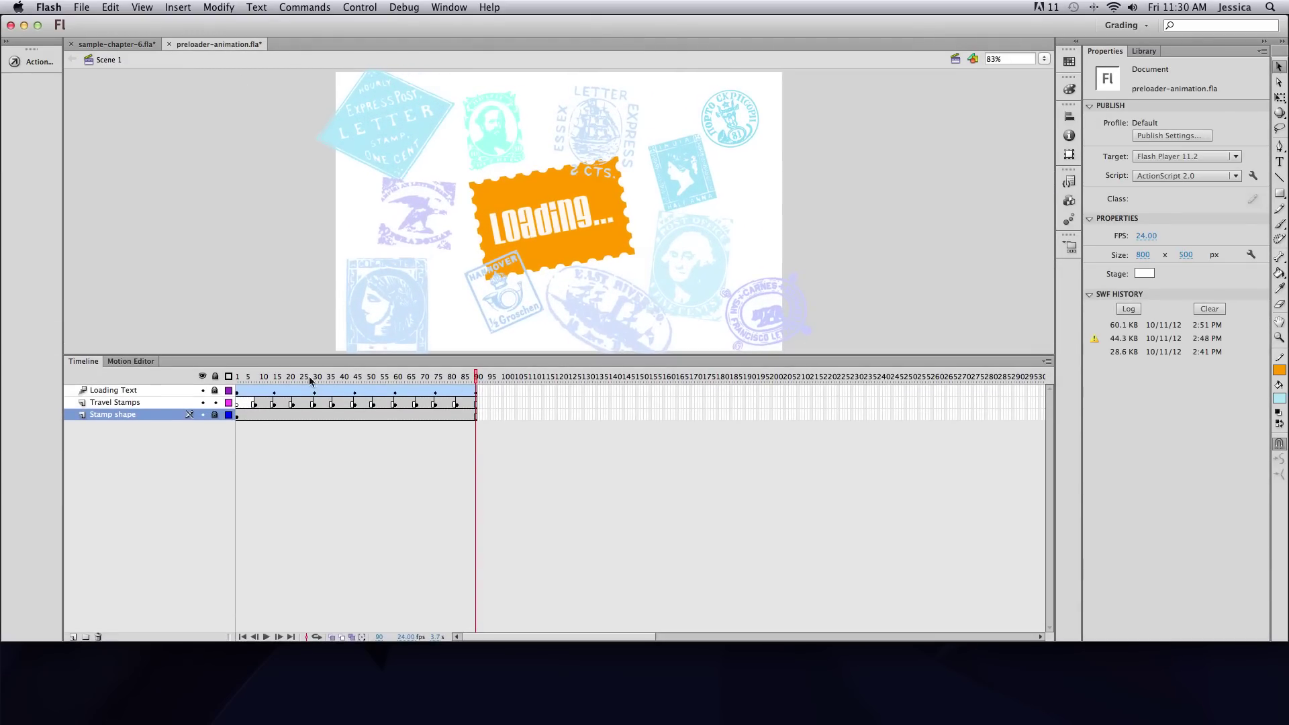
{"action": "left_click", "coordinate": [240, 381]}
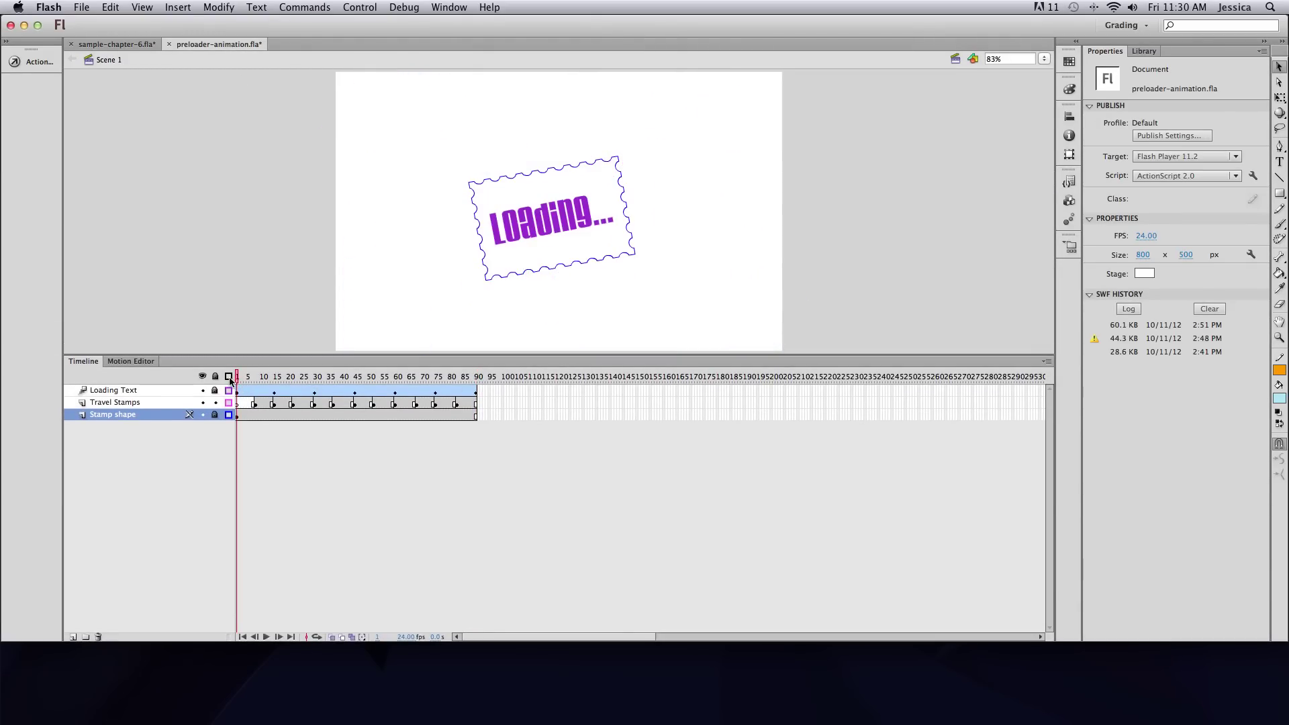
{"action": "left_click", "coordinate": [228, 377]}
{"action": "left_click_drag", "start_coordinate": [237, 380], "coordinate": [395, 381]}
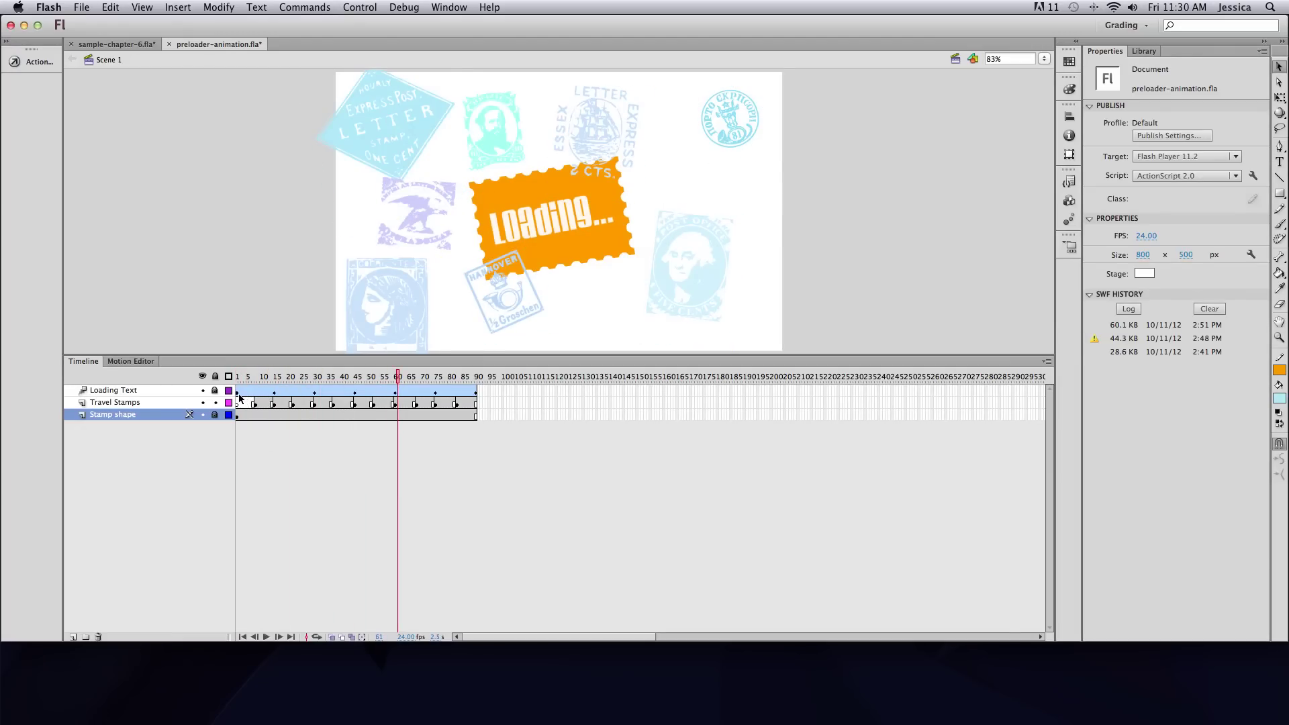
{"action": "left_click_drag", "start_coordinate": [398, 380], "coordinate": [239, 379]}
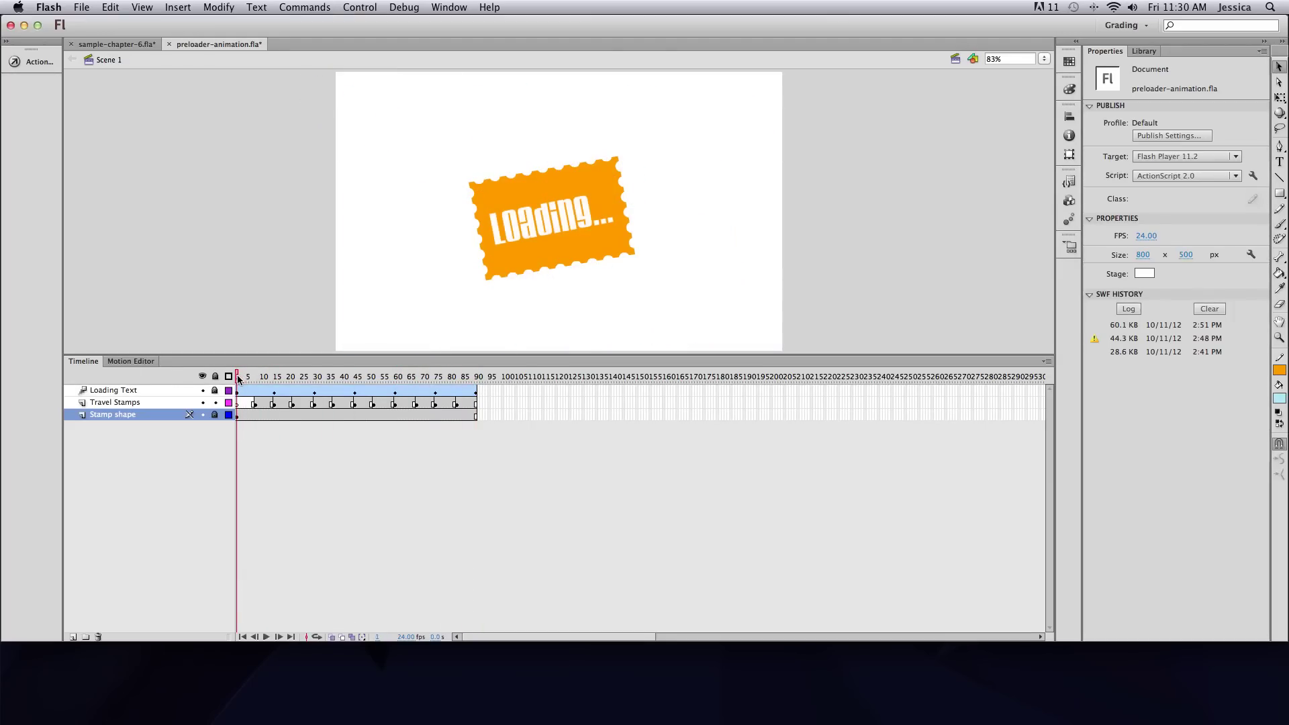
{"action": "left_click", "coordinate": [239, 392]}
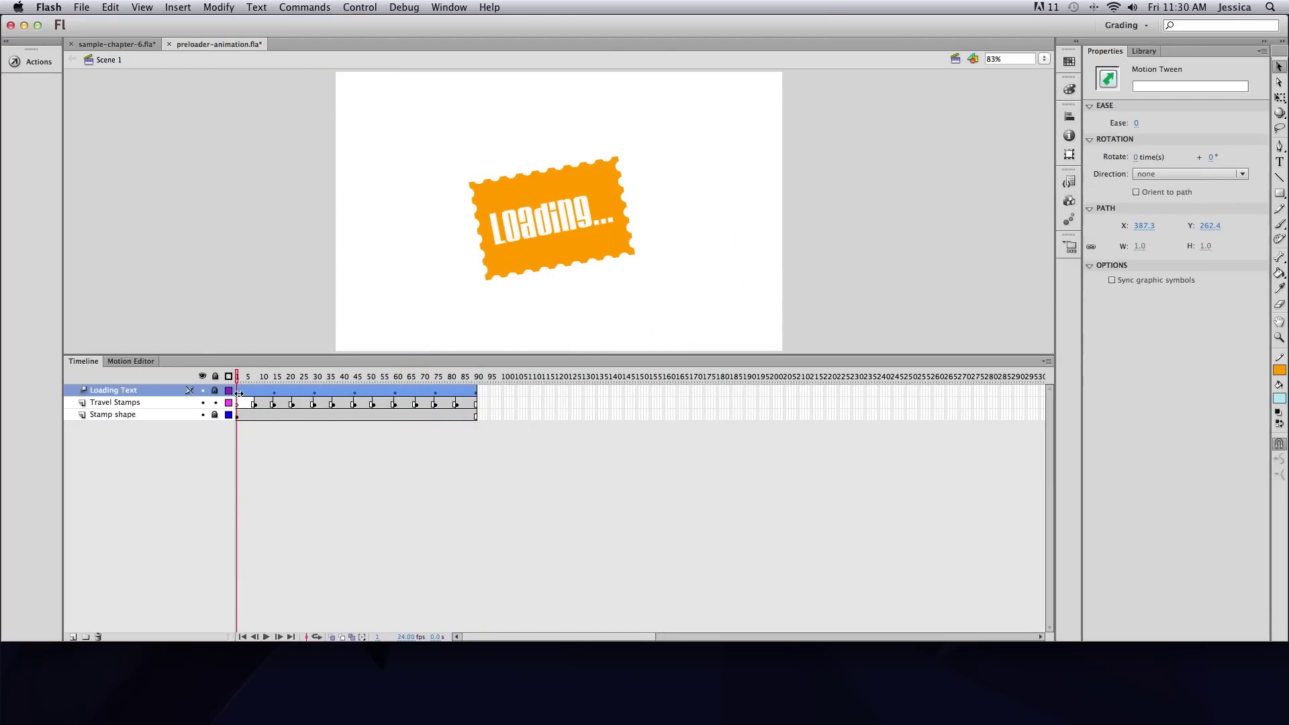
{"action": "right_click", "coordinate": [347, 415]}
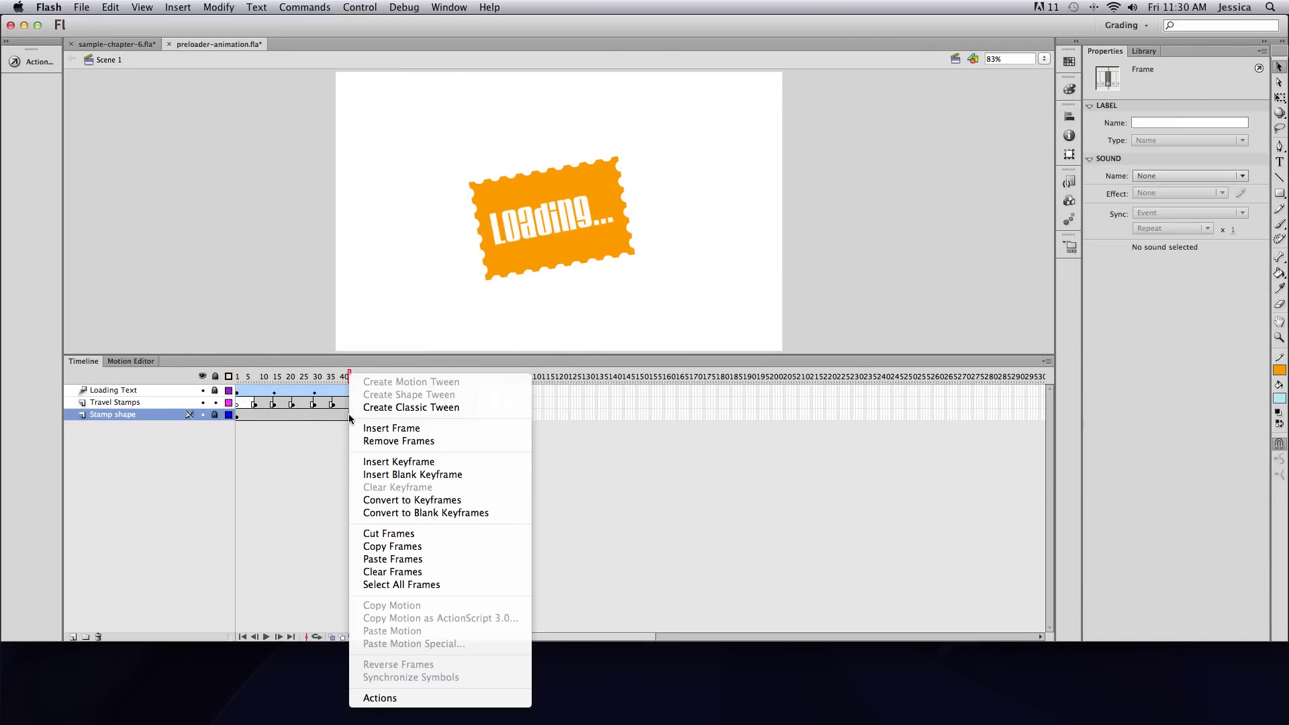
{"action": "left_click", "coordinate": [401, 585]}
Insert blank keyframes at frame 91, directly after the loading animation, on the Loading Text, Travel Stamps and Stamp shape layers.
{"action": "left_click", "coordinate": [474, 416]}
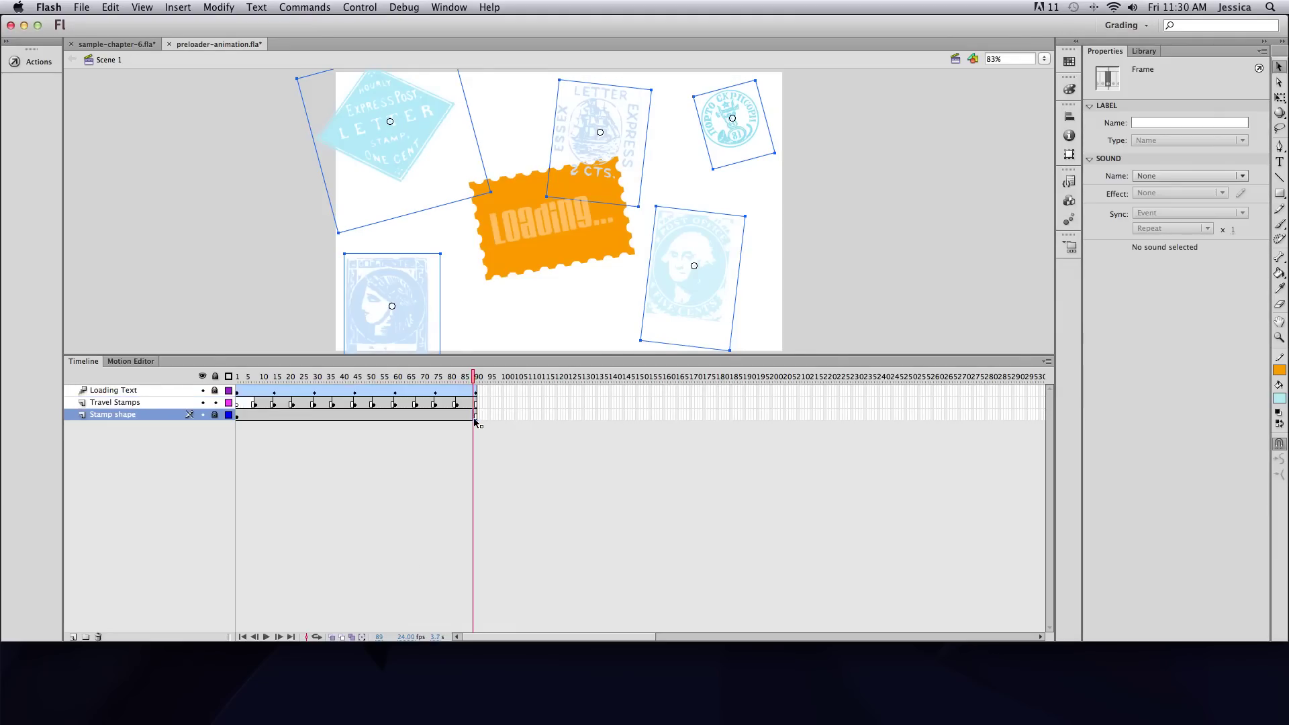
{"action": "left_click", "coordinate": [478, 415]}
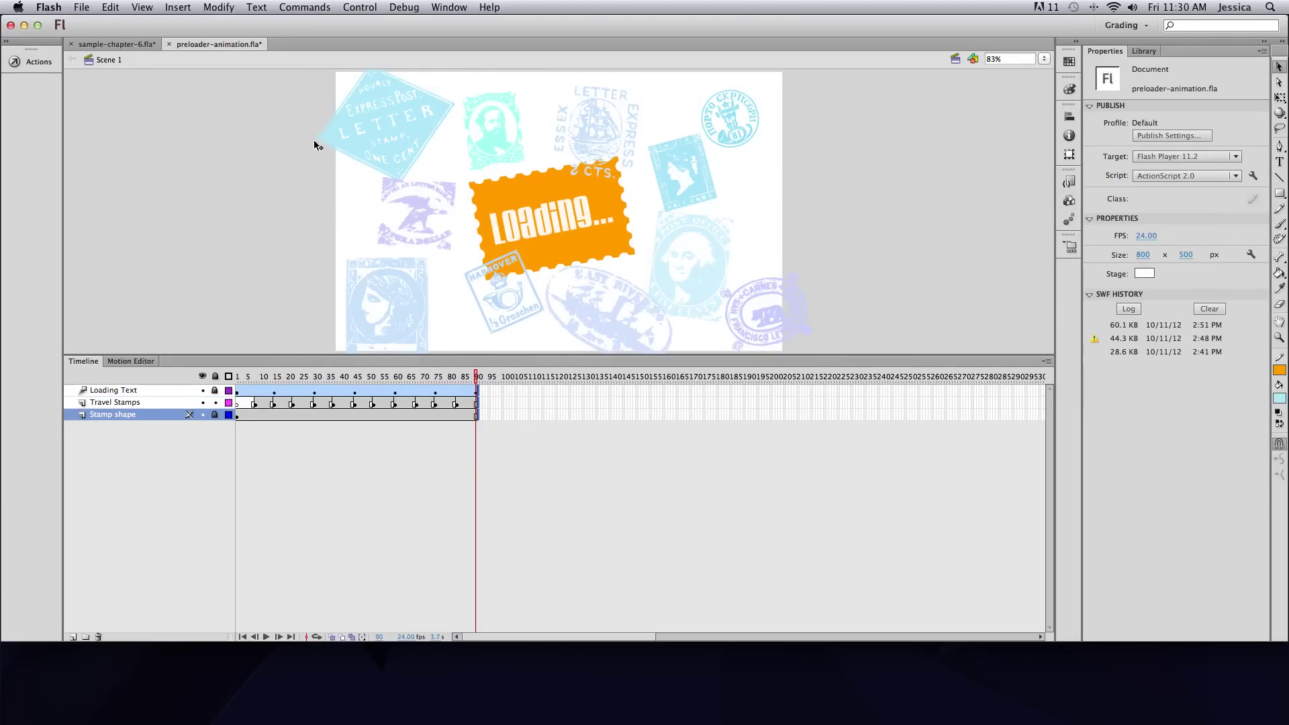
{"action": "left_click", "coordinate": [181, 9]}
{"action": "mouse_move", "coordinate": [267, 91]}
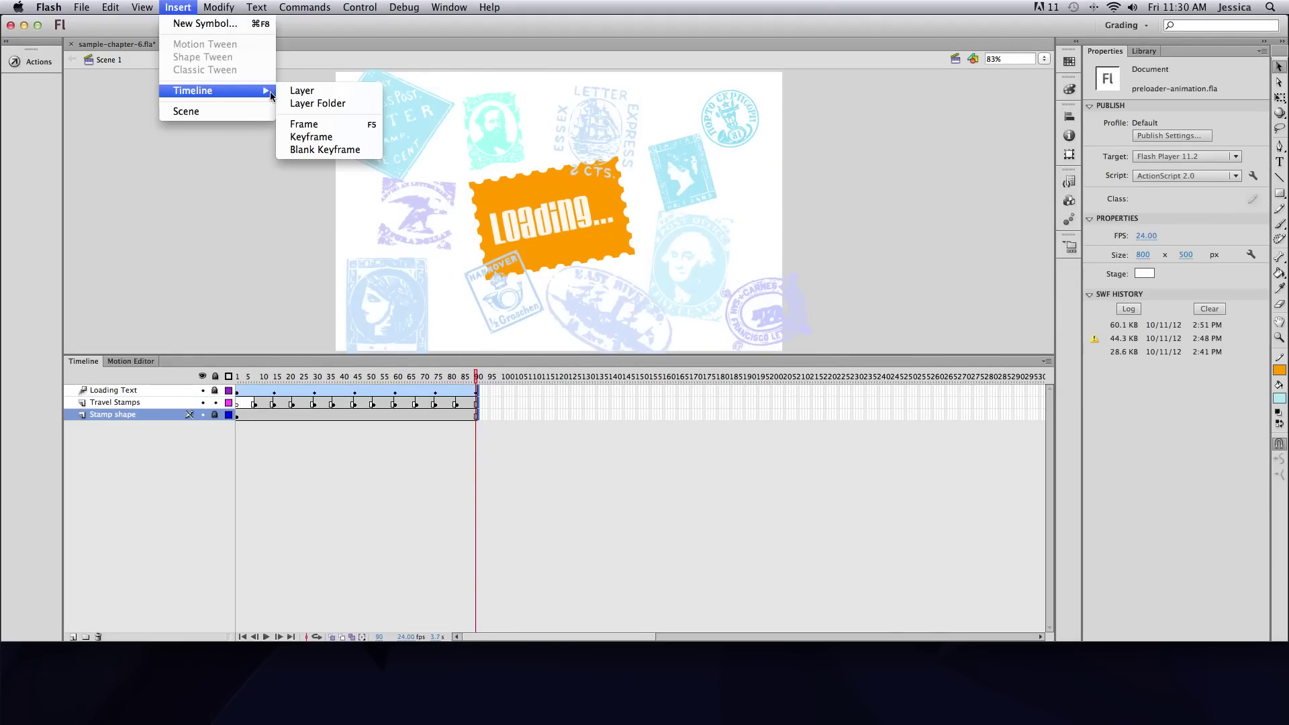
{"action": "left_click", "coordinate": [313, 150]}
Select all frames on the three layers of the loading animation and copy them.
{"action": "right_click", "coordinate": [340, 411]}
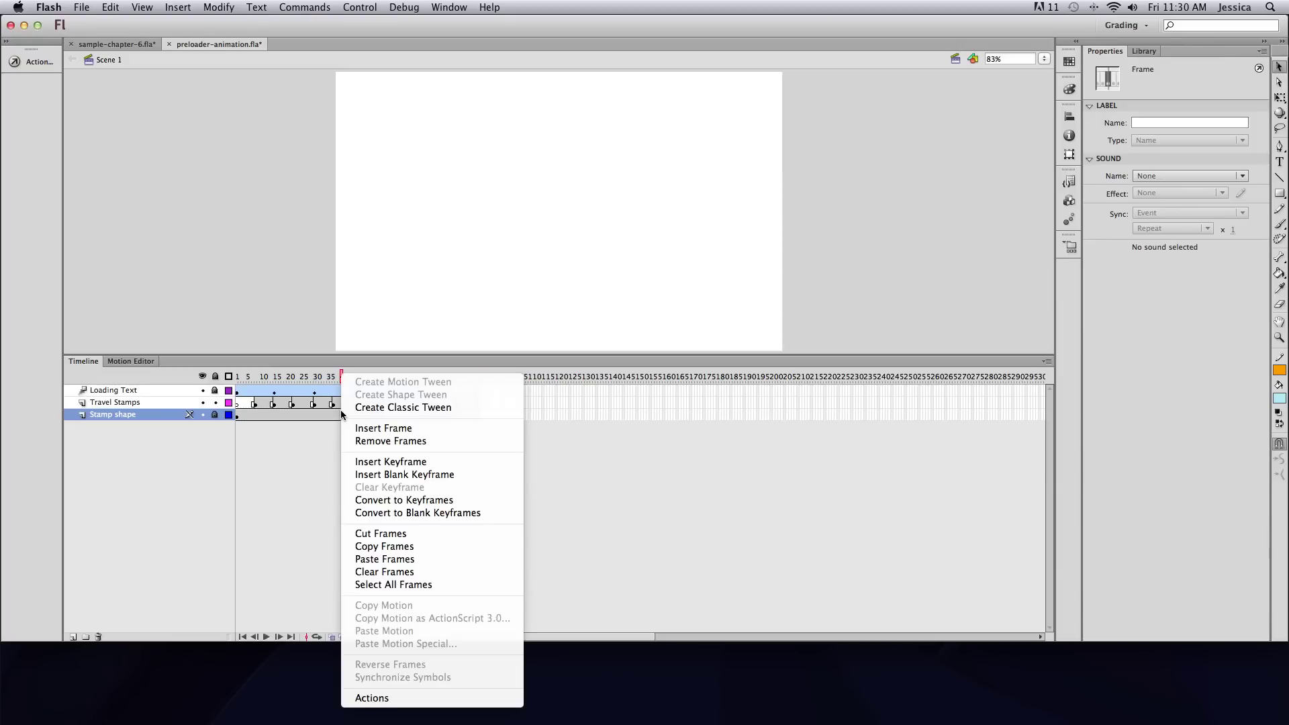
{"action": "left_click", "coordinate": [403, 584]}
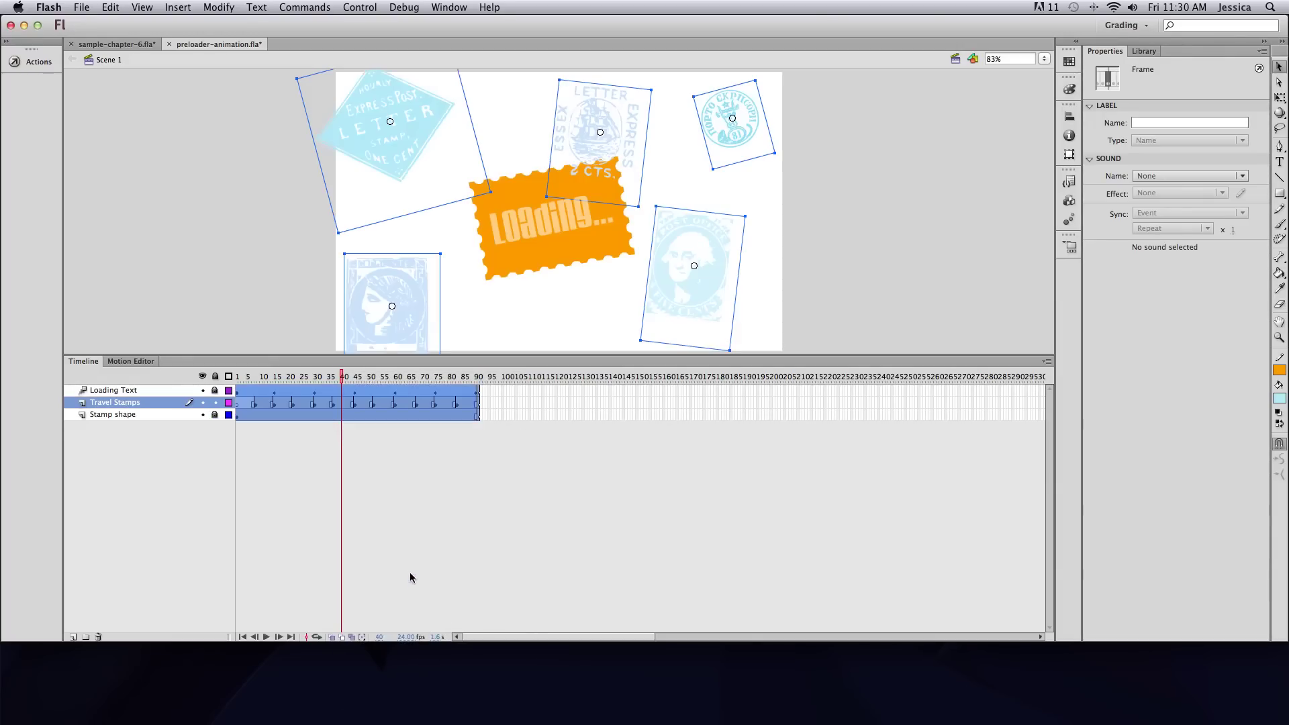
{"action": "right_click", "coordinate": [369, 414]}
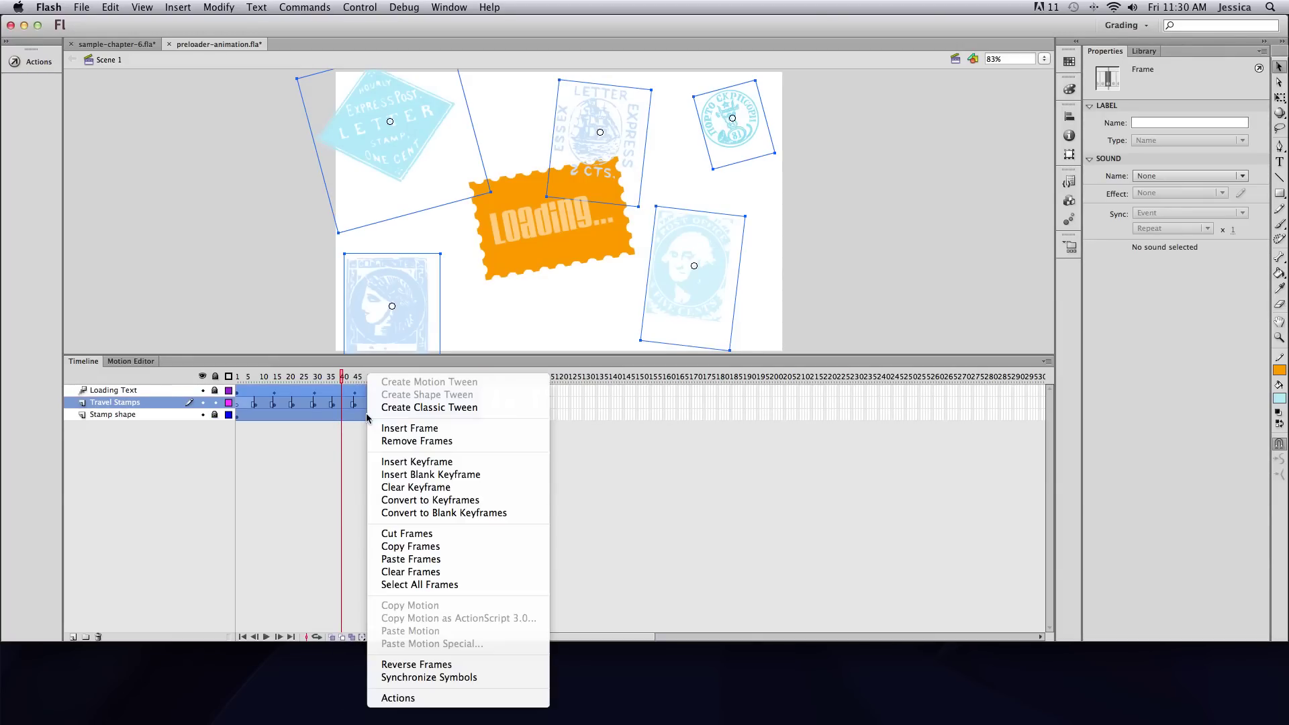
{"action": "left_click", "coordinate": [410, 546]}
Switch to sample-chapter-6.fla, add a new layer above Stop Movie and paste the copied preloader frames at frame 1.
{"action": "left_click", "coordinate": [115, 46]}
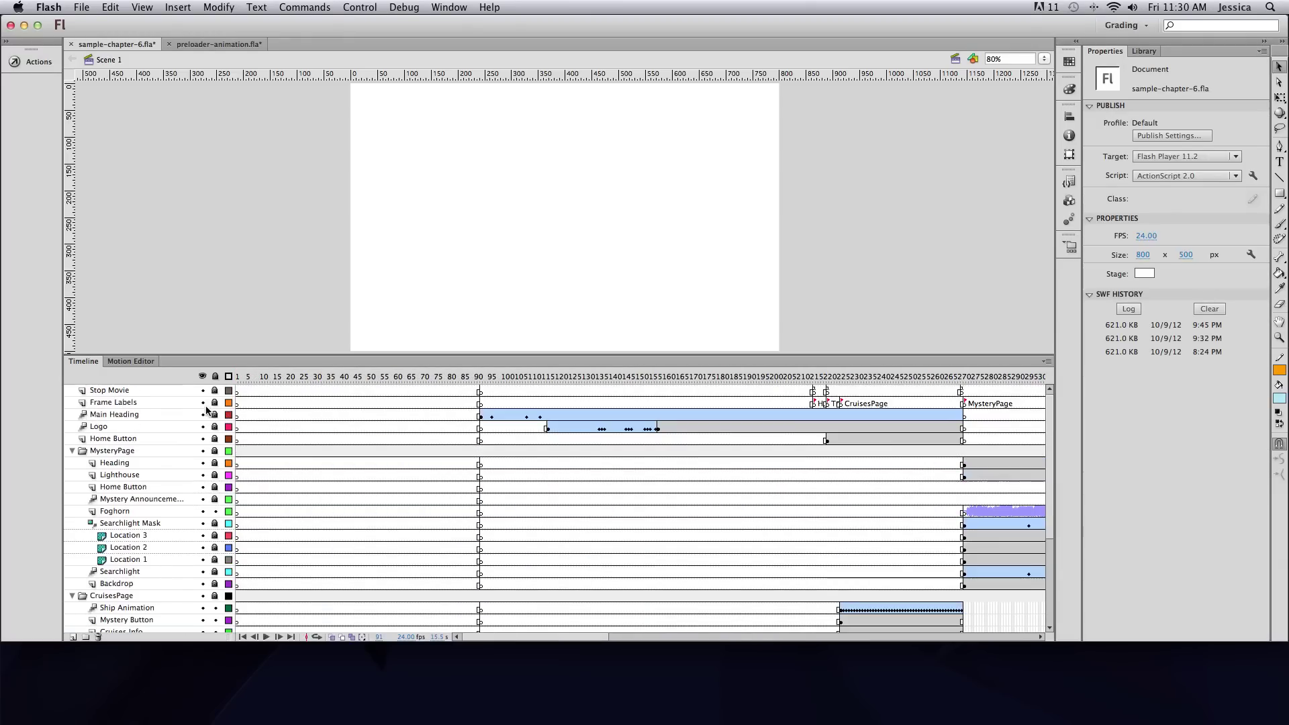
{"action": "left_click", "coordinate": [164, 393]}
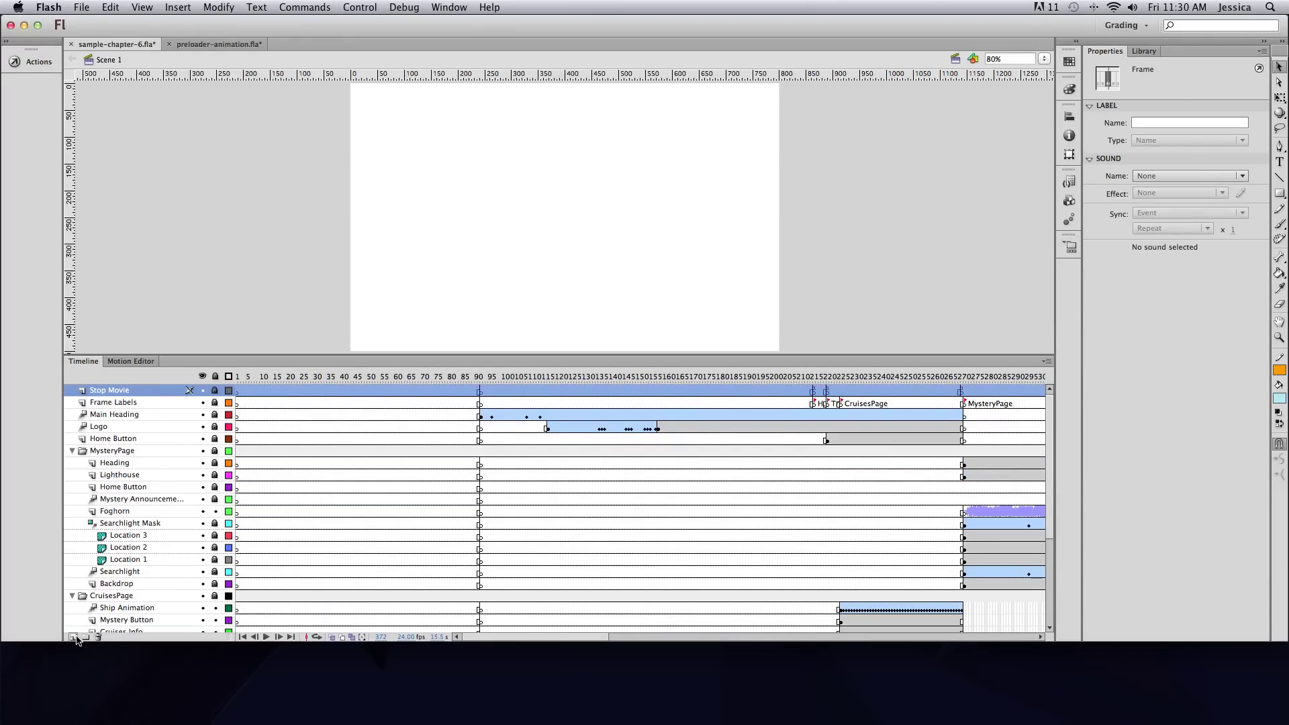
{"action": "left_click", "coordinate": [74, 636]}
{"action": "left_click", "coordinate": [239, 395]}
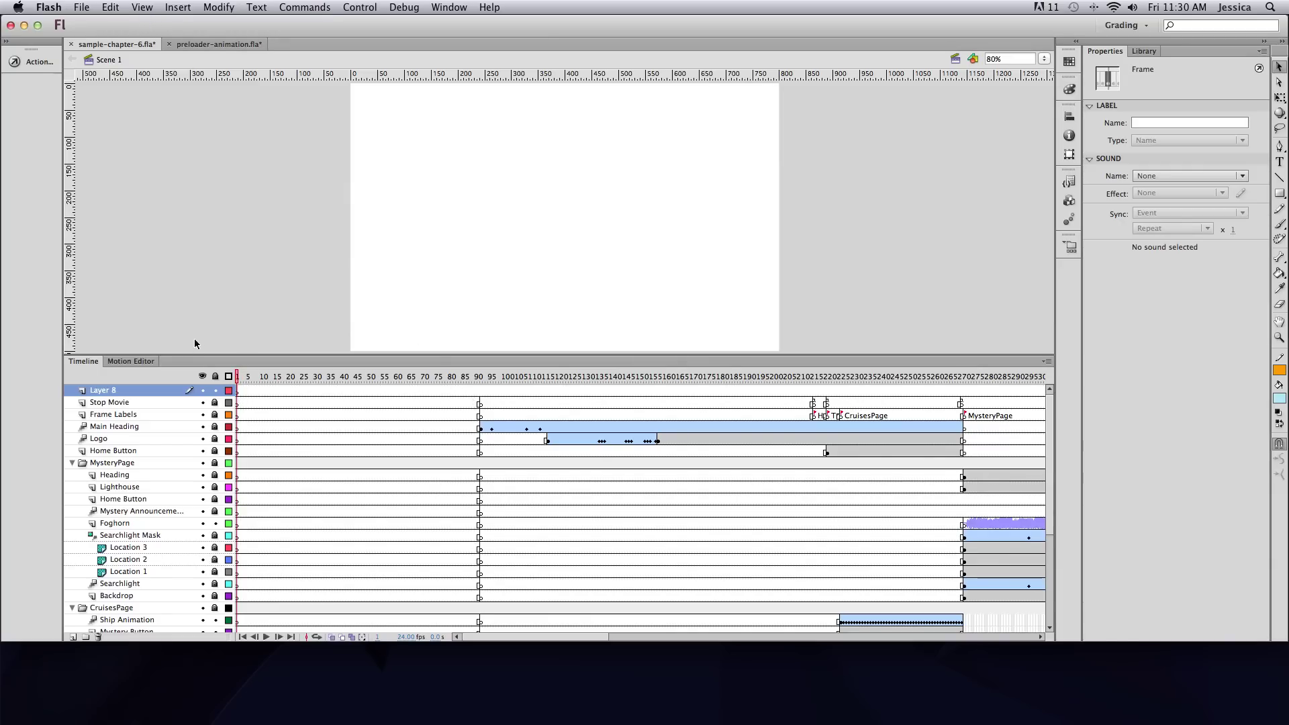
{"action": "right_click", "coordinate": [241, 395]}
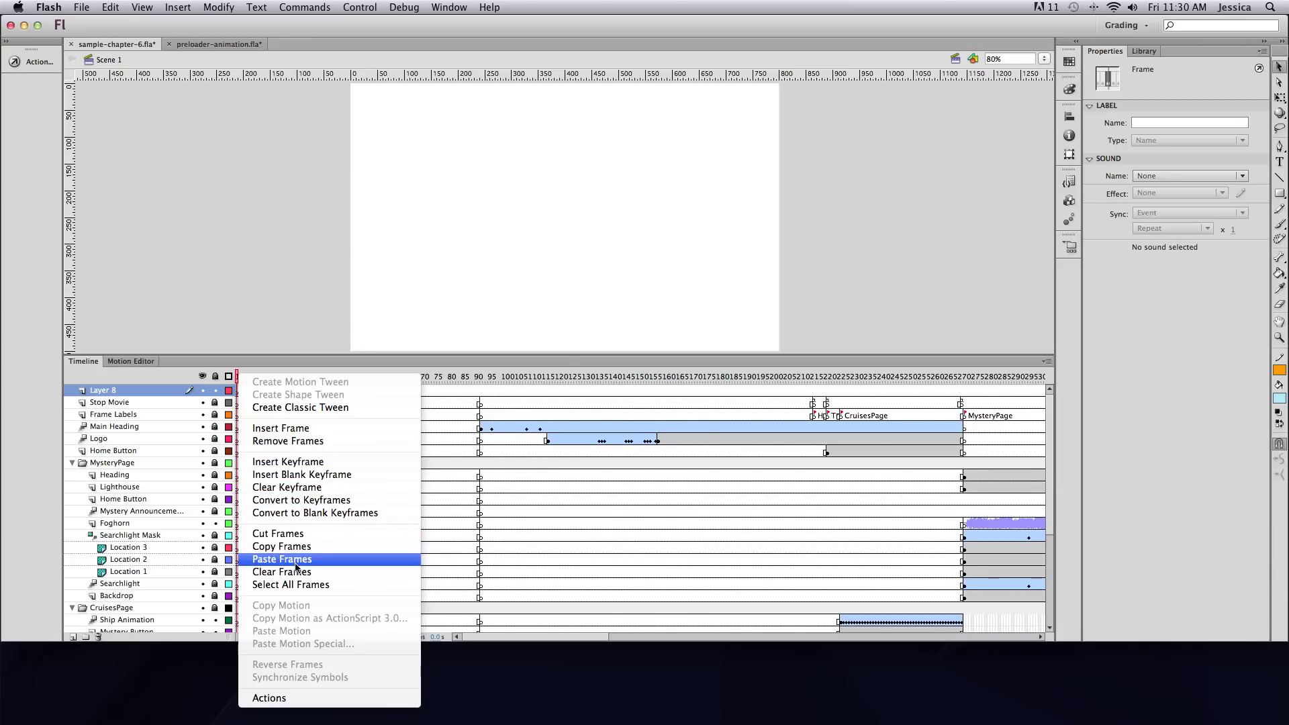
{"action": "left_click", "coordinate": [282, 559]}
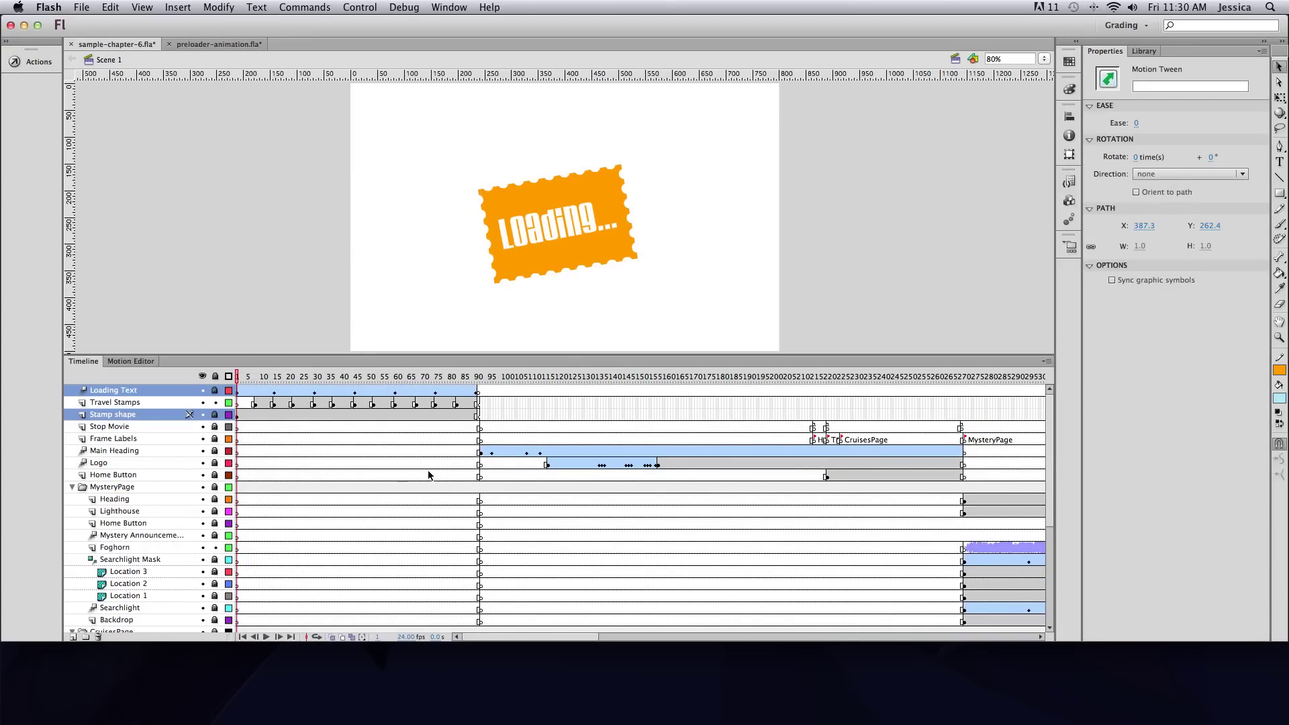
Remove the surplus blank frames from frame 92 to the end of the Loading Text layer.
{"action": "left_click", "coordinate": [481, 392]}
{"action": "scroll", "coordinate": [503, 396], "scroll_direction": "right", "scroll_amount": 10}
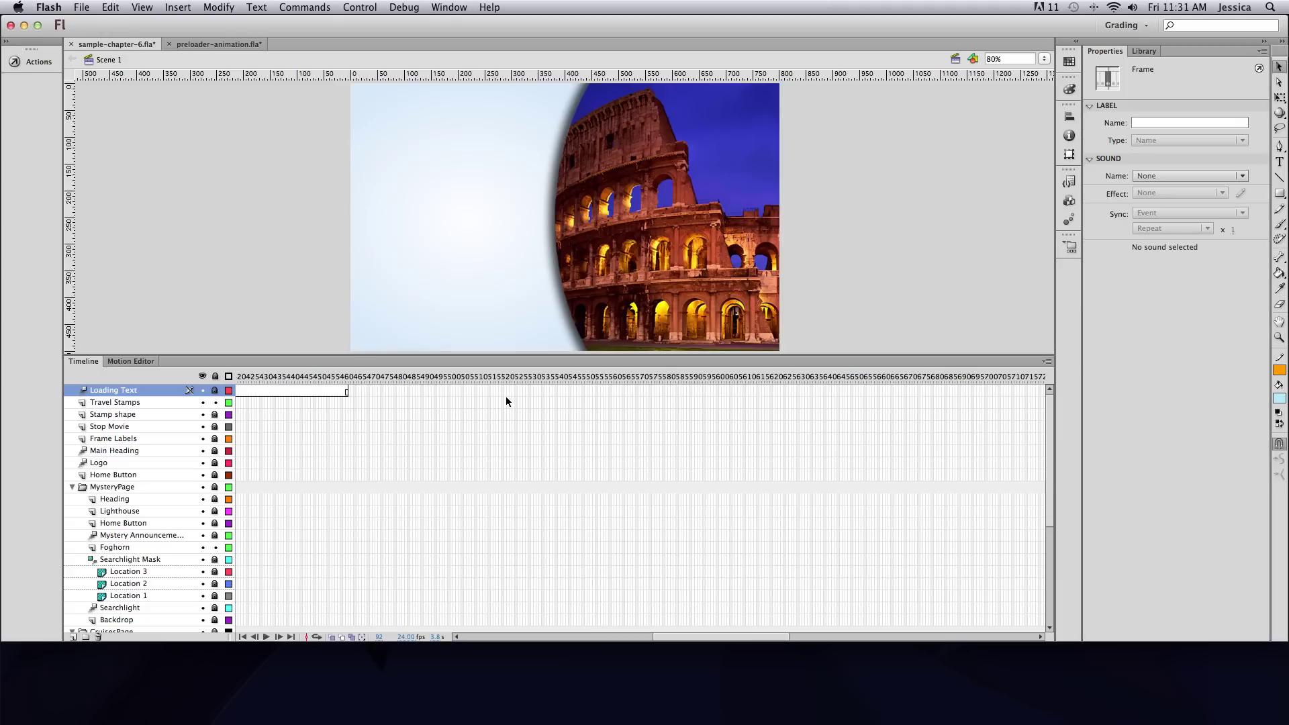
{"action": "left_click", "coordinate": [345, 391], "text": "shift"}
{"action": "right_click", "coordinate": [345, 392]}
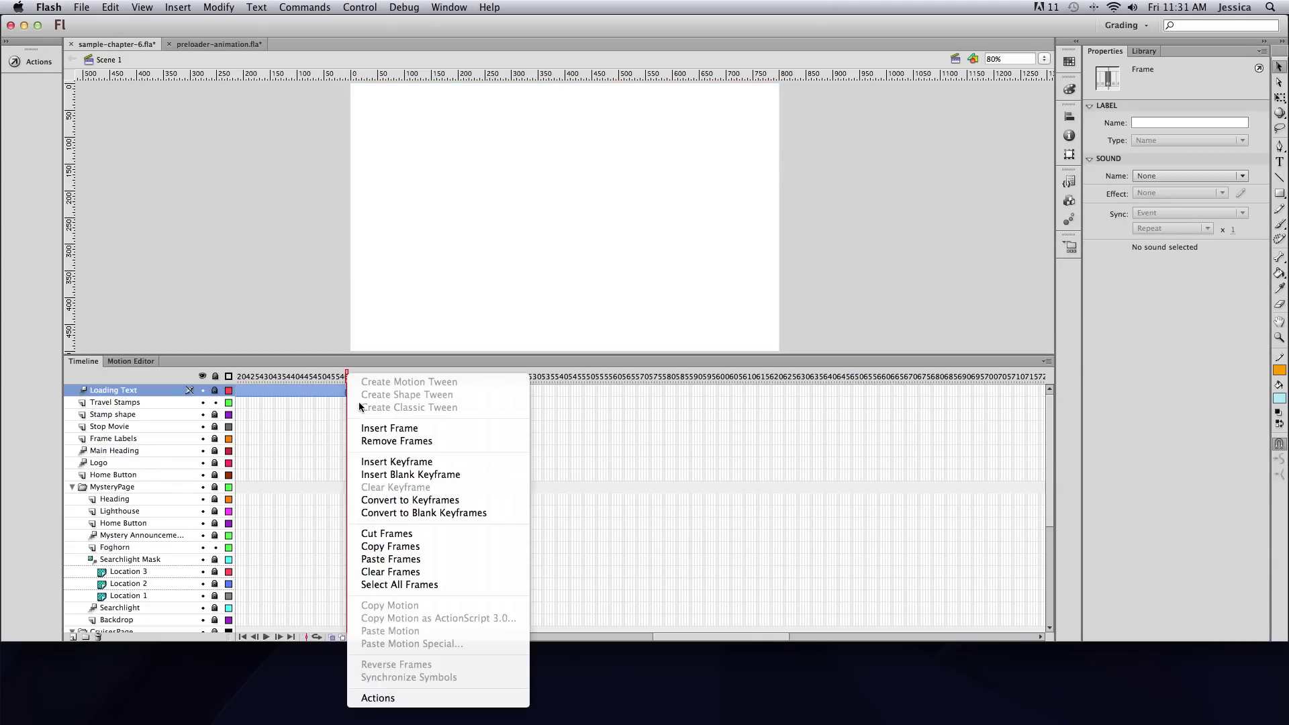
{"action": "left_click", "coordinate": [385, 441]}
{"action": "scroll", "coordinate": [814, 460], "scroll_direction": "down", "scroll_amount": 5}
{"action": "scroll", "coordinate": [814, 460], "scroll_direction": "right", "scroll_amount": 10}
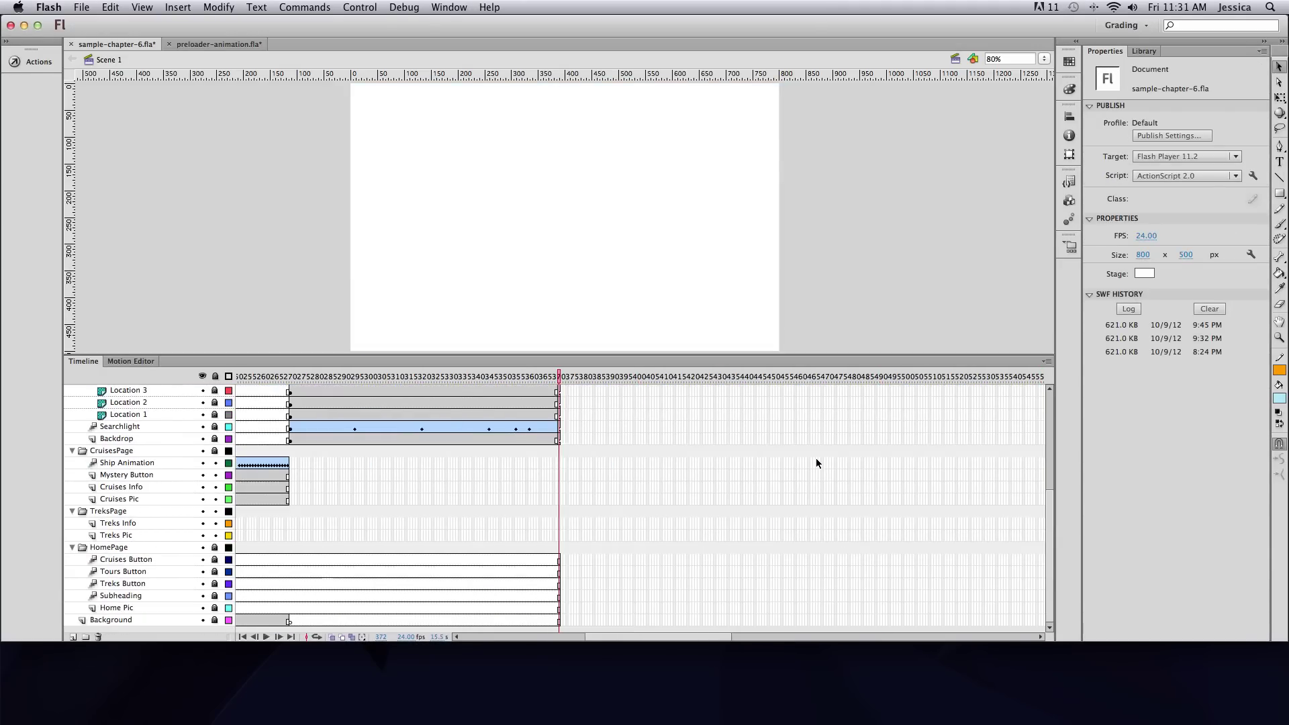
{"action": "scroll", "coordinate": [815, 463], "scroll_direction": "left", "scroll_amount": 3}
{"action": "scroll", "coordinate": [814, 461], "scroll_direction": "up", "scroll_amount": 5}
{"action": "scroll", "coordinate": [814, 460], "scroll_direction": "left", "scroll_amount": 7}
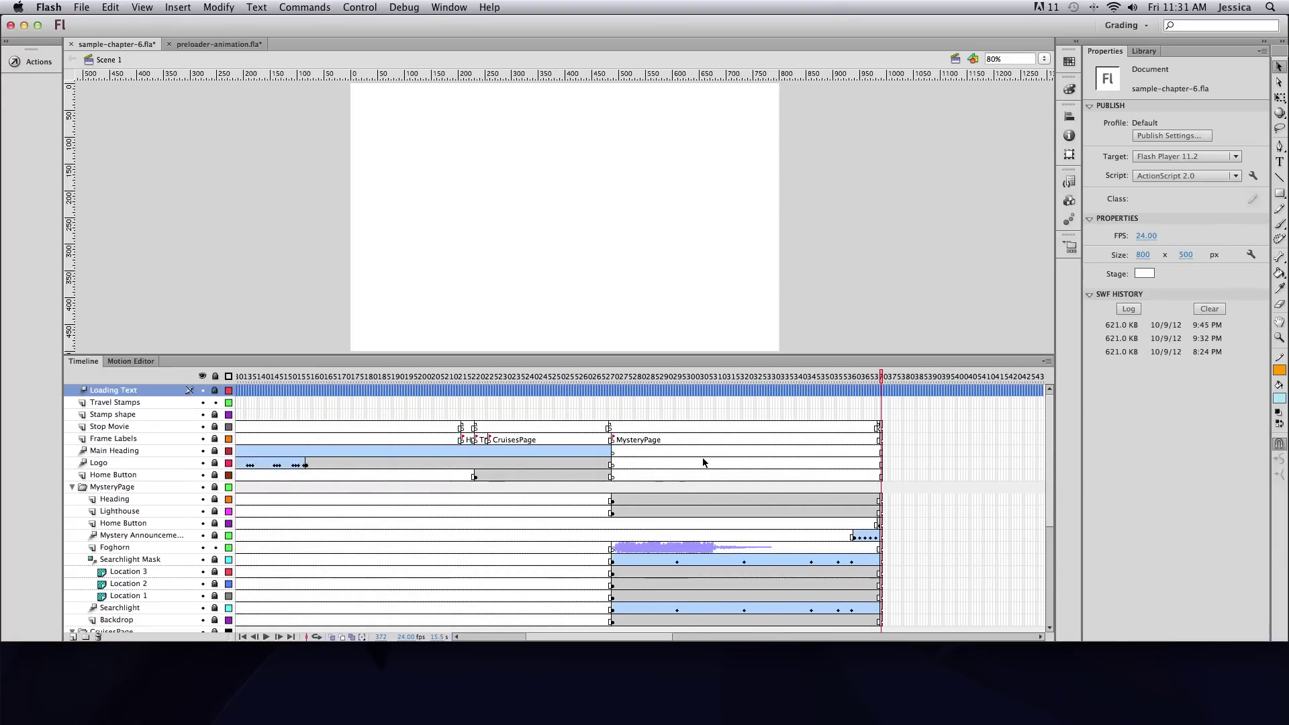
Widen the timeline's frame display from Tiny to Normal, after trying Medium.
{"action": "left_click", "coordinate": [493, 415]}
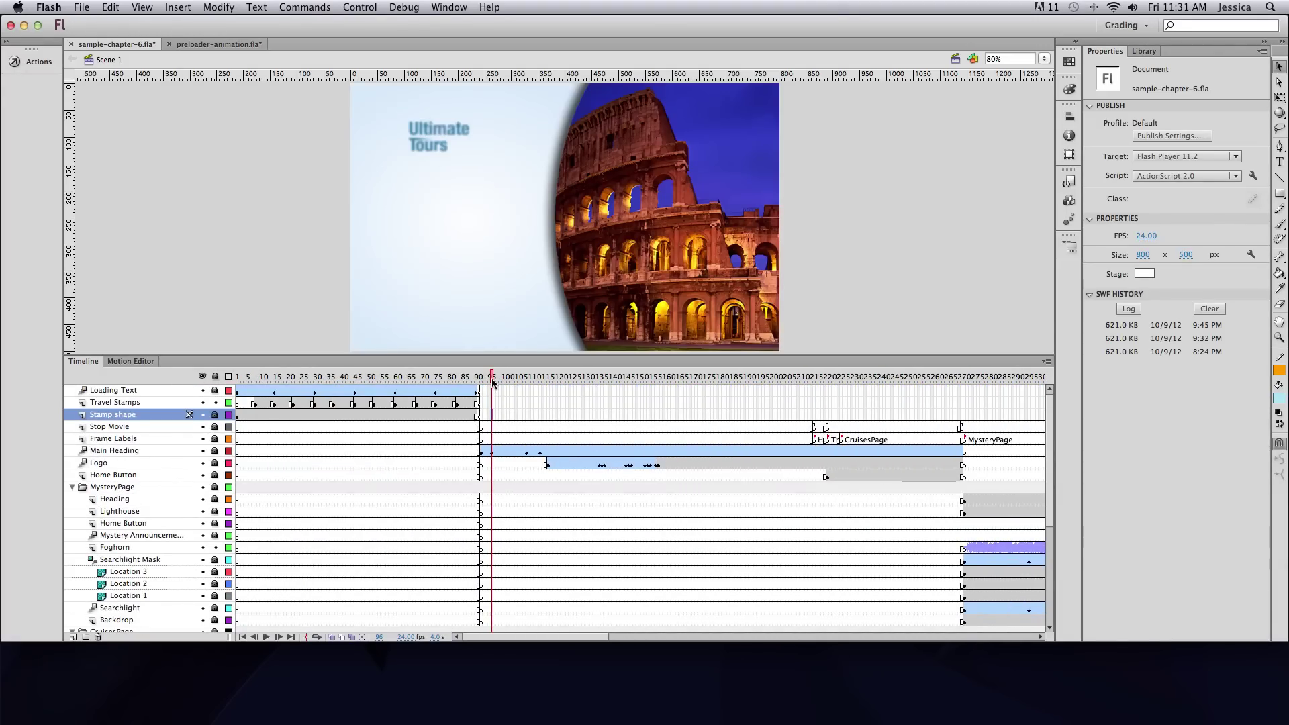
{"action": "mouse_move", "coordinate": [492, 381]}
{"action": "left_mouse_down"}
{"action": "mouse_move", "coordinate": [243, 377]}
{"action": "mouse_move", "coordinate": [495, 383]}
{"action": "left_mouse_up"}
{"action": "left_click", "coordinate": [1046, 361]}
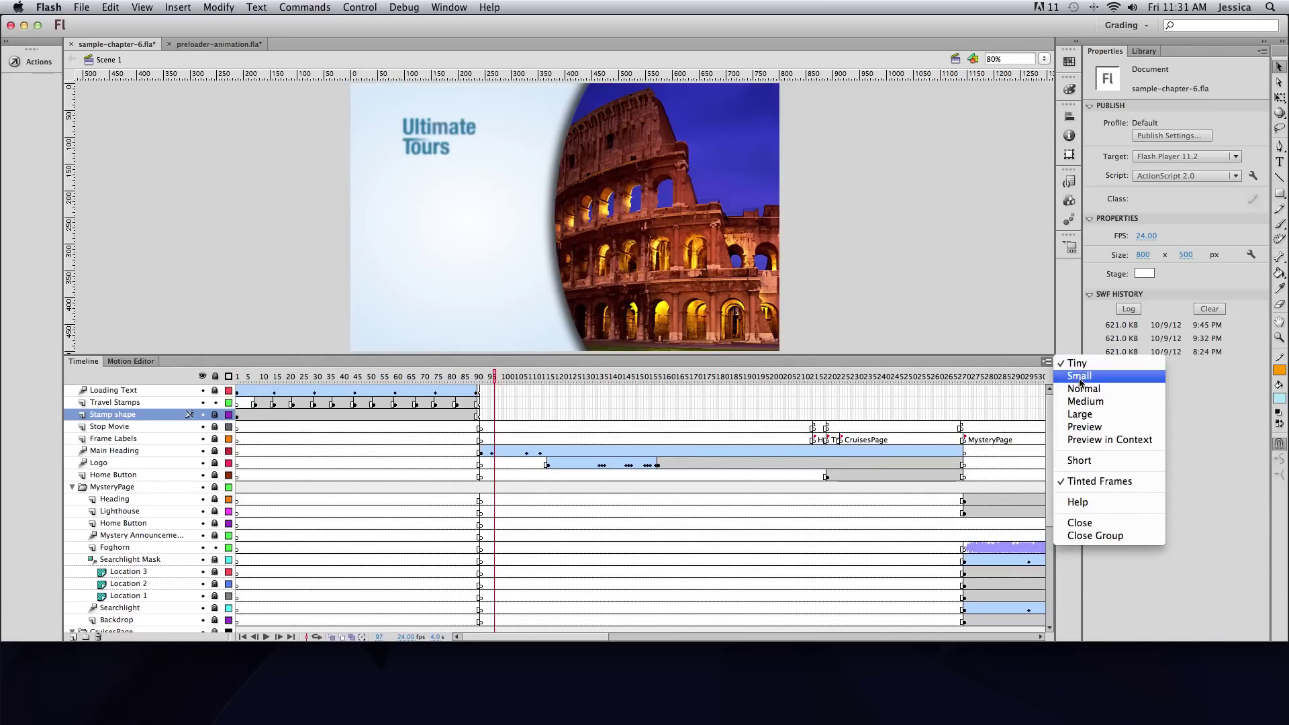
{"action": "left_click", "coordinate": [1087, 403]}
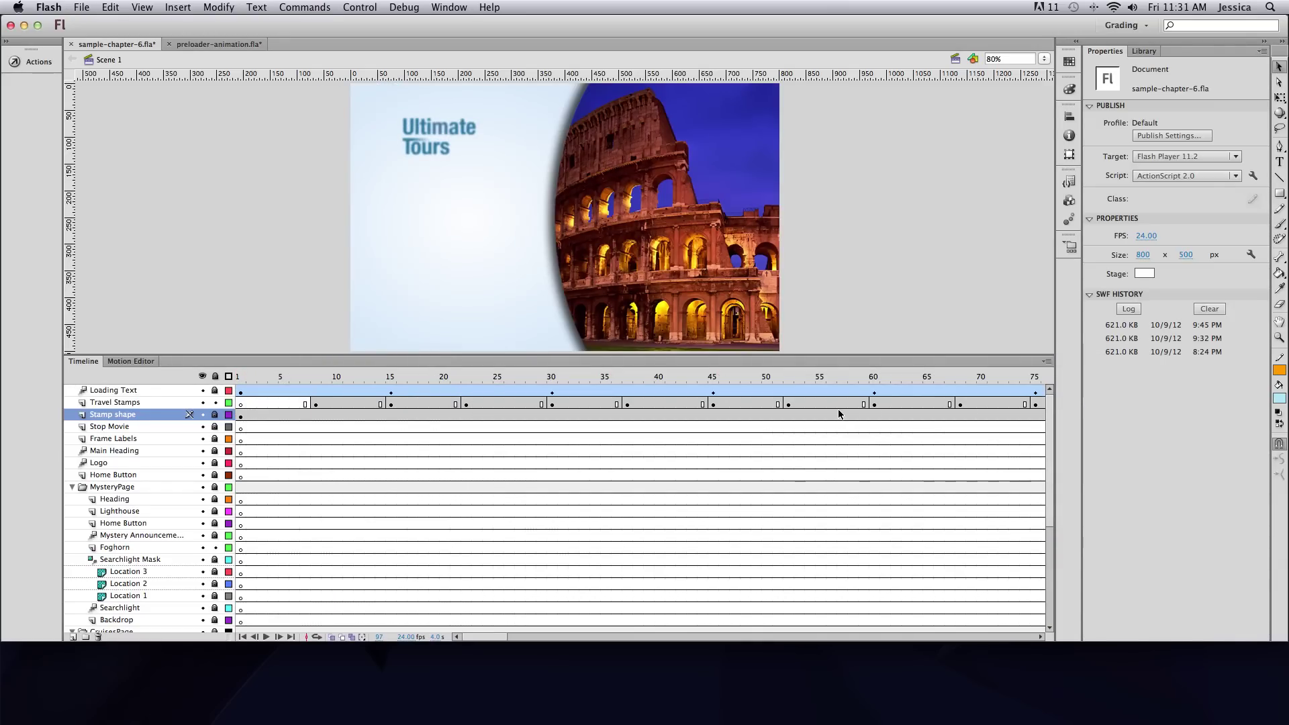
{"action": "left_click", "coordinate": [1045, 361]}
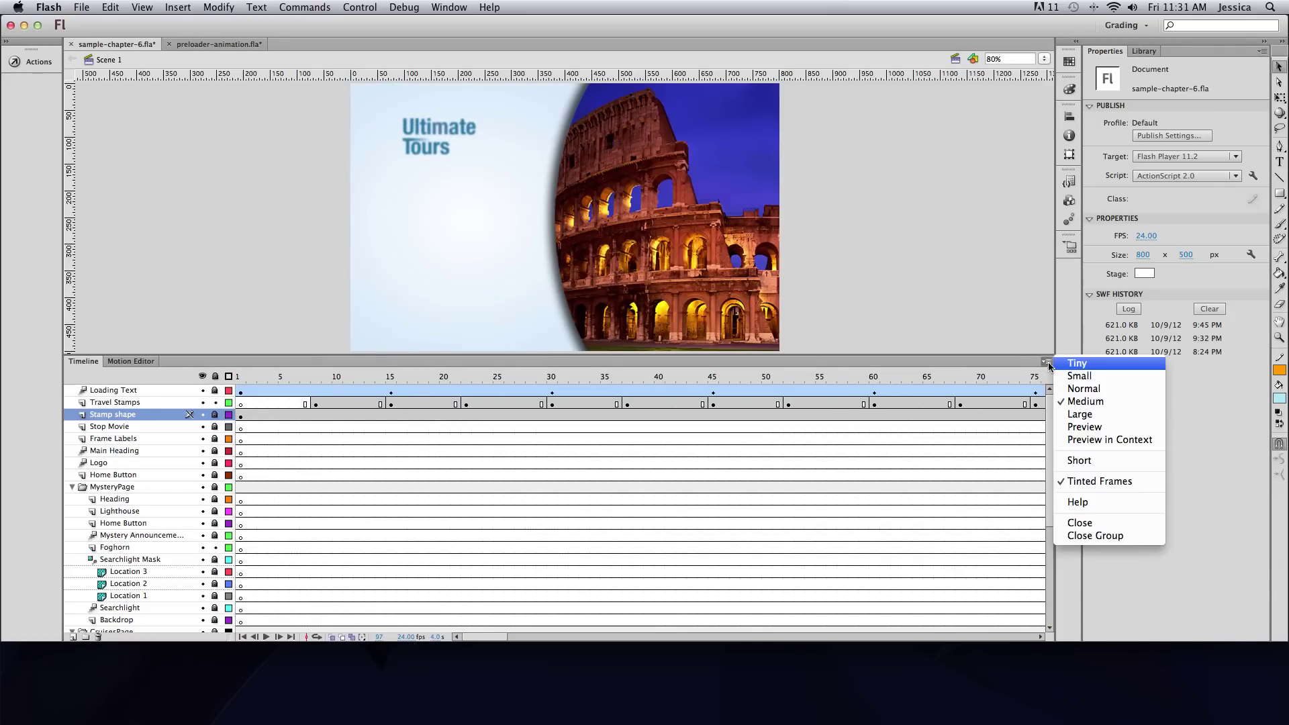
{"action": "left_click", "coordinate": [1087, 387]}
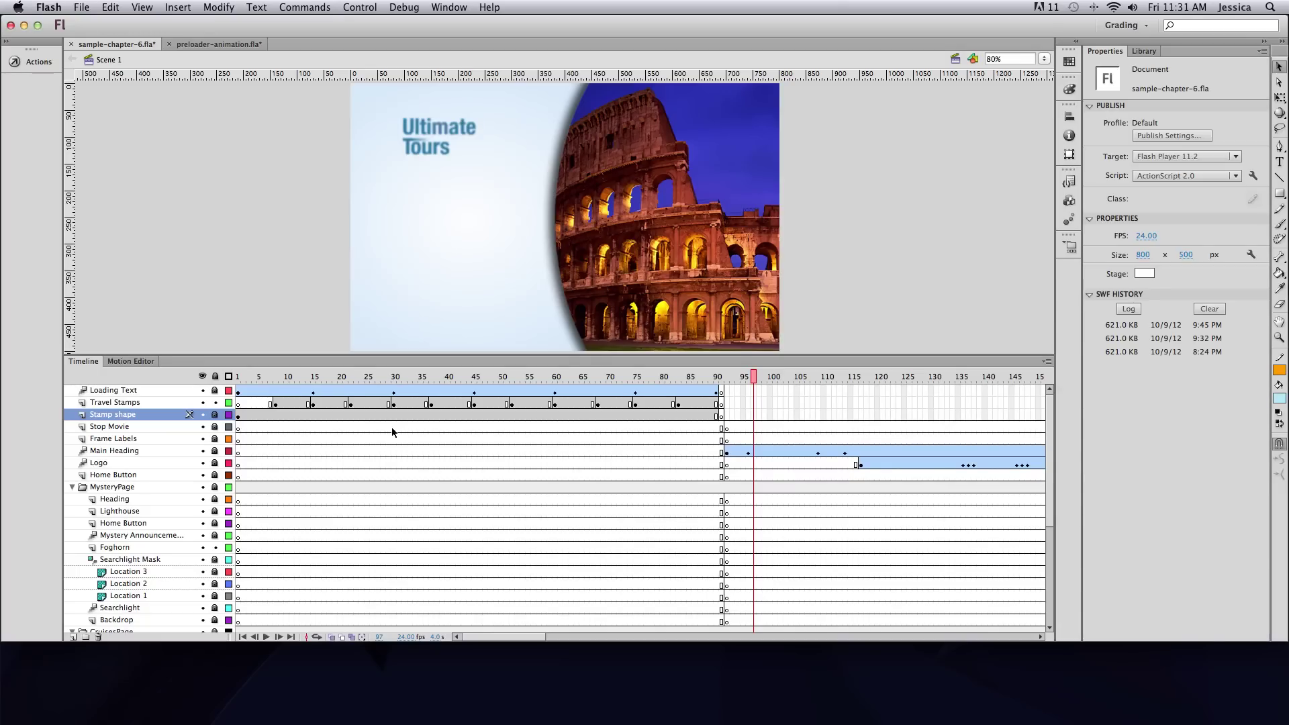
Add a new layer directly above Stop Movie and name it Preloader Actions.
{"action": "left_click", "coordinate": [174, 425]}
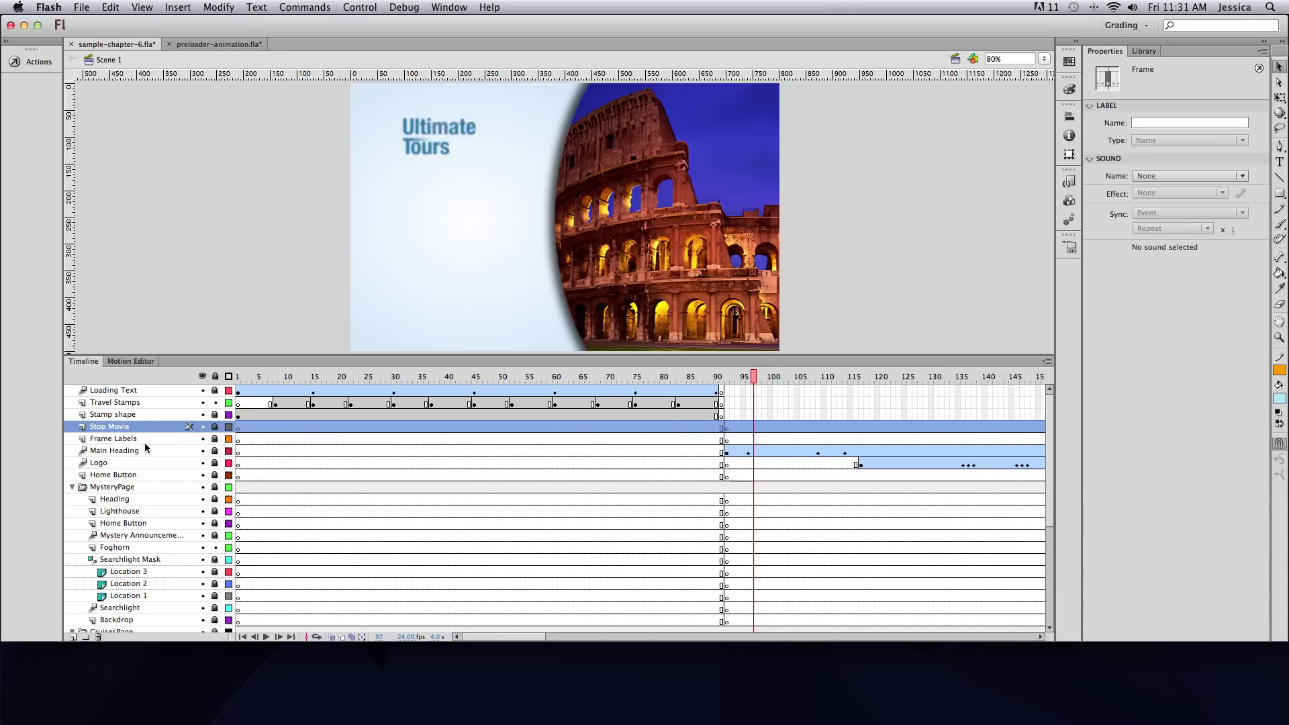
{"action": "left_click", "coordinate": [73, 636]}
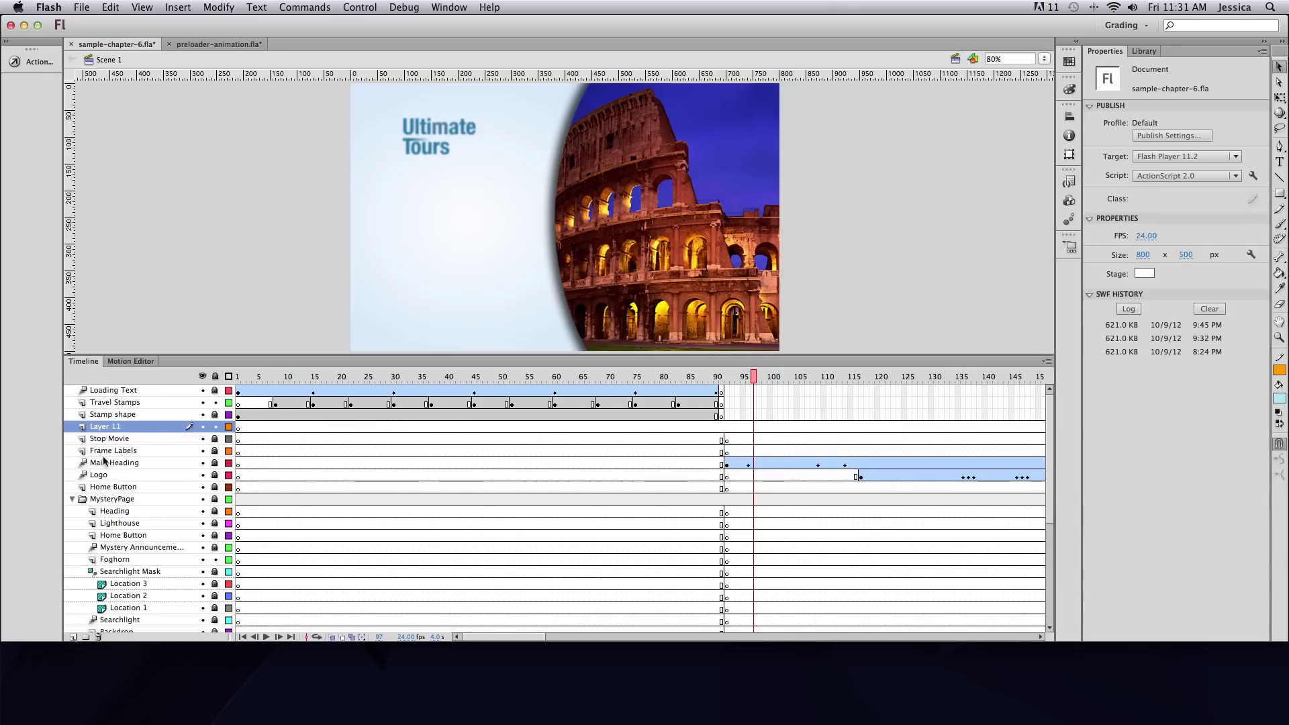
{"action": "double_click", "coordinate": [110, 427]}
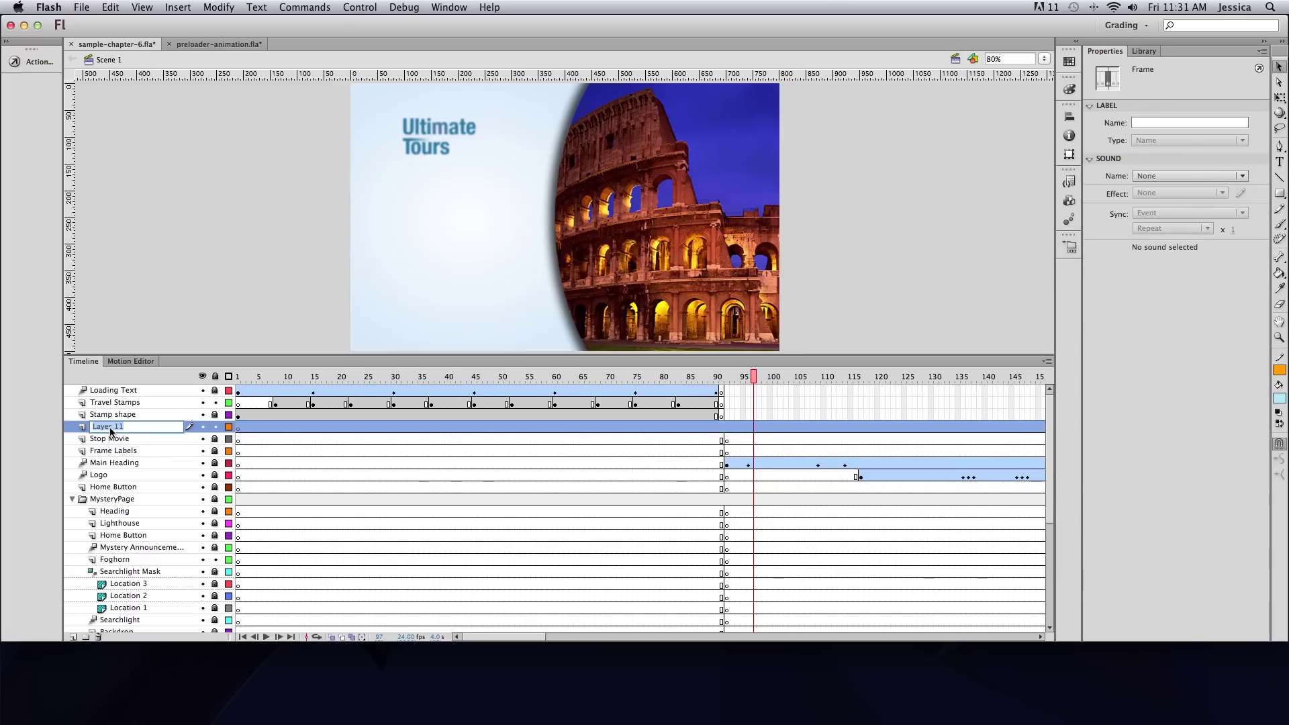
{"action": "type", "text": "Preloader Actions"}
{"action": "key", "text": "Return"}
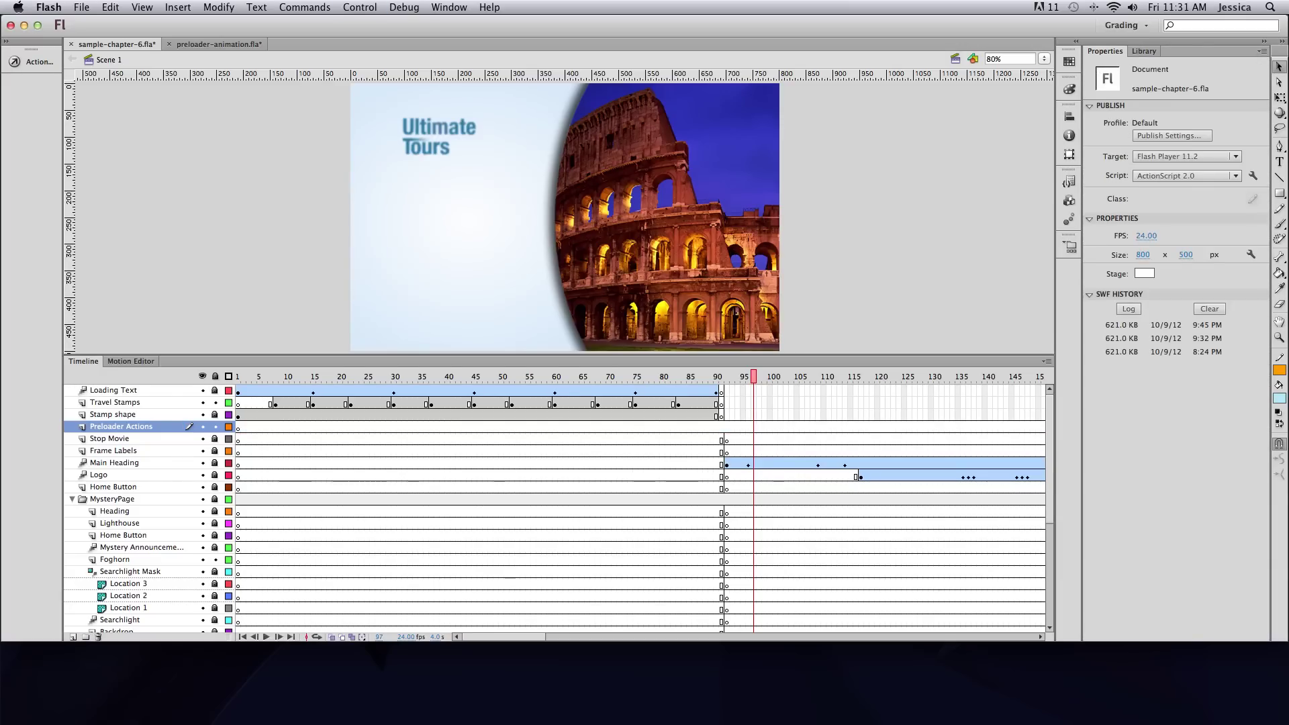
Insert a blank keyframe at frame 91 on the Preloader Actions layer, separating the preloader section from the main movie.
{"action": "left_click", "coordinate": [723, 433]}
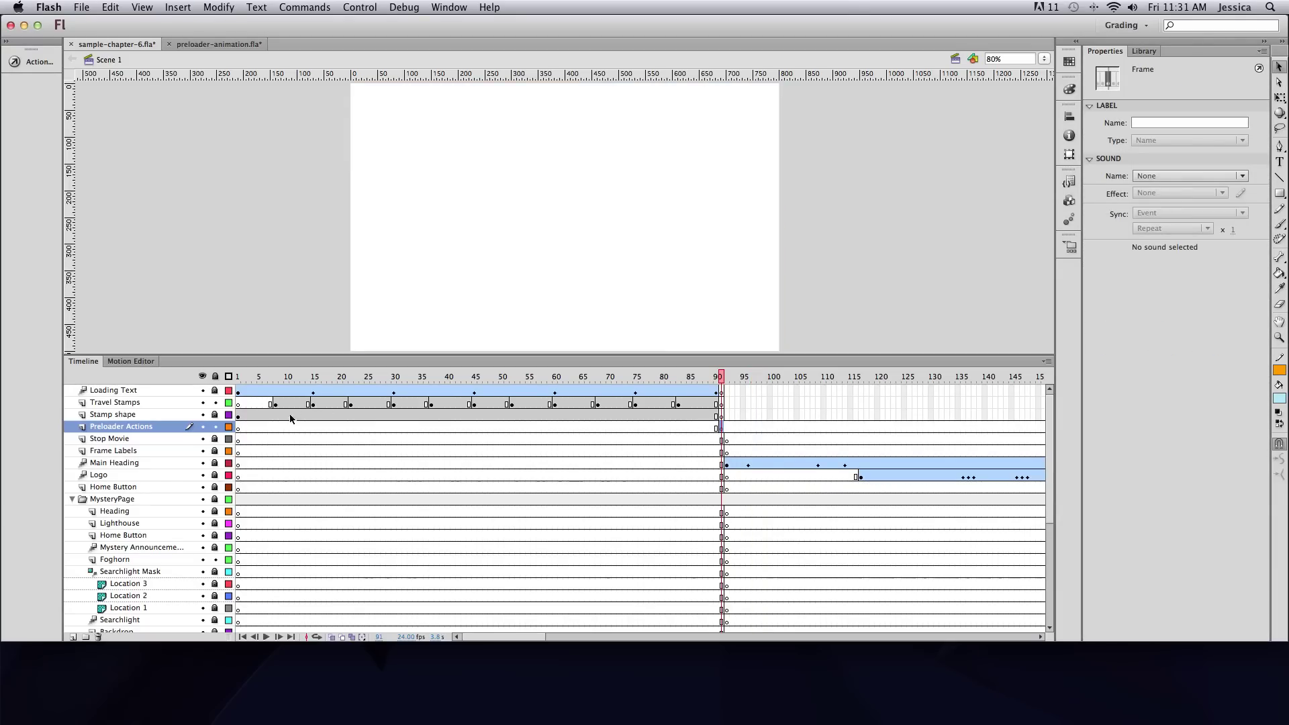
{"action": "left_click", "coordinate": [238, 430]}
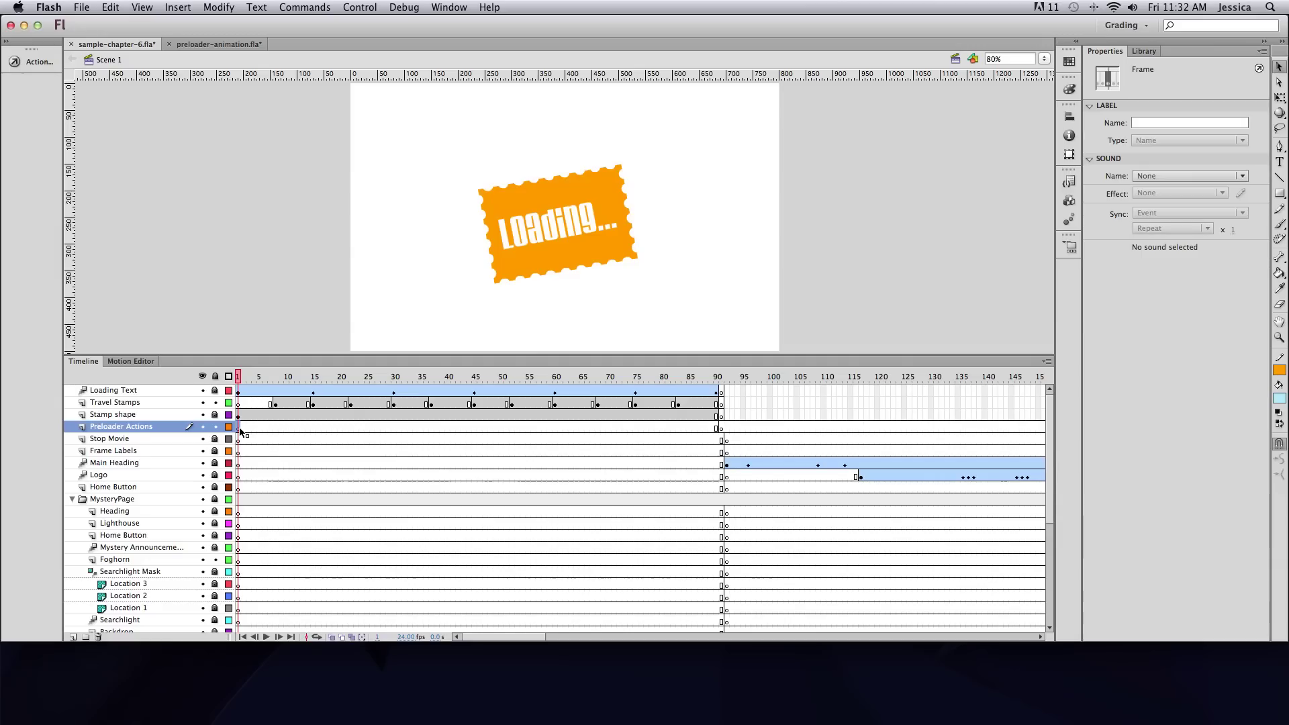
{"action": "left_click_drag", "start_coordinate": [240, 432], "coordinate": [721, 431]}
Label the keyframe at frame 92 on the Frame Labels layer startofMovie.
{"action": "left_click", "coordinate": [728, 452]}
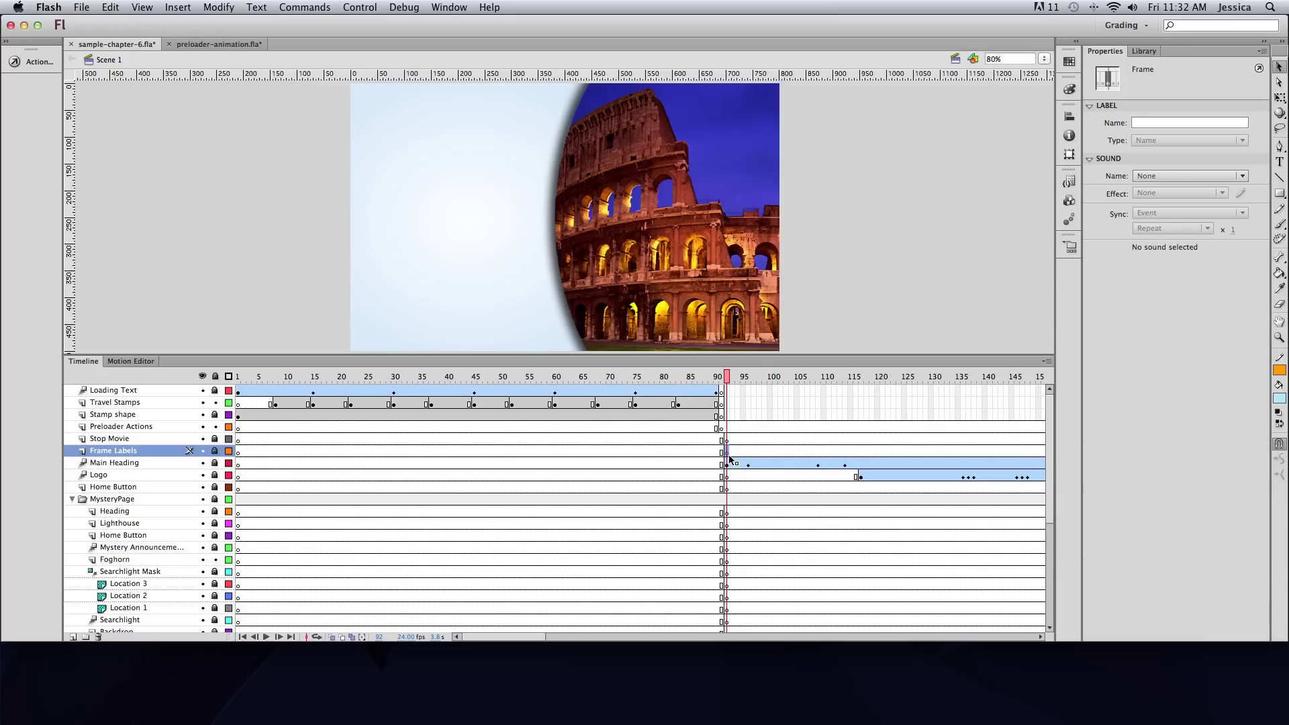
{"action": "left_click", "coordinate": [1141, 122]}
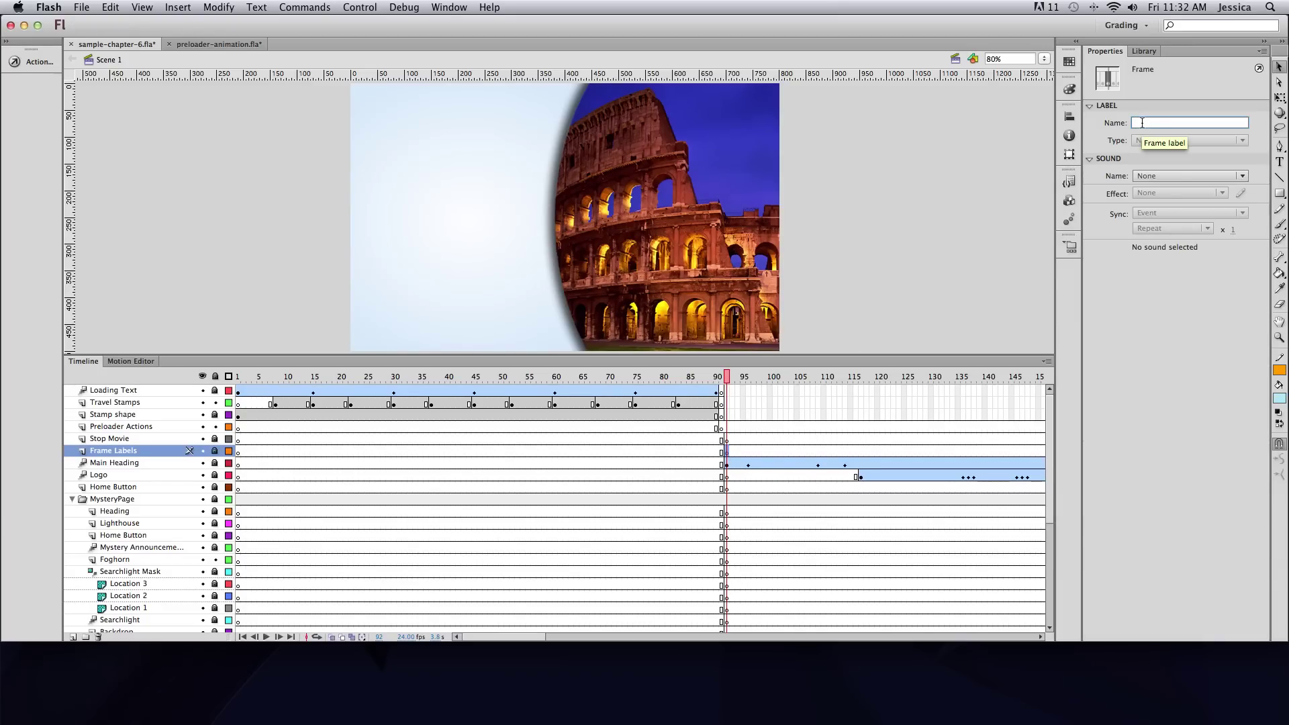
{"action": "type", "text": "endofMovie"}
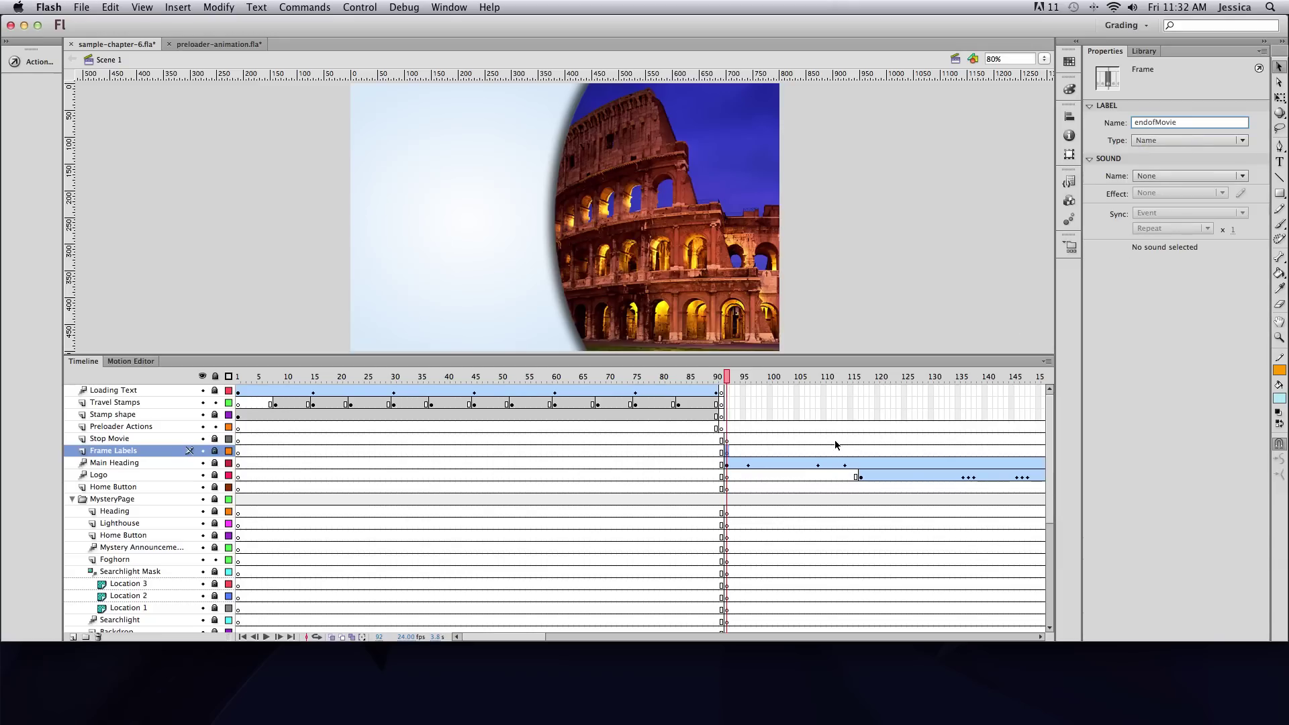
{"action": "scroll", "coordinate": [834, 440], "scroll_direction": "right", "scroll_amount": 10}
{"action": "scroll", "coordinate": [835, 444], "scroll_direction": "left", "scroll_amount": 10}
{"action": "left_click_drag", "start_coordinate": [1148, 122], "coordinate": [1134, 122]}
{"action": "type", "text": "s"}
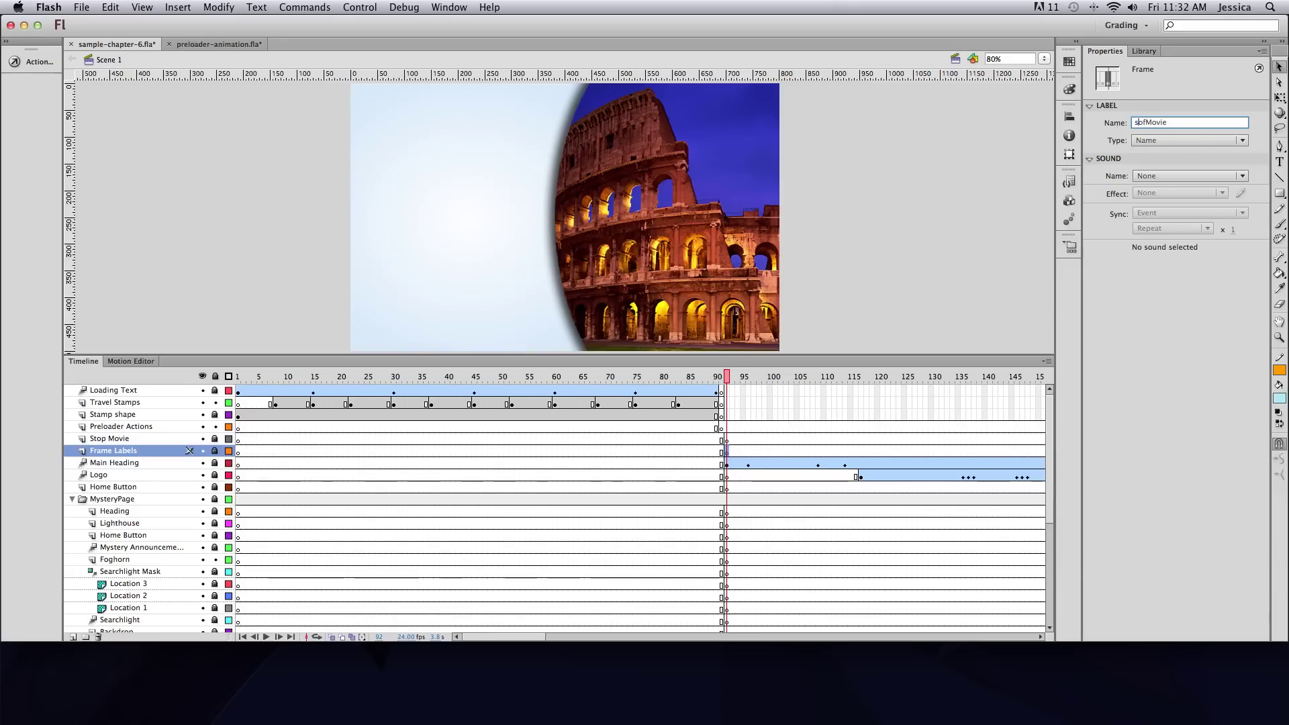
{"action": "type", "text": "tart"}
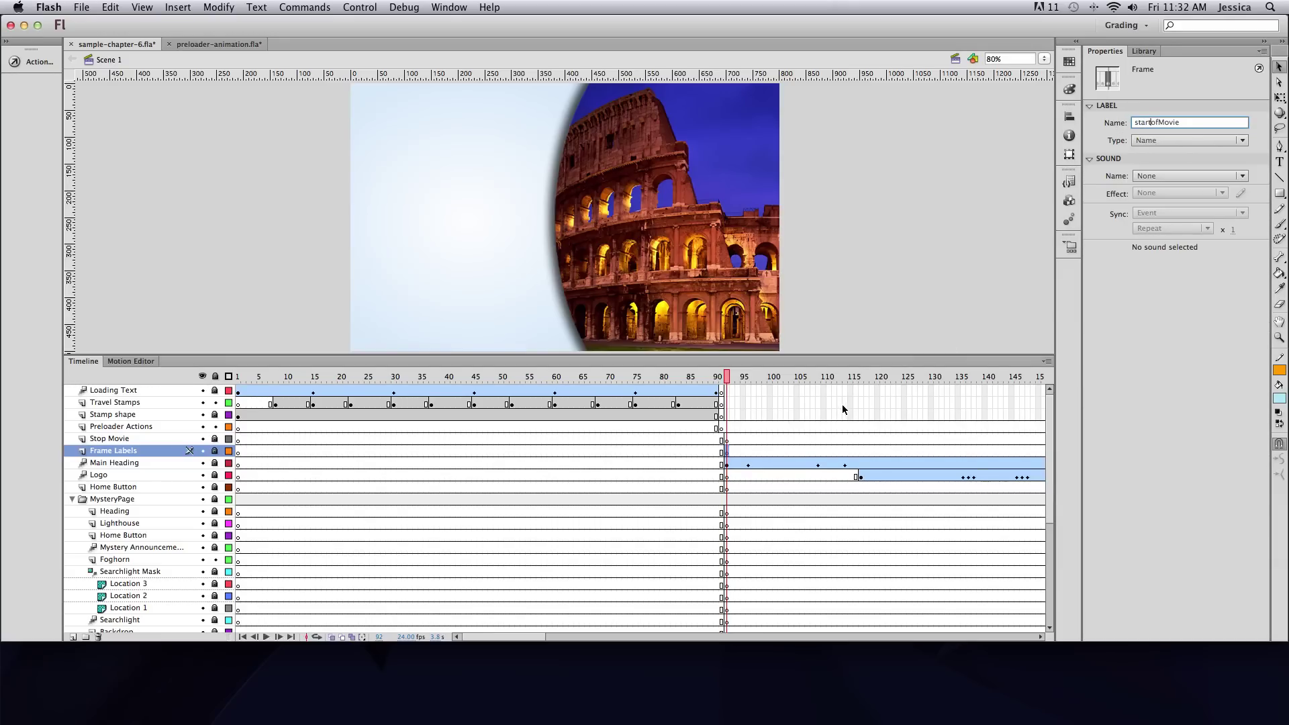
{"action": "left_click", "coordinate": [771, 450]}
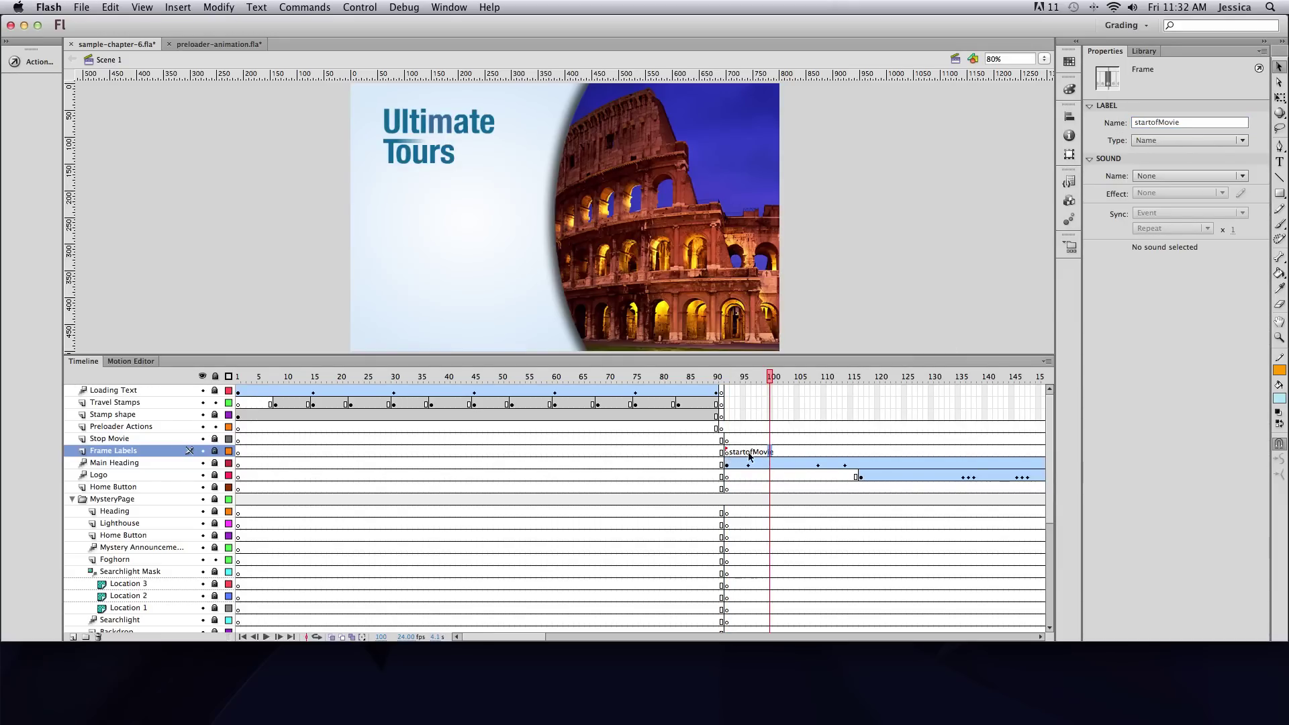
Label the final keyframe at frame 372 on the Frame Labels layer endofMovie.
{"action": "scroll", "coordinate": [760, 451], "scroll_direction": "right", "scroll_amount": 10}
{"action": "scroll", "coordinate": [766, 451], "scroll_direction": "right", "scroll_amount": 8}
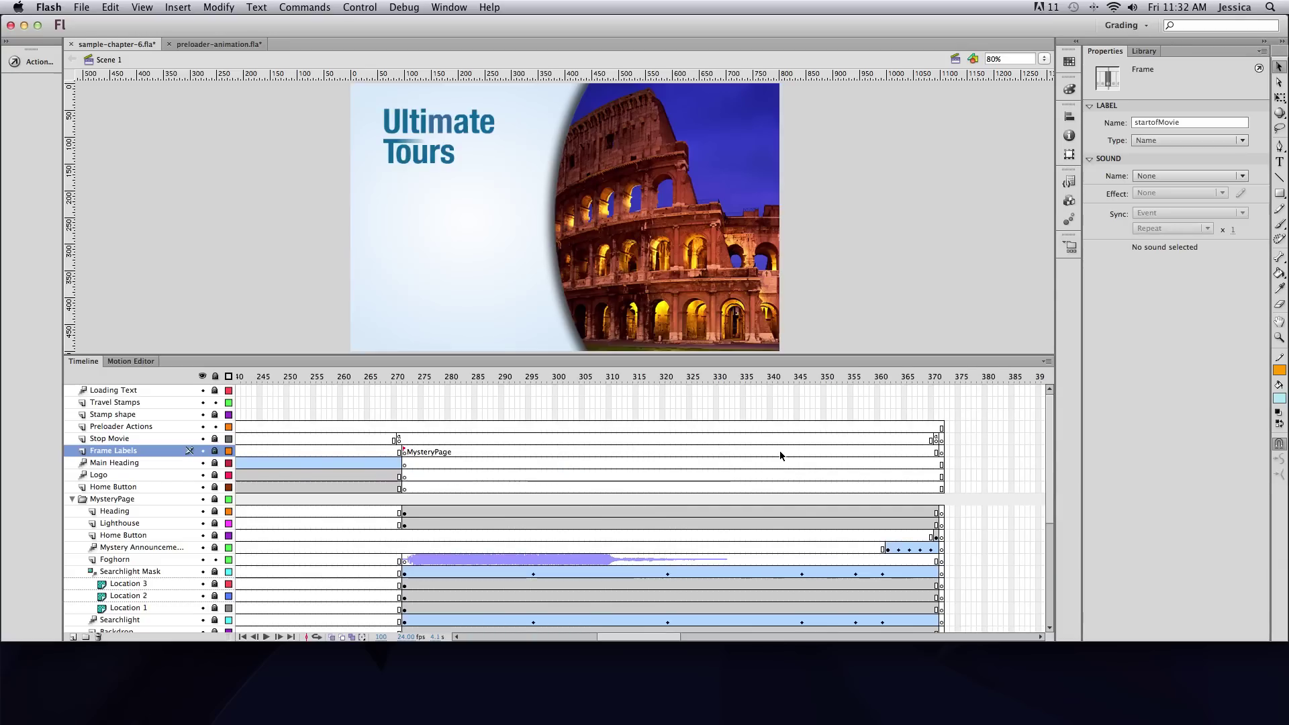
{"action": "left_click", "coordinate": [943, 453]}
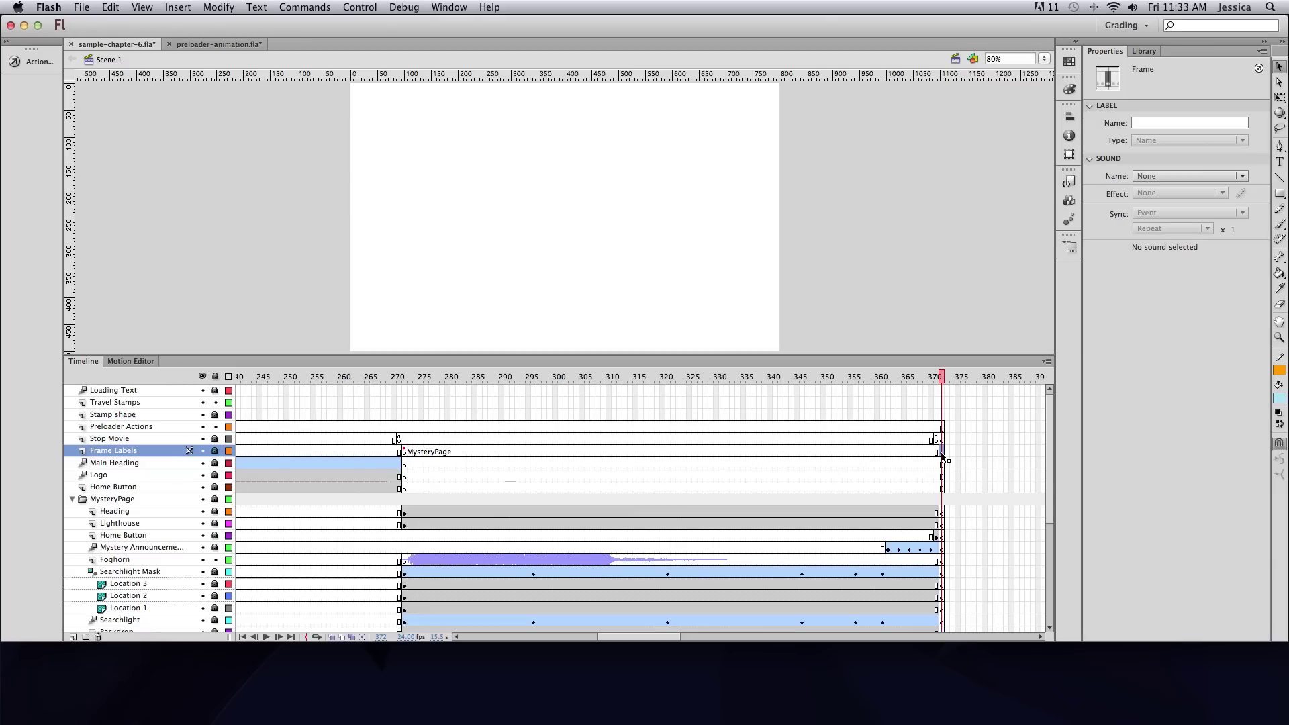
{"action": "left_click", "coordinate": [1150, 125]}
{"action": "type", "text": "e"}
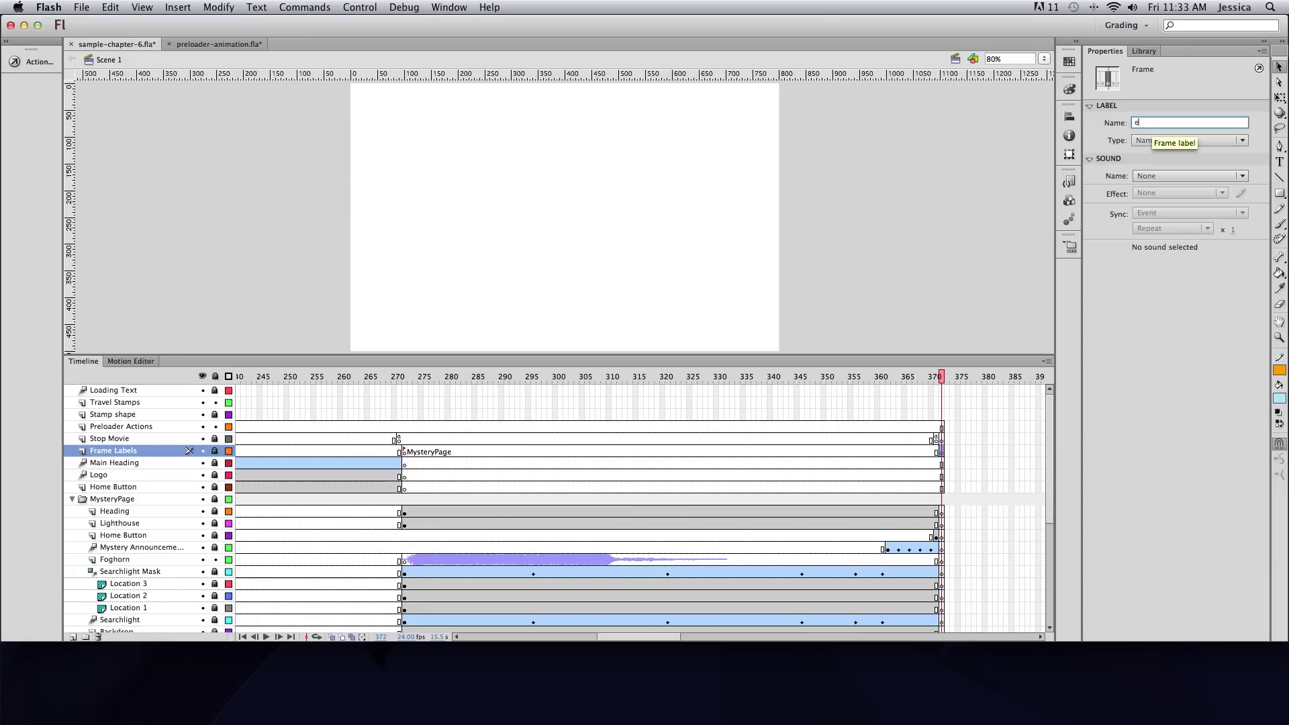
{"action": "type", "text": "ndofMovie"}
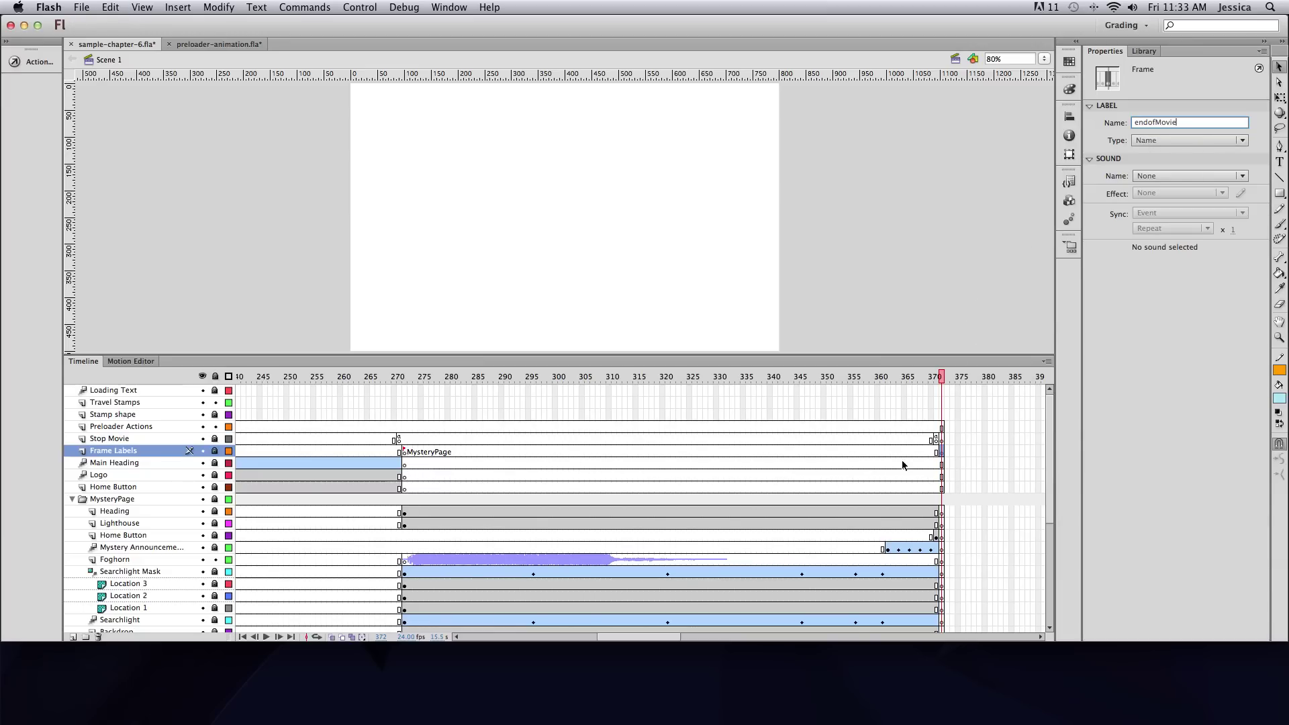
{"action": "left_click", "coordinate": [942, 455]}
Open the script editor for frame 1 of the Preloader Actions layer and widen it to make room for code.
{"action": "scroll", "coordinate": [314, 509], "scroll_direction": "left", "scroll_amount": 15}
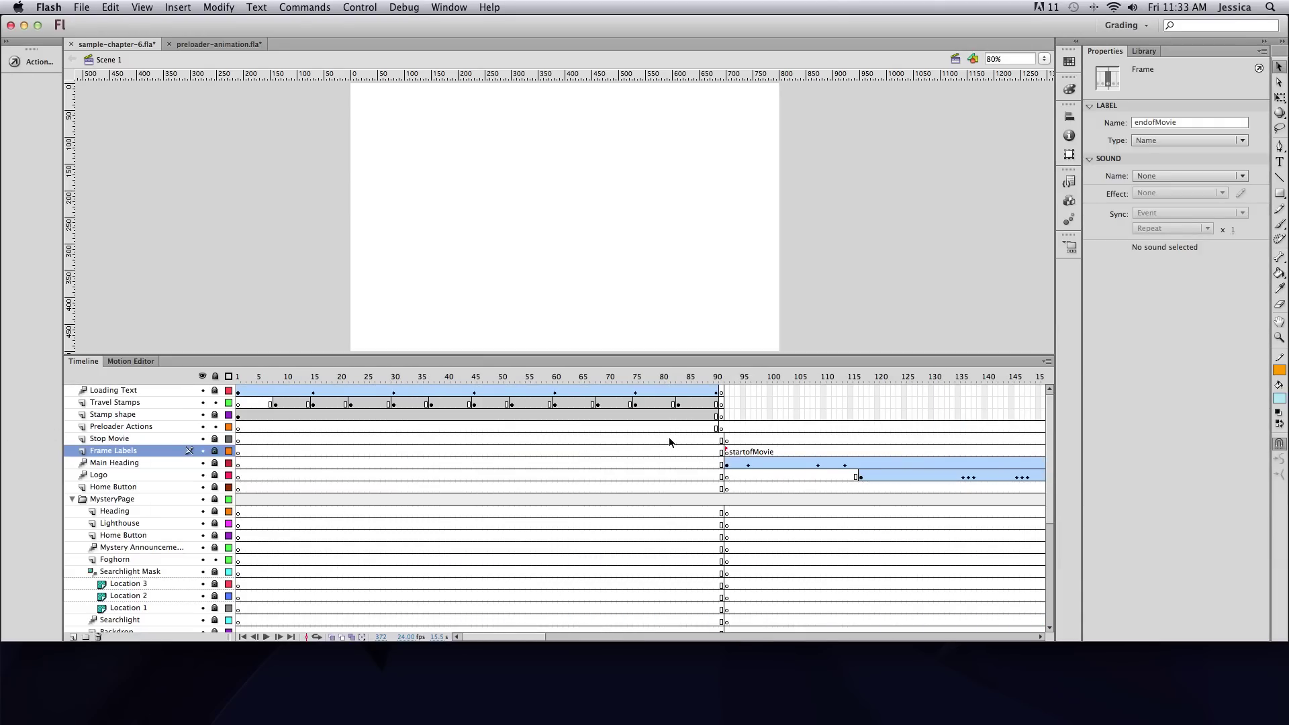
{"action": "left_click", "coordinate": [239, 427]}
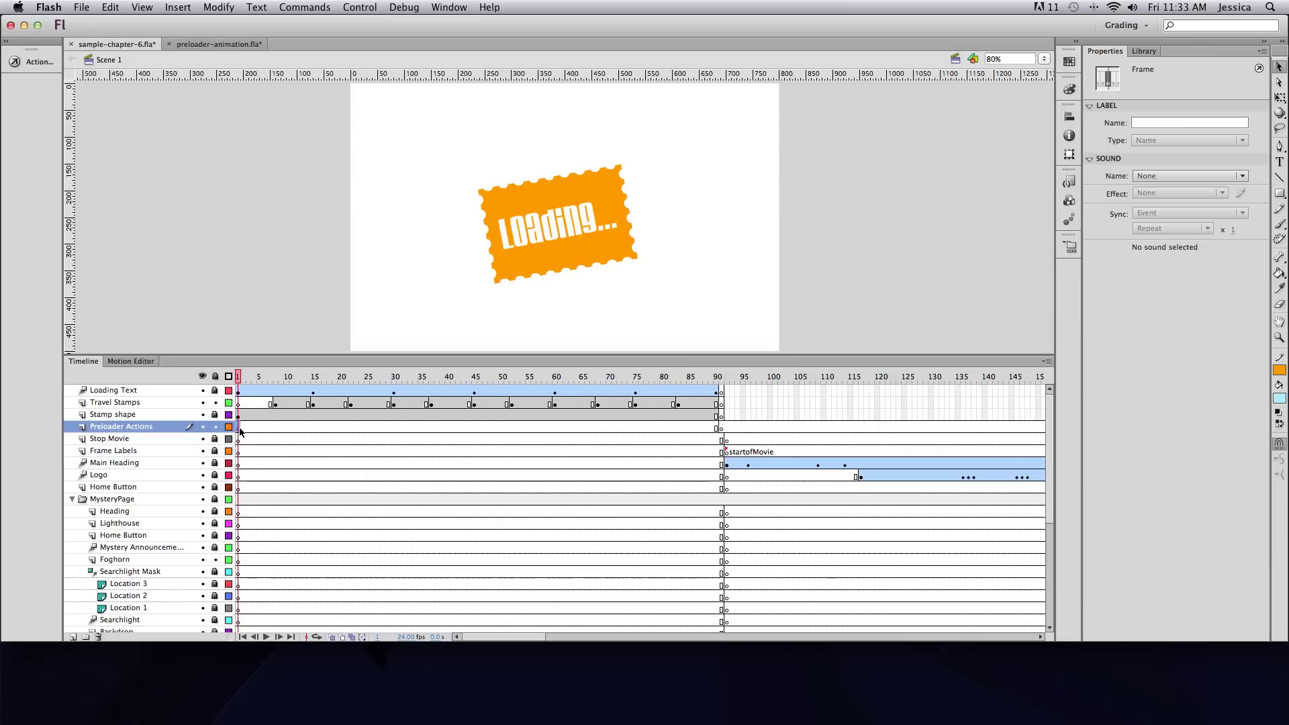
{"action": "left_click", "coordinate": [12, 58]}
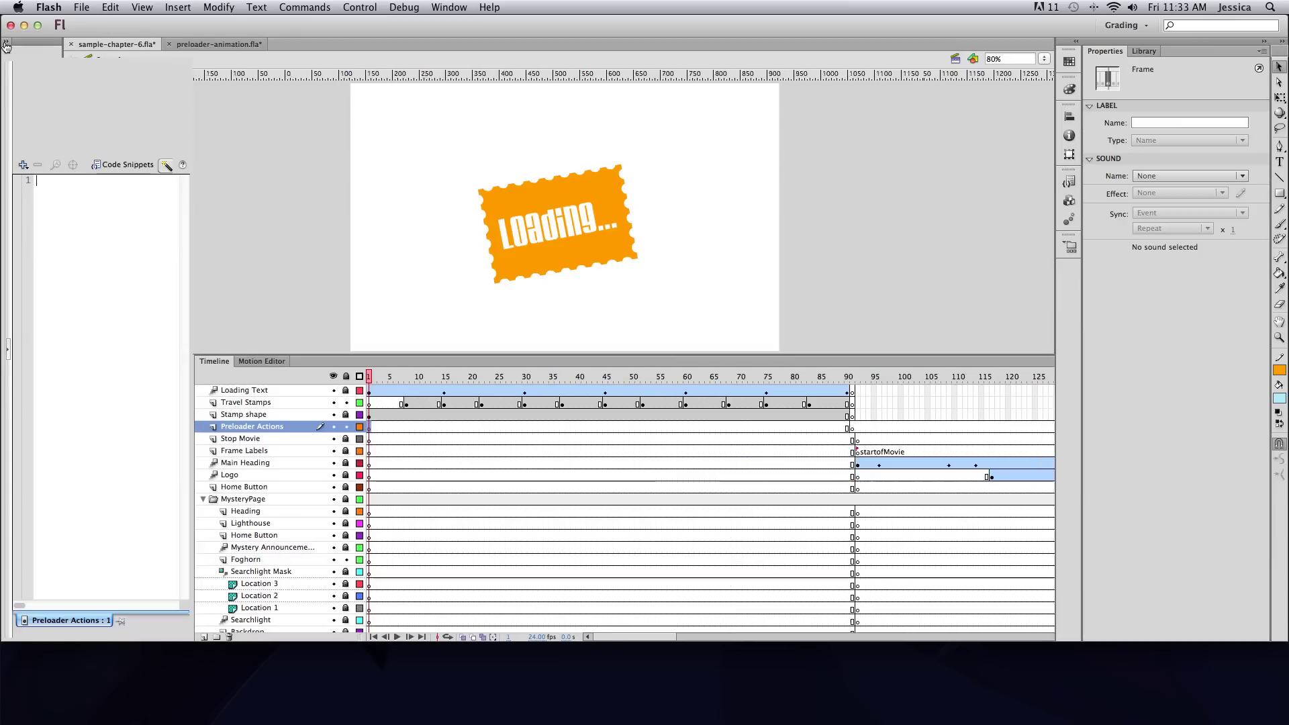
{"action": "left_click", "coordinate": [165, 164]}
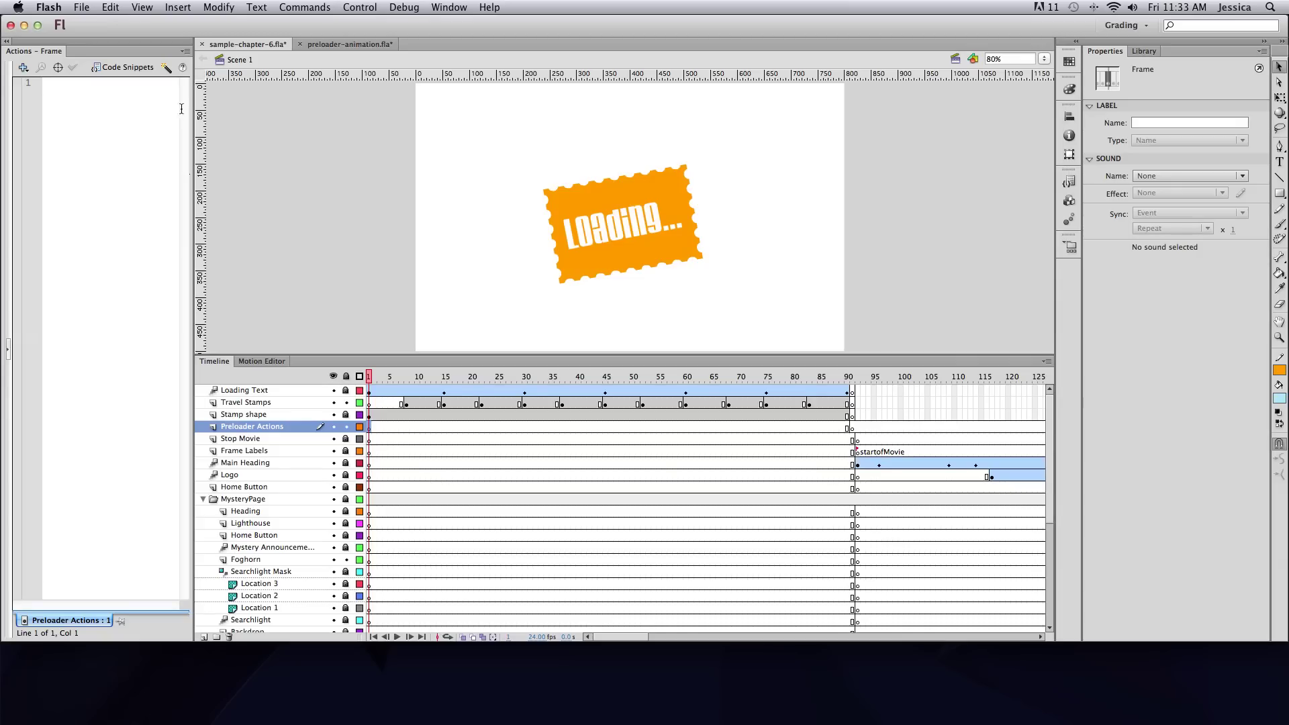
{"action": "left_click_drag", "start_coordinate": [194, 114], "coordinate": [348, 111]}
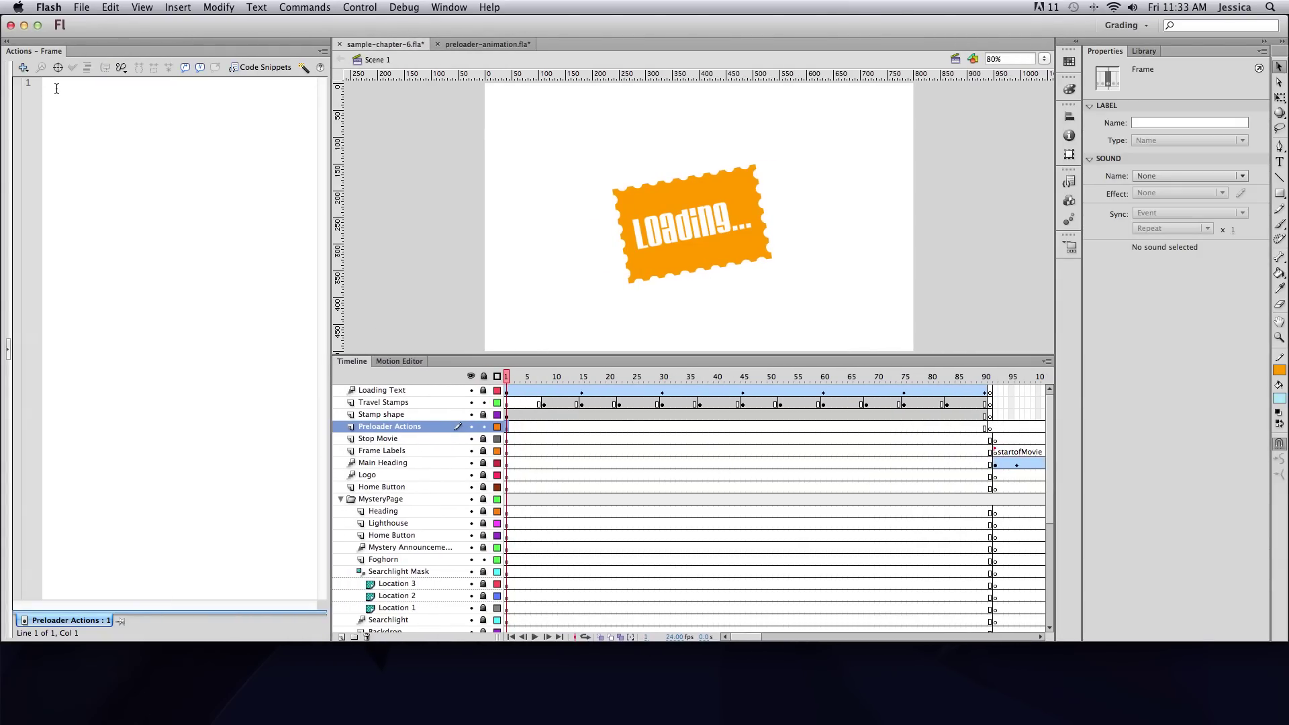
Write the frame 1 script ifFrameLoaded ("endofMovie") { gotoAndPlay ("startofMovie"); } on the Preloader Actions layer.
{"action": "type", "text": "if"}
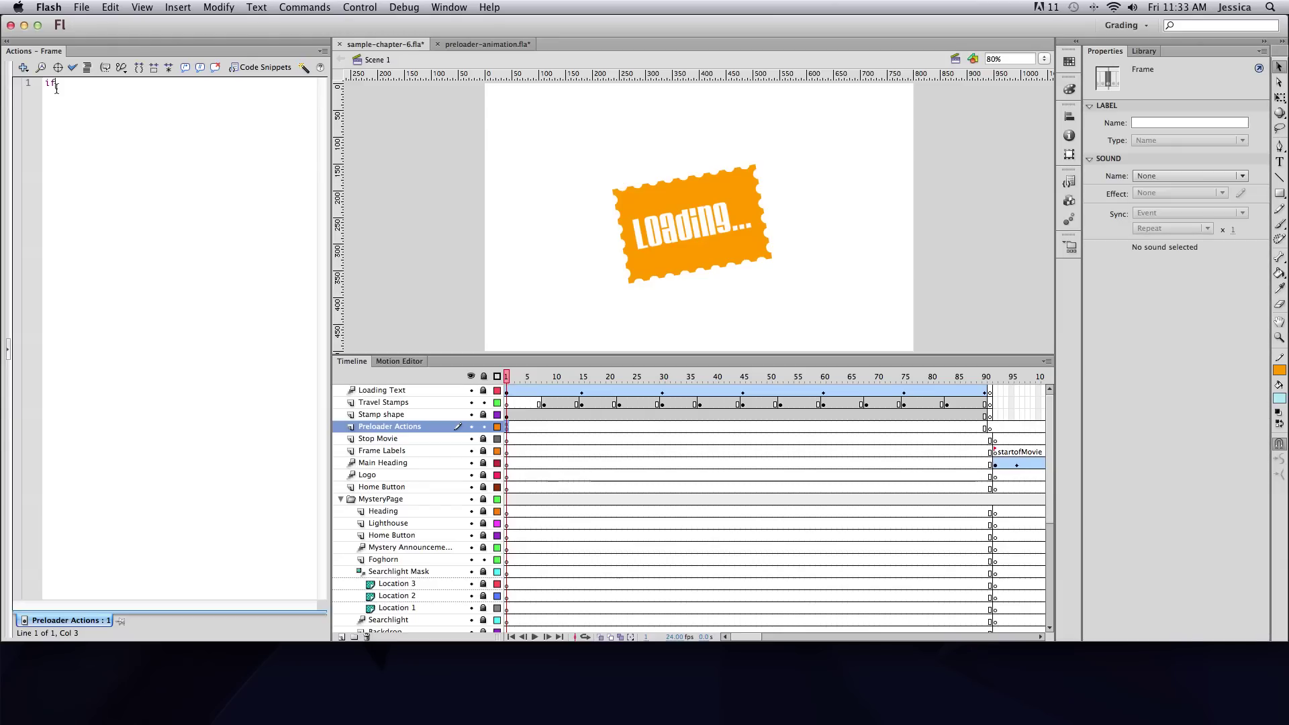
{"action": "type", "text": "FrameLoaded ("}
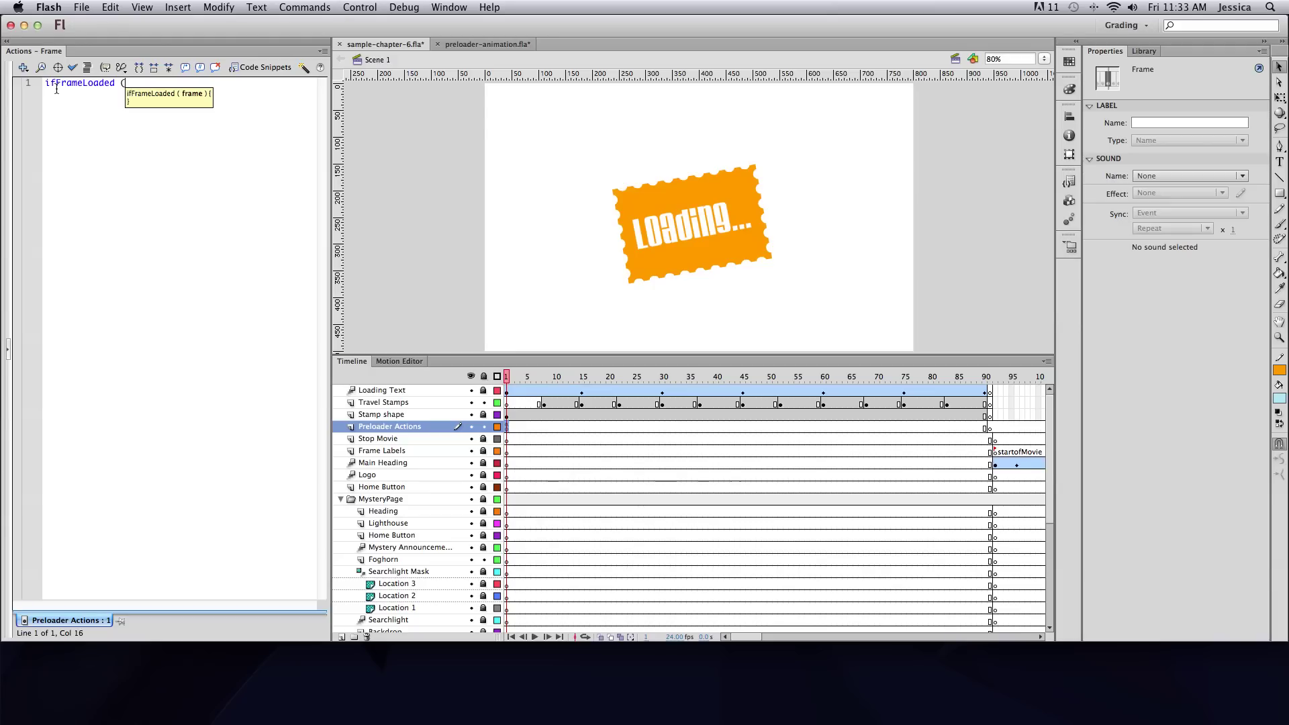
{"action": "type", "text": "\"endofMovie\")"}
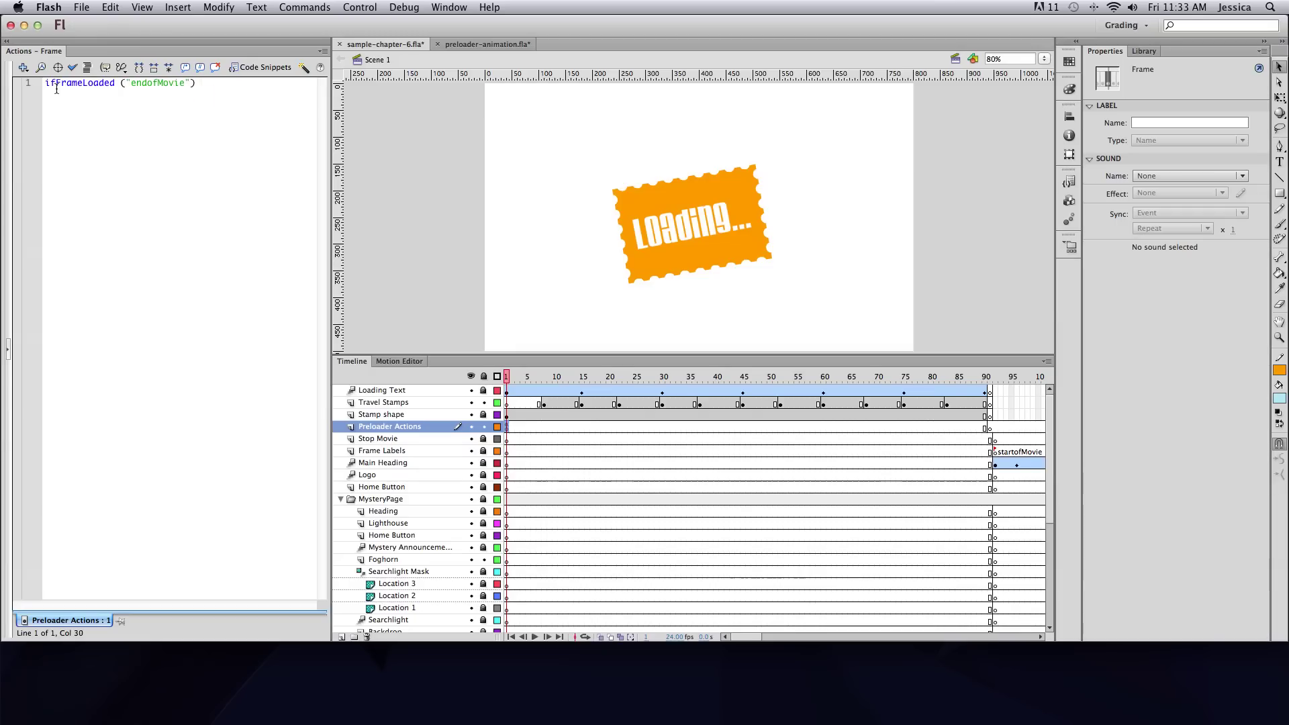
{"action": "type", "text": " {"}
{"action": "type", "text": "goto"}
{"action": "type", "text": "AndPlay"}
{"action": "key", "text": "BackSpace"}
{"action": "key", "text": "BackSpace"}
{"action": "key", "text": "BackSpace"}
{"action": "key", "text": "BackSpace"}
{"action": "type", "text": "Play ("}
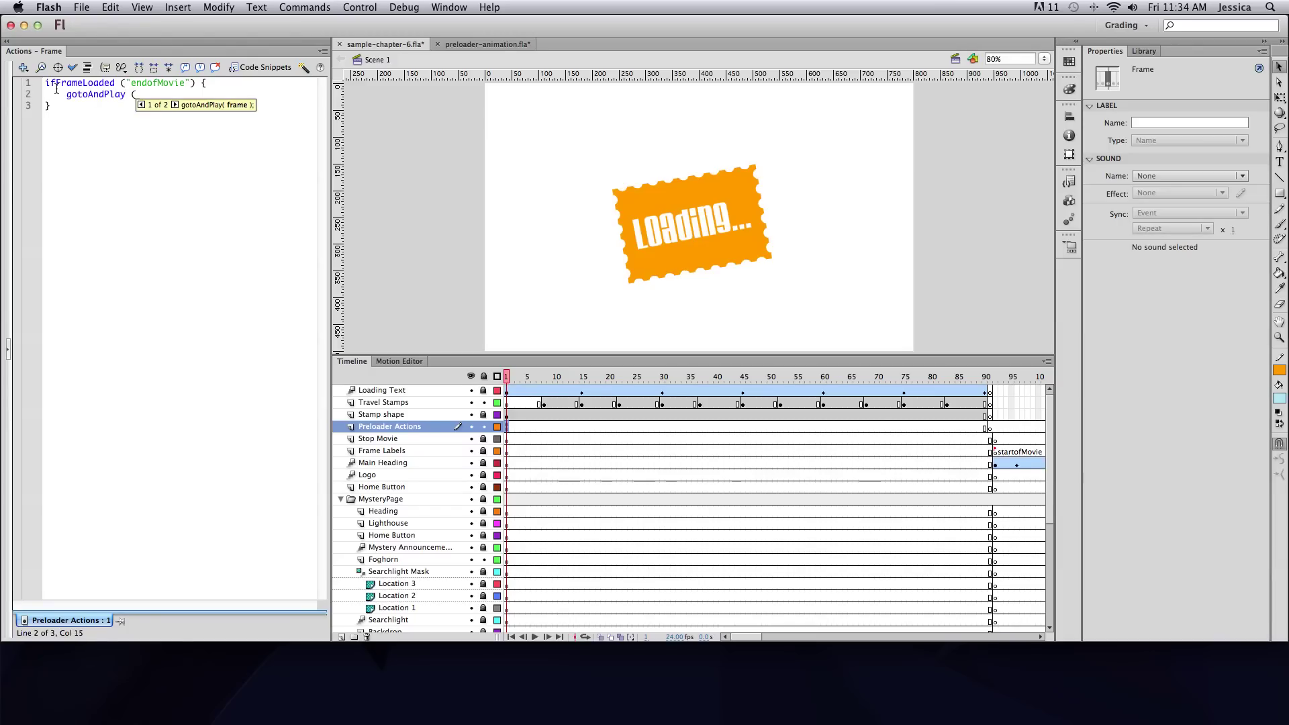
{"action": "type", "text": "\"startofMovie\");"}
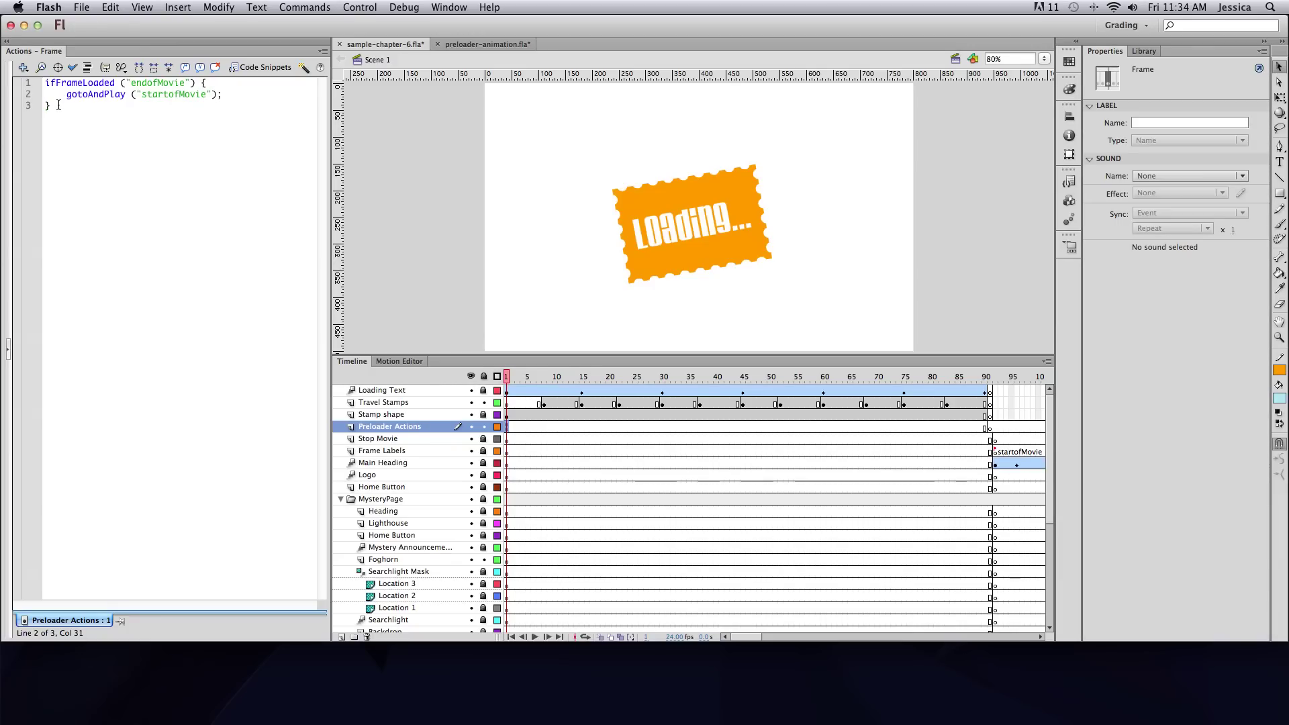
{"action": "left_click_drag", "start_coordinate": [55, 109], "coordinate": [33, 92]}
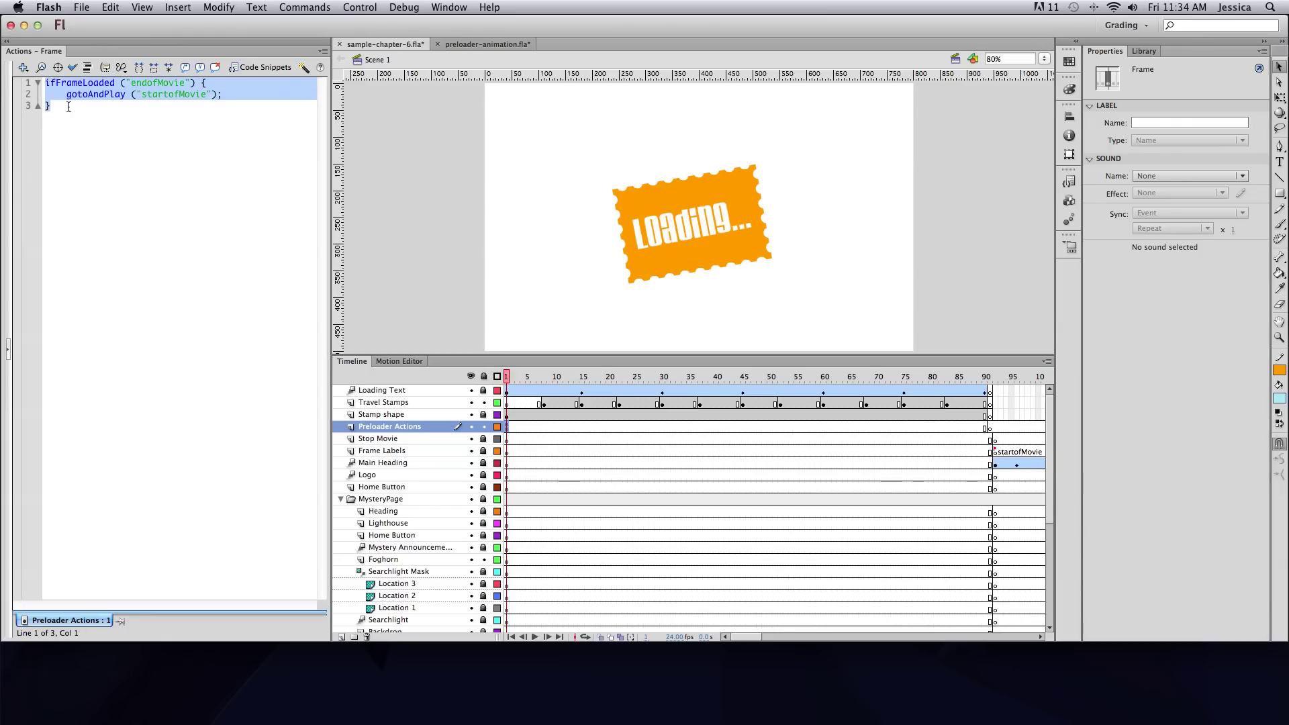
{"action": "left_click", "coordinate": [68, 107]}
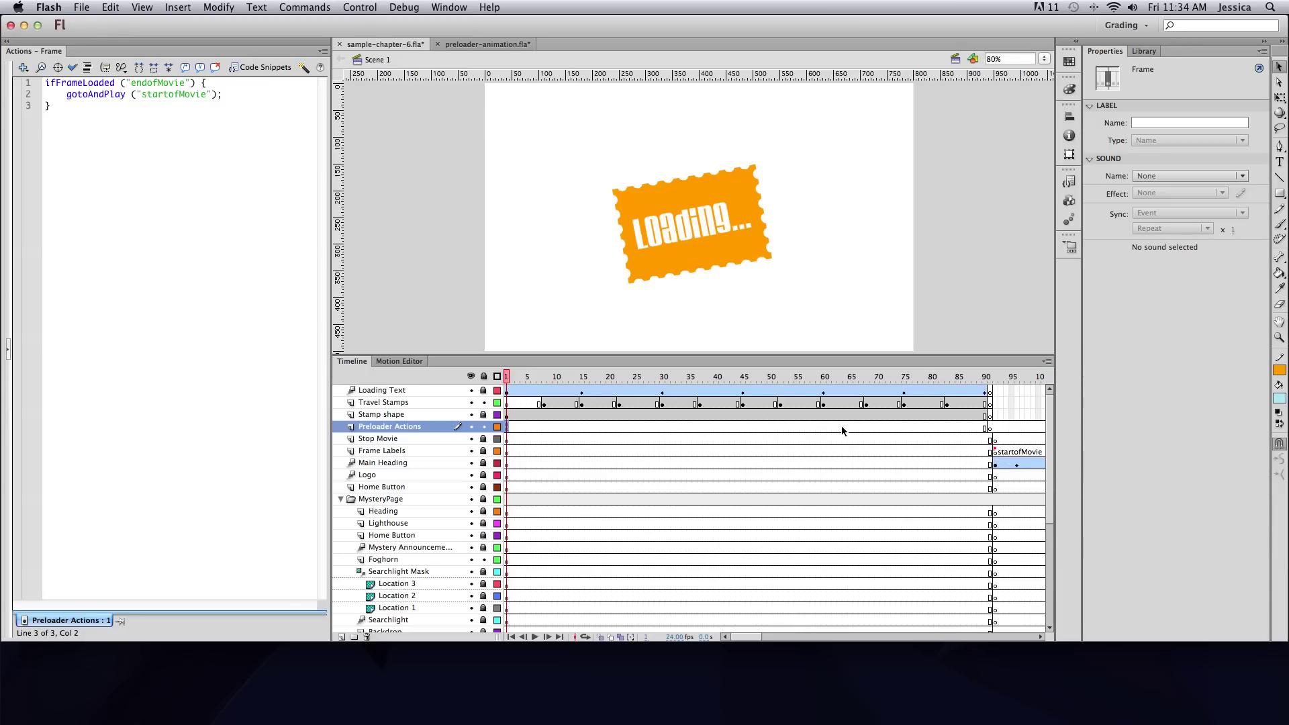
Add the script gotoAndPlay (1); to the keyframe at frame 91 of the Preloader Actions layer.
{"action": "left_click", "coordinate": [991, 430]}
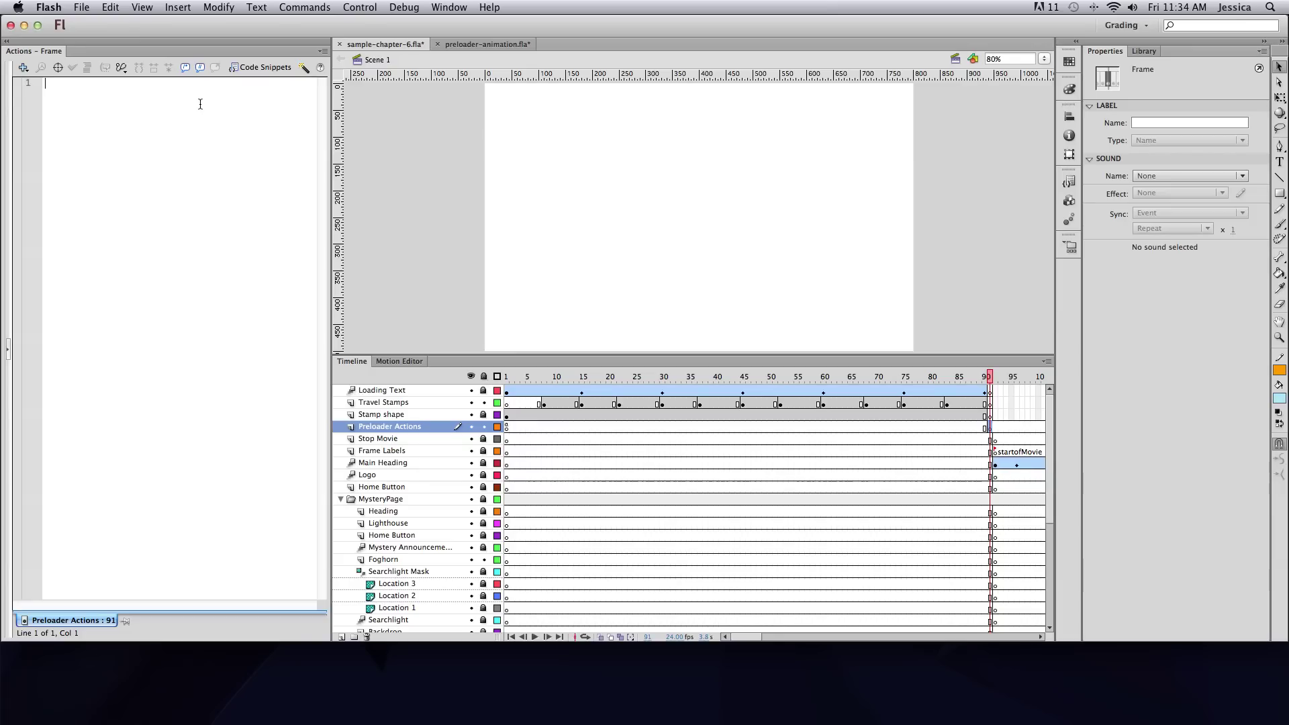
{"action": "type", "text": "gotoAndPlay"}
{"action": "key", "text": "BackSpace"}
{"action": "key", "text": "BackSpace"}
{"action": "key", "text": "BackSpace"}
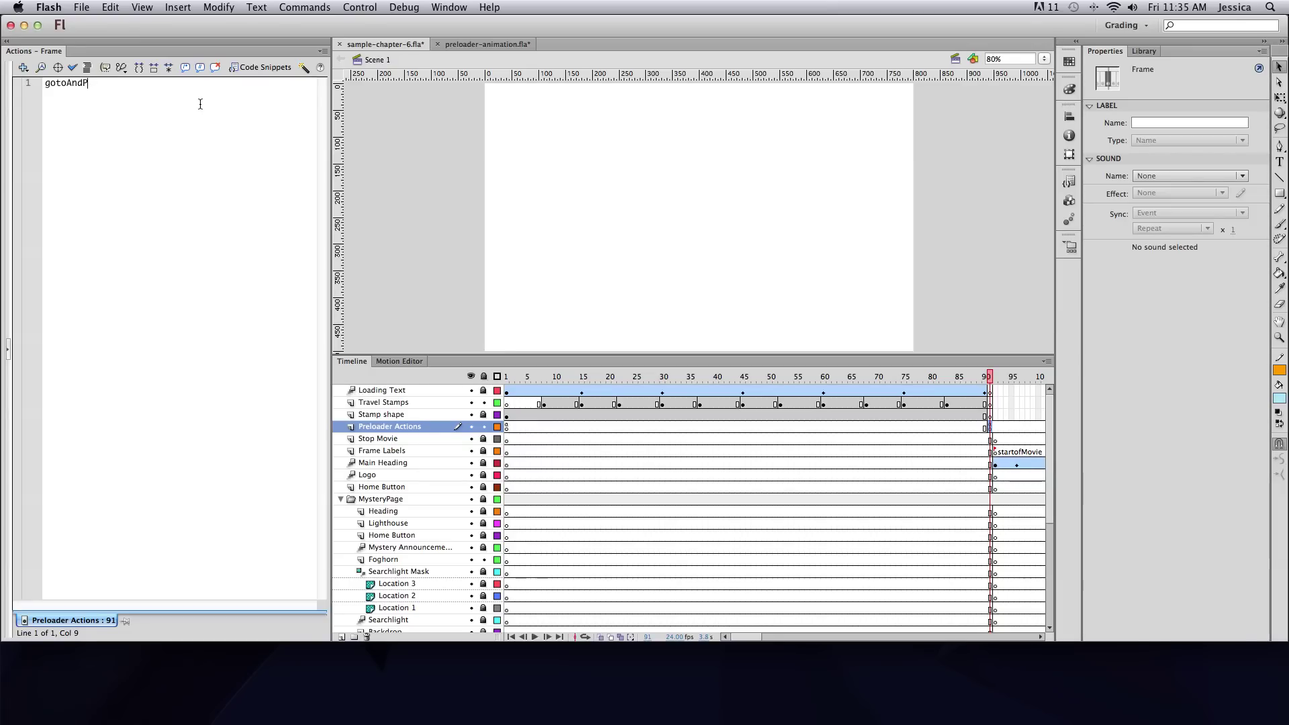
{"action": "type", "text": "lay"}
{"action": "type", "text": "1);"}
{"action": "left_click", "coordinate": [105, 83]}
Review the scripts on frames 91 and 1 of the Preloader Actions layer and test the movie.
{"action": "left_click", "coordinate": [948, 428]}
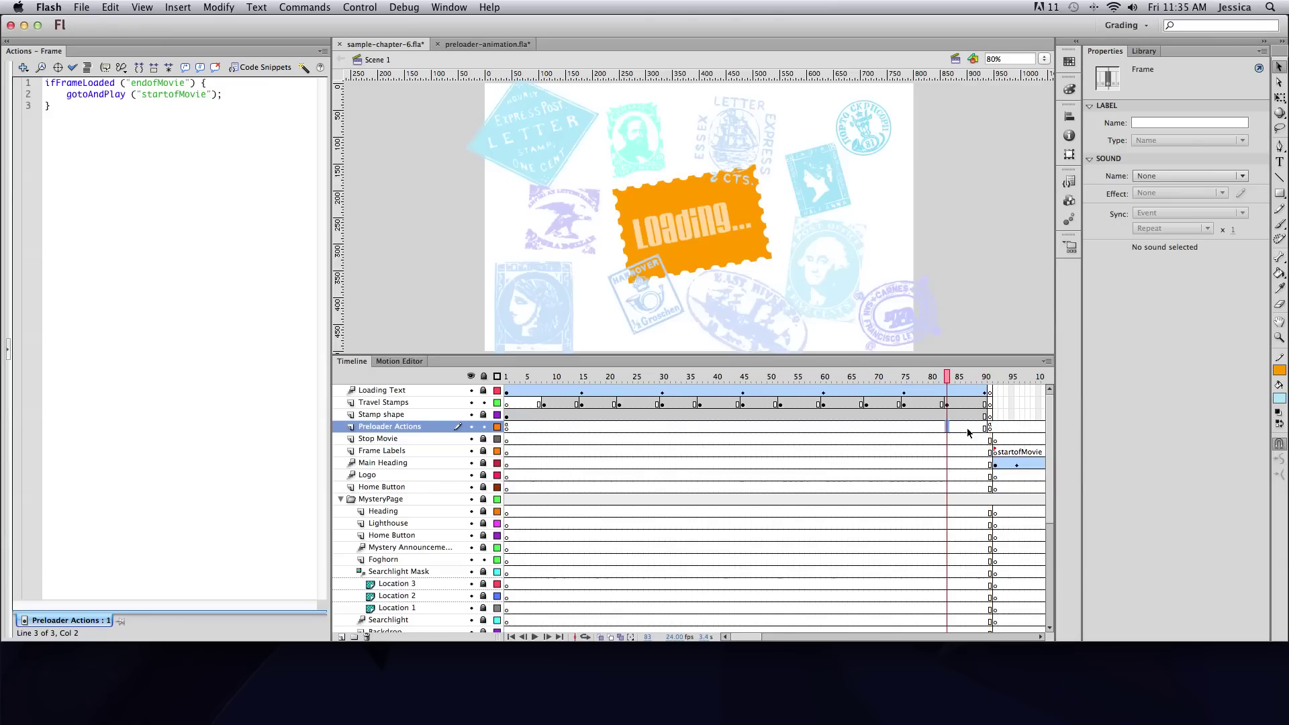
{"action": "left_click", "coordinate": [990, 428]}
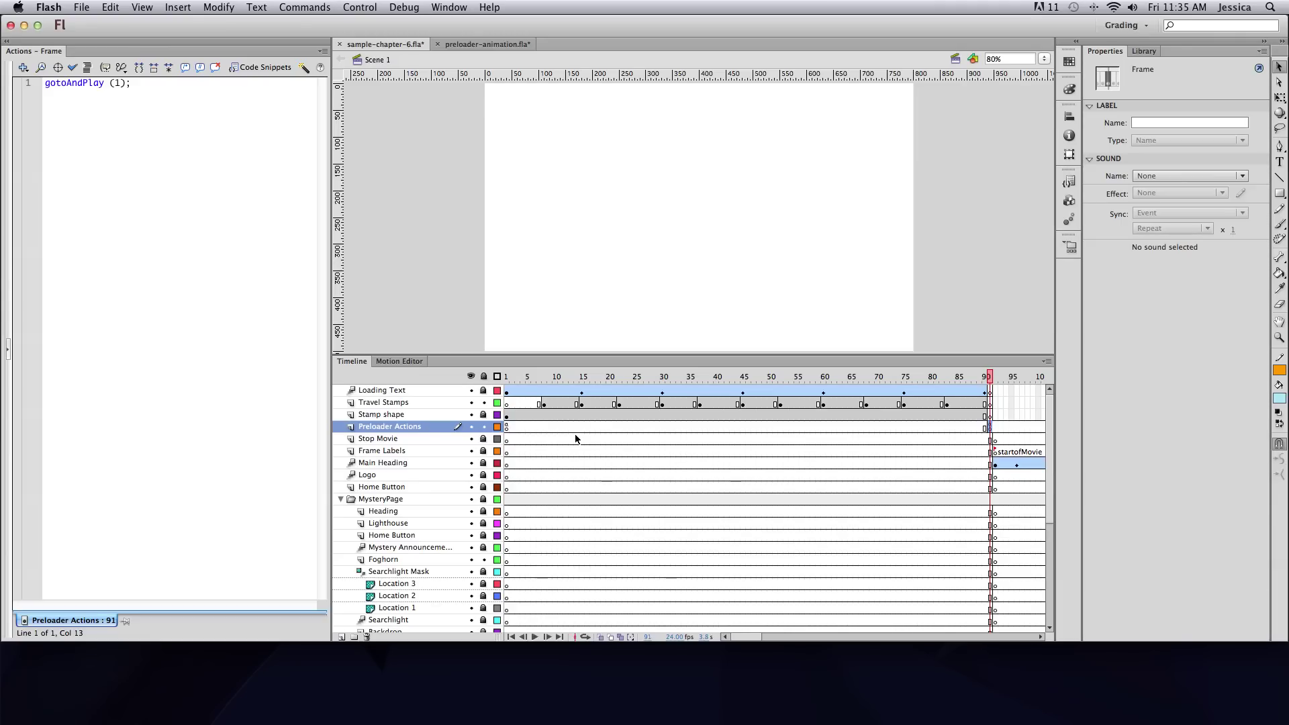
{"action": "left_click", "coordinate": [506, 426]}
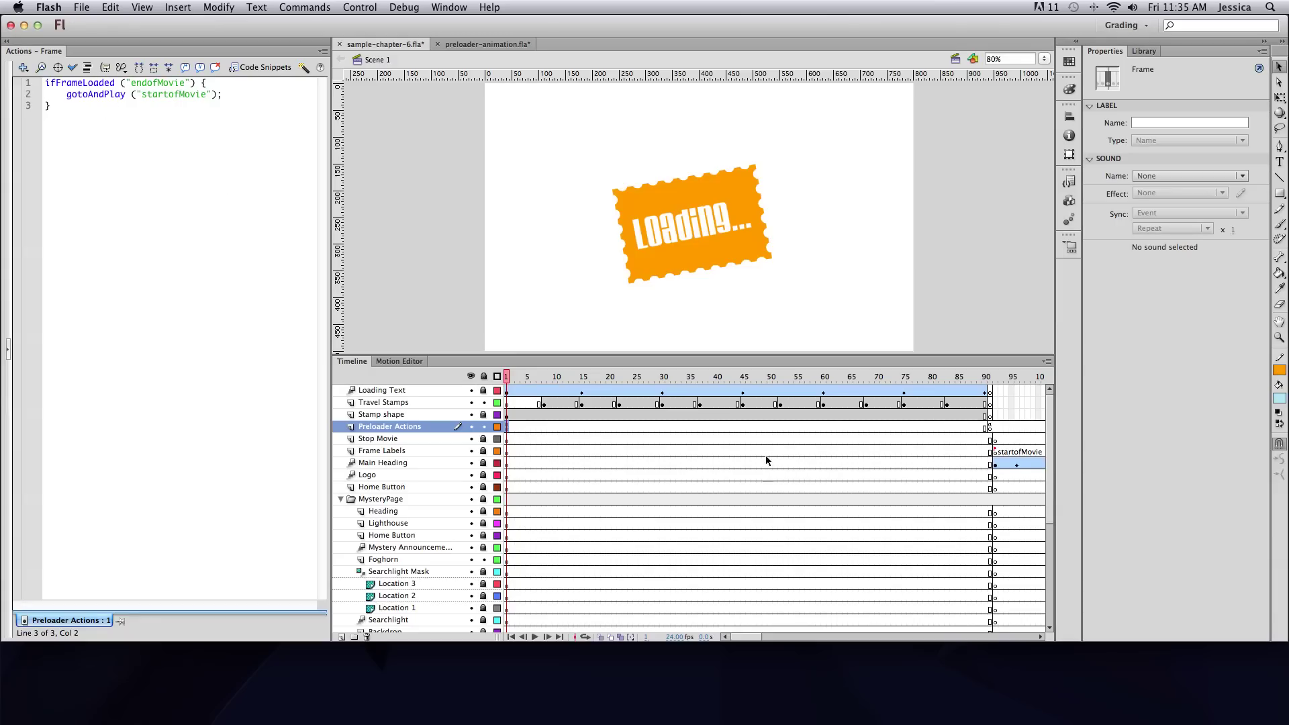
{"action": "left_click", "coordinate": [989, 428]}
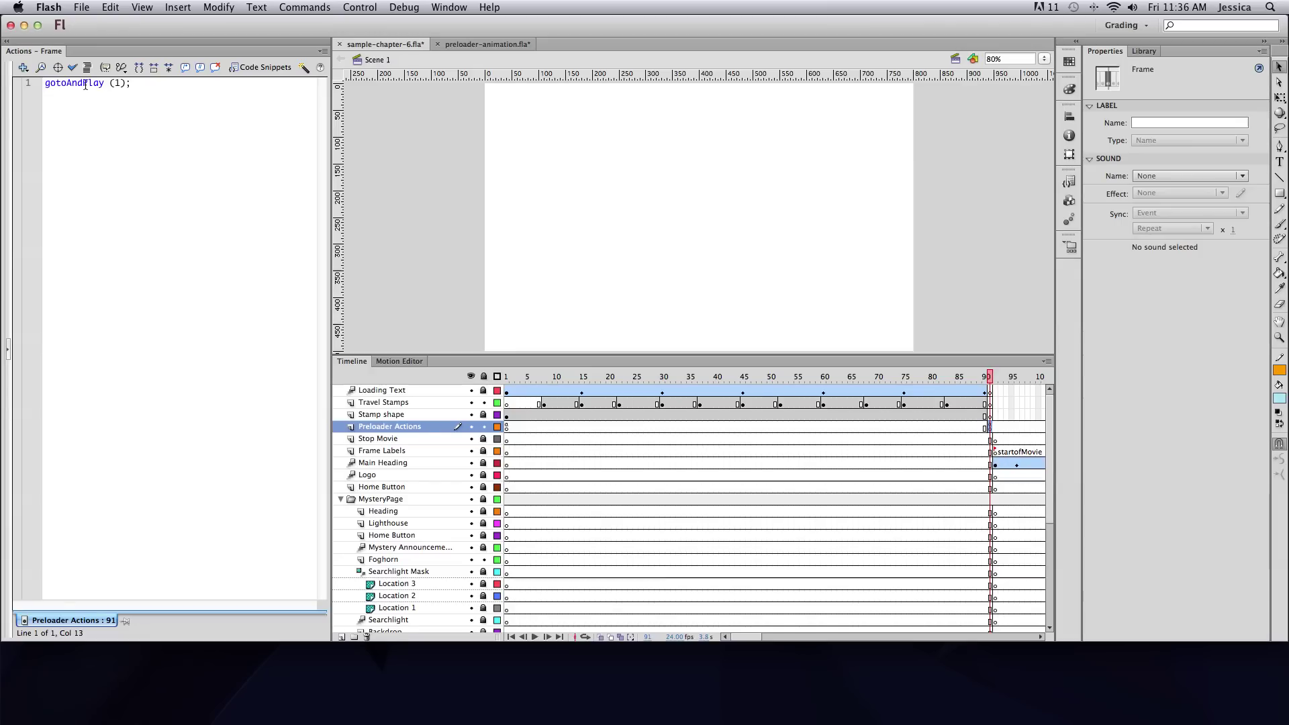
{"action": "left_click", "coordinate": [508, 427]}
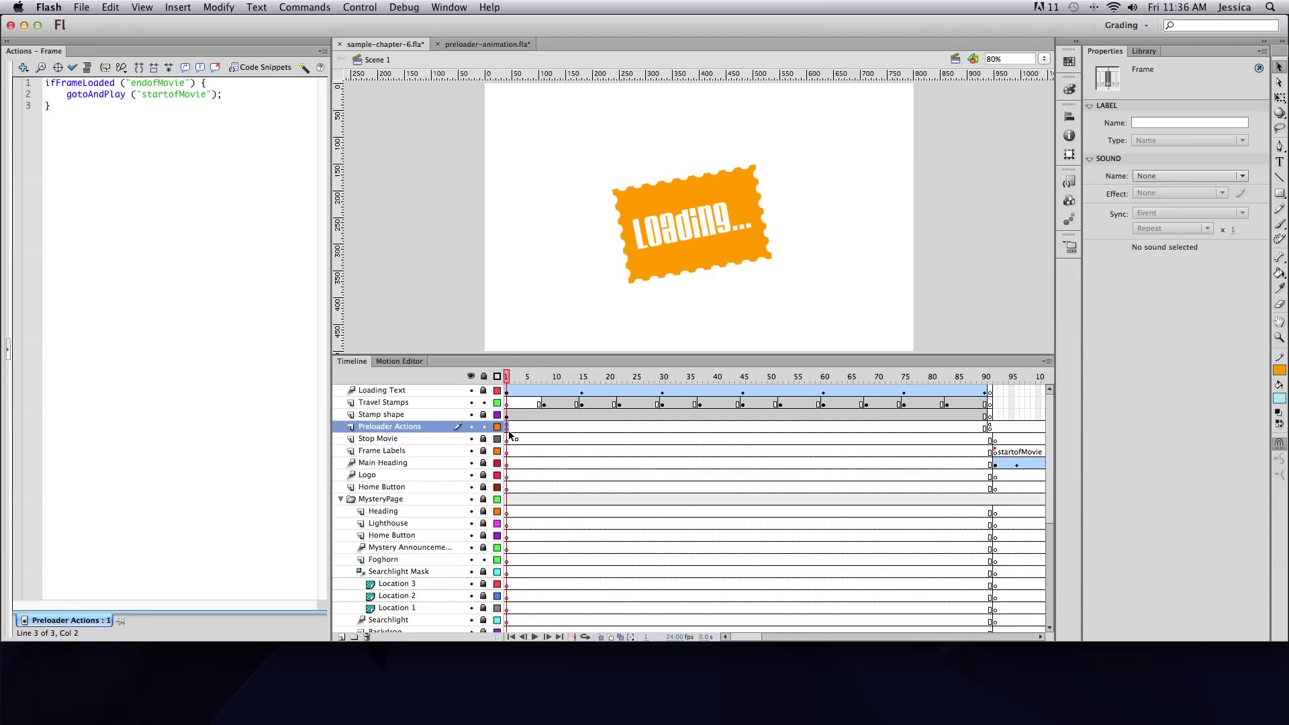
{"action": "key", "text": "super+Return"}
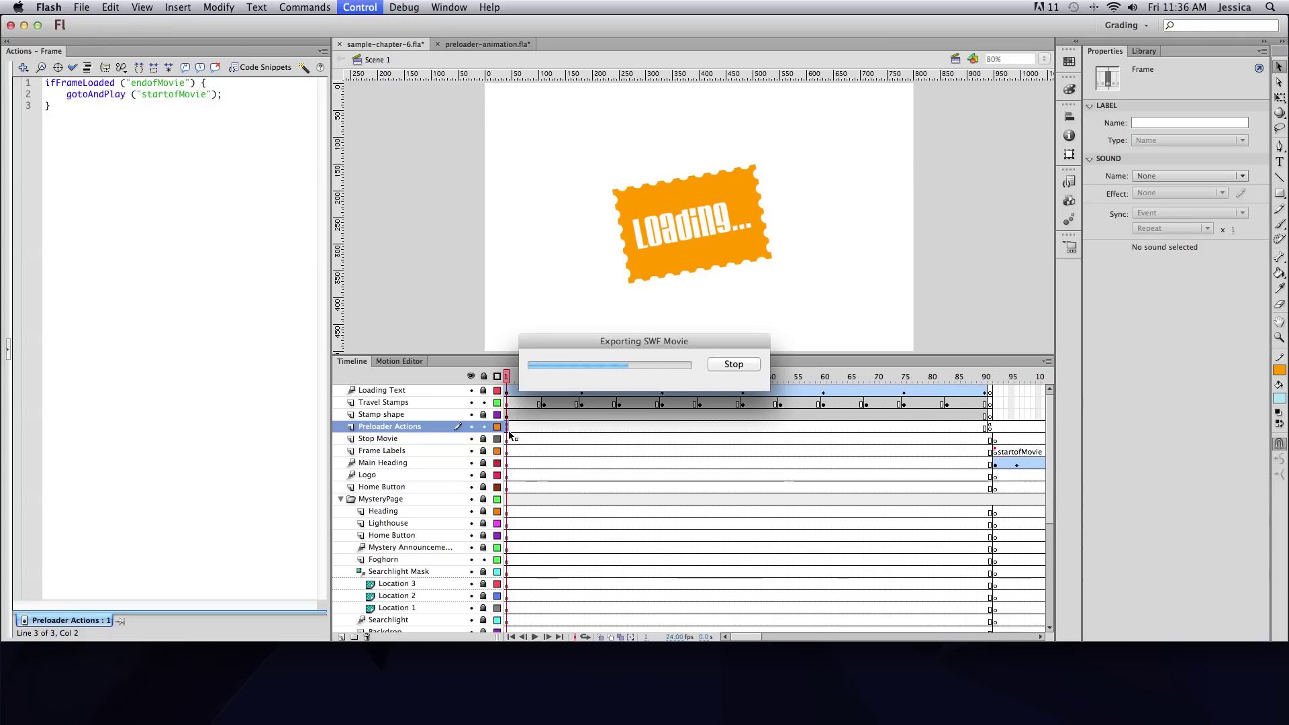